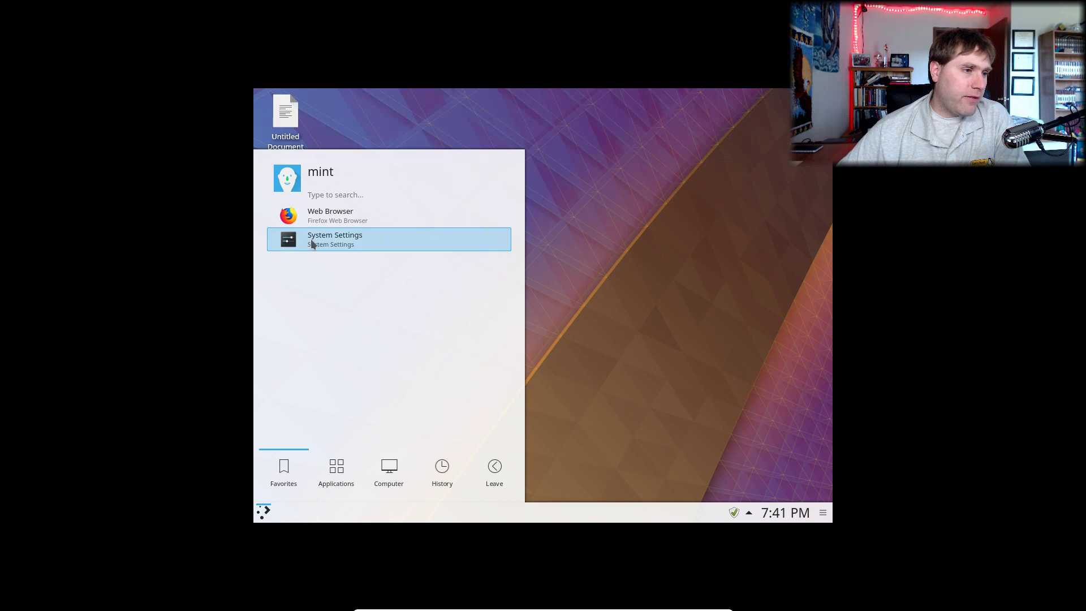
Search the application launcher for "abou", open About System to review the system's software and hardware information, and close it
{"action": "left_click", "coordinate": [348, 456]}
{"action": "type", "text": "abou"}
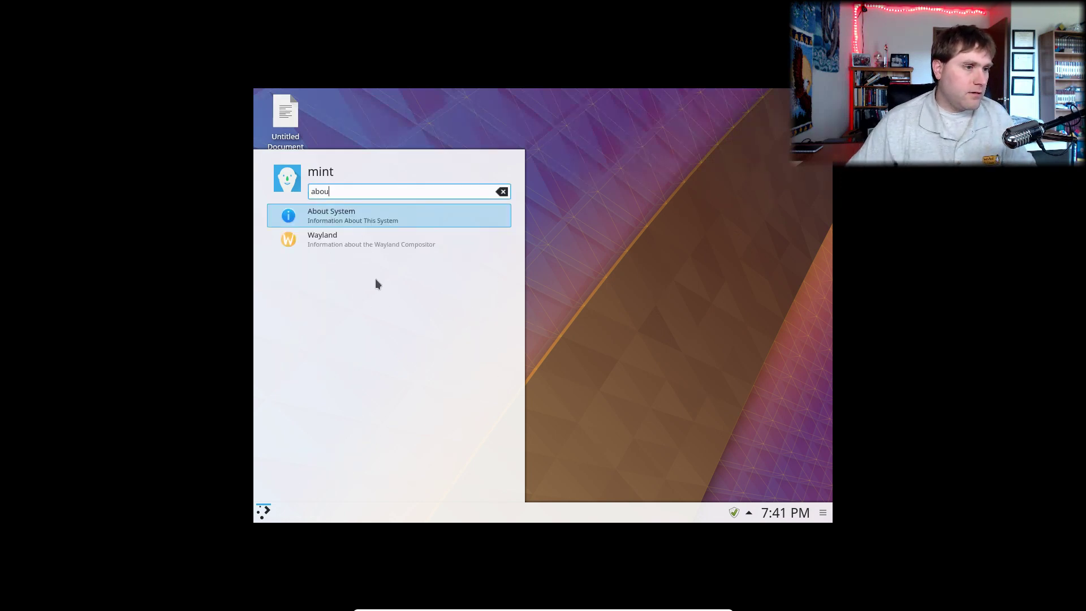
{"action": "left_click", "coordinate": [361, 221]}
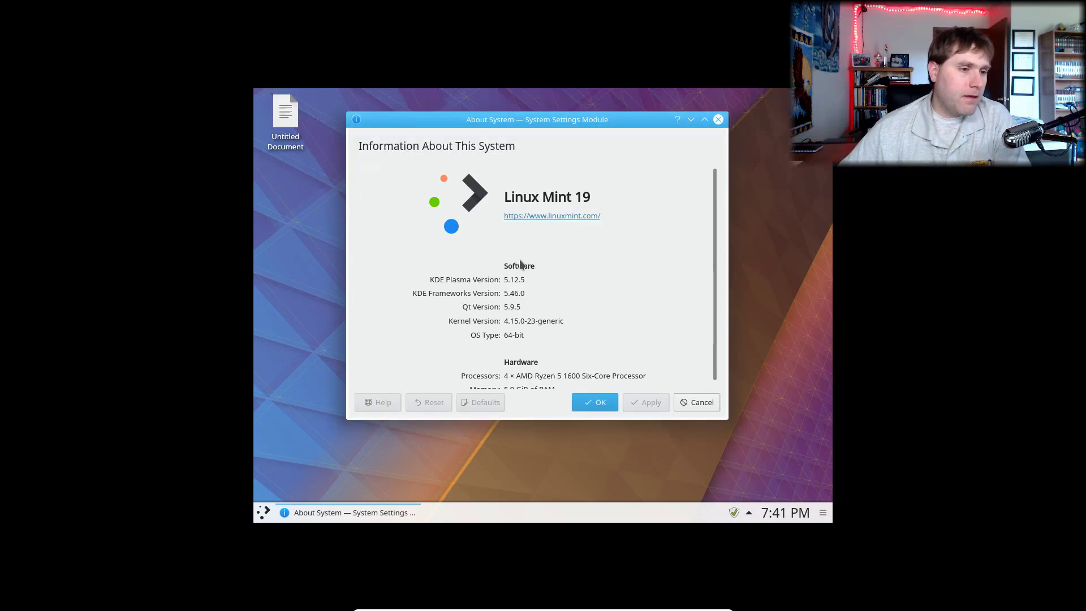
{"action": "left_click_drag", "start_coordinate": [510, 279], "coordinate": [528, 282]}
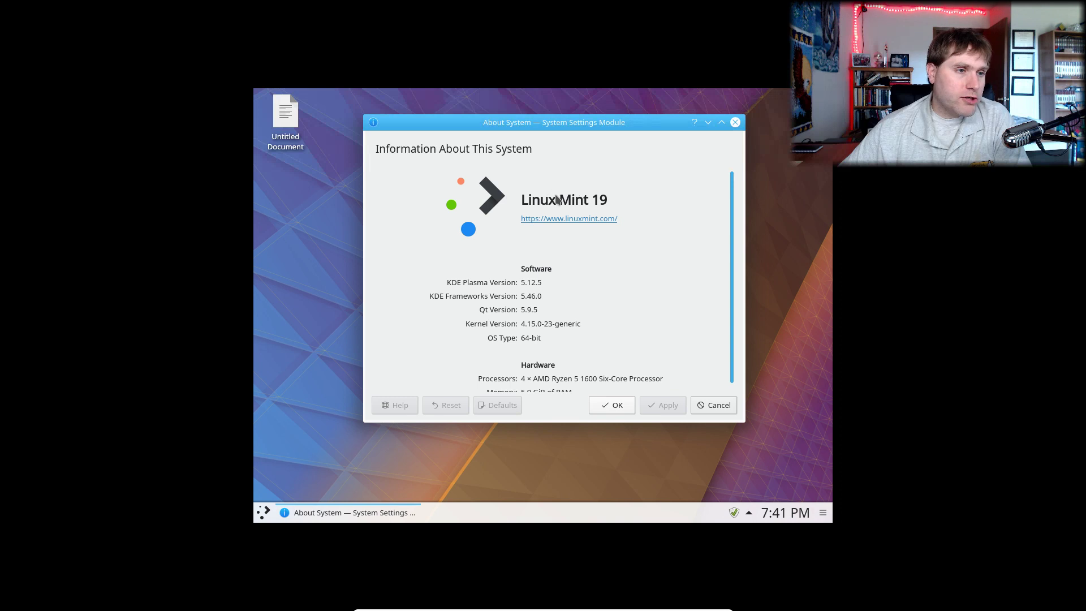
{"action": "scroll", "coordinate": [726, 264], "scroll_direction": "down", "scroll_amount": 1}
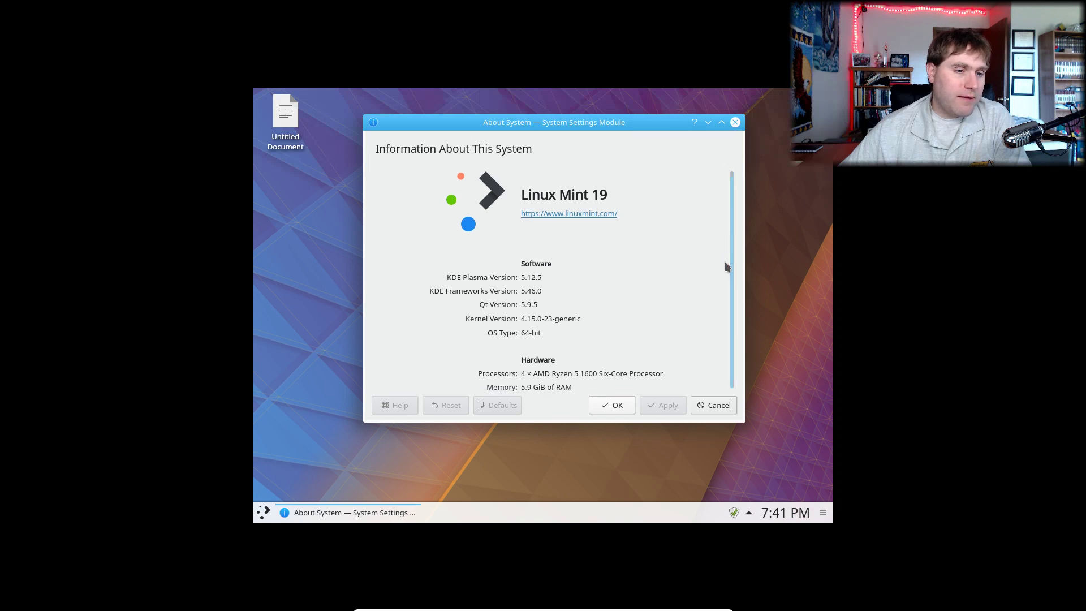
{"action": "left_click", "coordinate": [735, 123]}
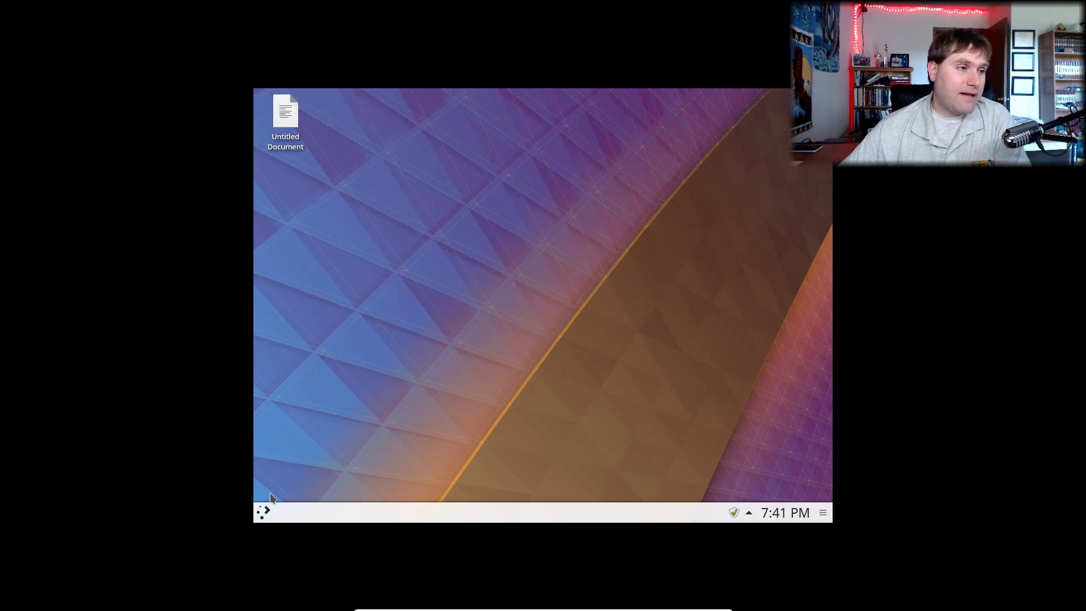
Open the launcher's application menu editor and create a new item named Terminal in the Utilities category
{"action": "left_click", "coordinate": [263, 511]}
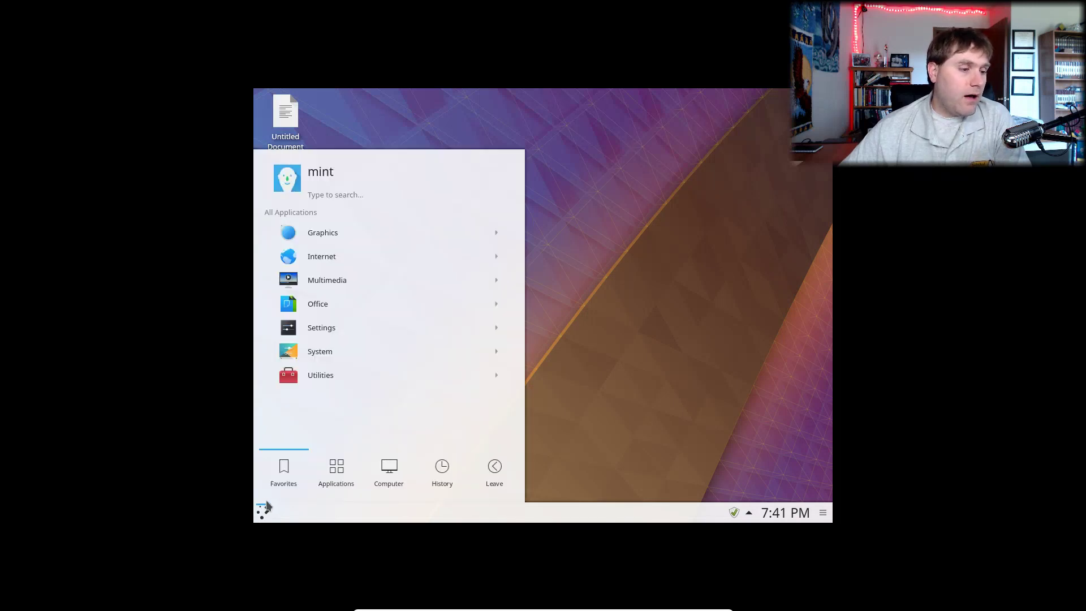
{"action": "right_click", "coordinate": [268, 512]}
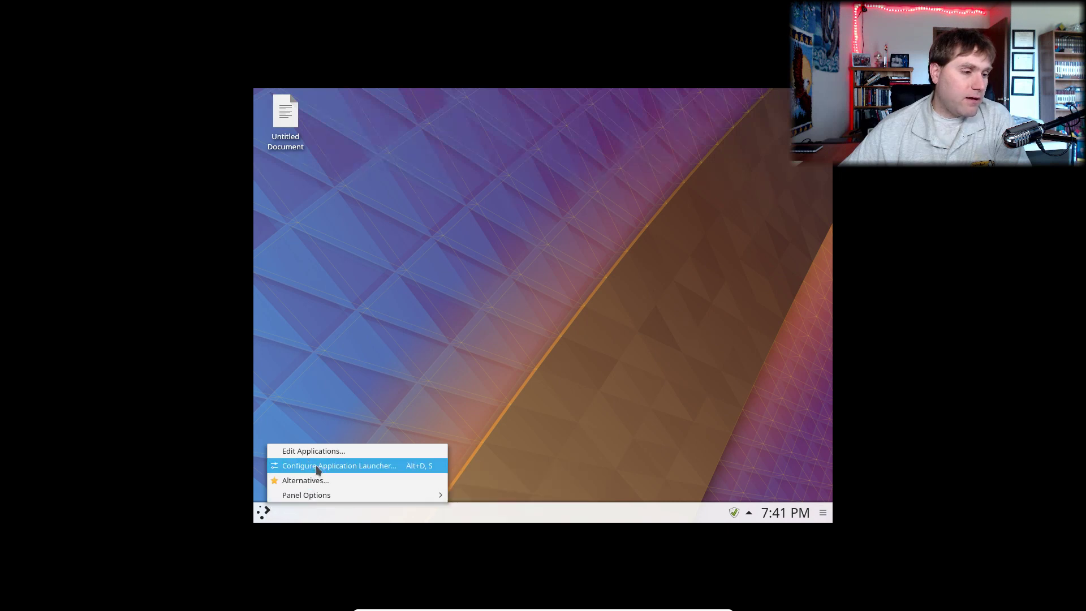
{"action": "left_click", "coordinate": [314, 450]}
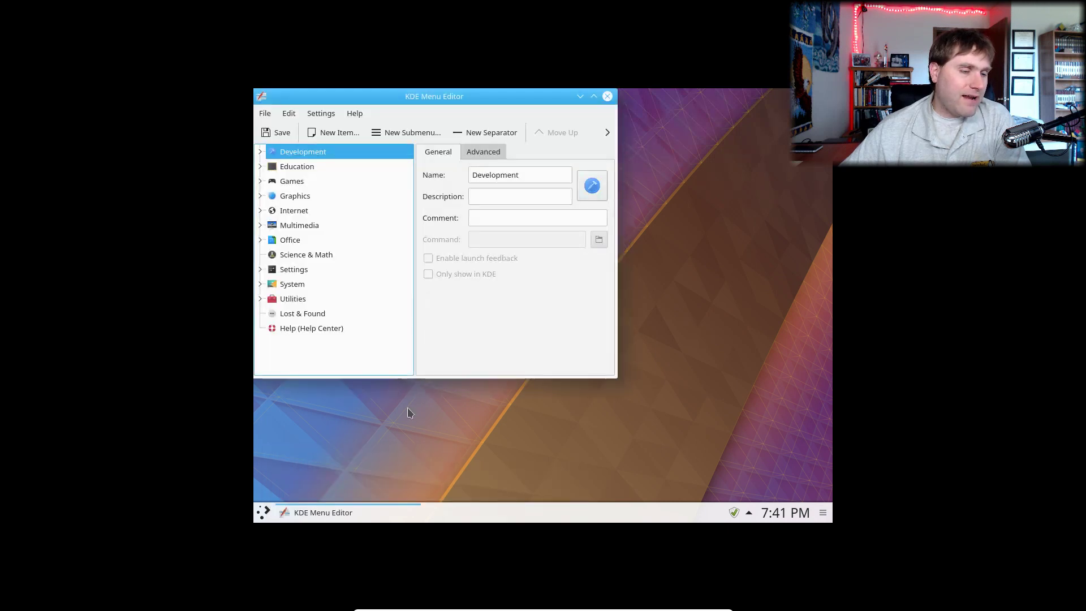
{"action": "left_click", "coordinate": [281, 301]}
{"action": "left_click", "coordinate": [260, 299]}
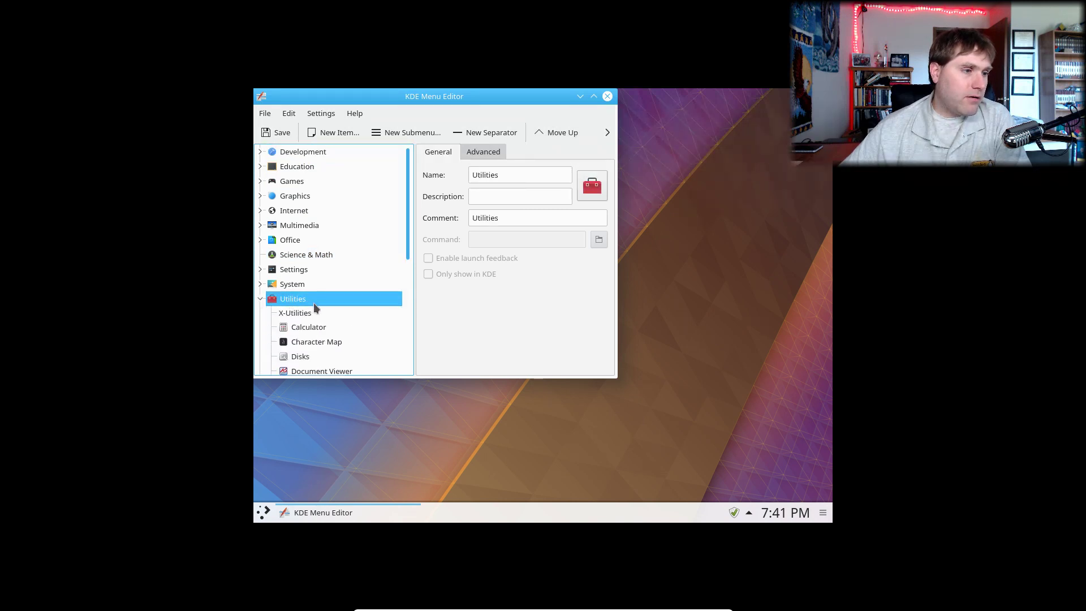
{"action": "left_click", "coordinate": [323, 135]}
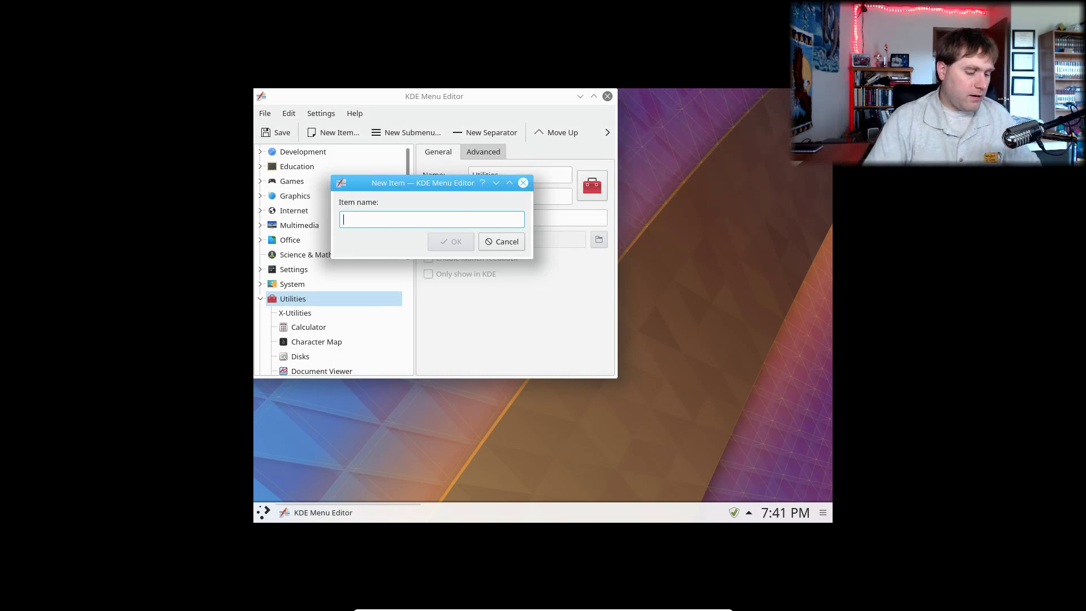
{"action": "type", "text": "Terminal"}
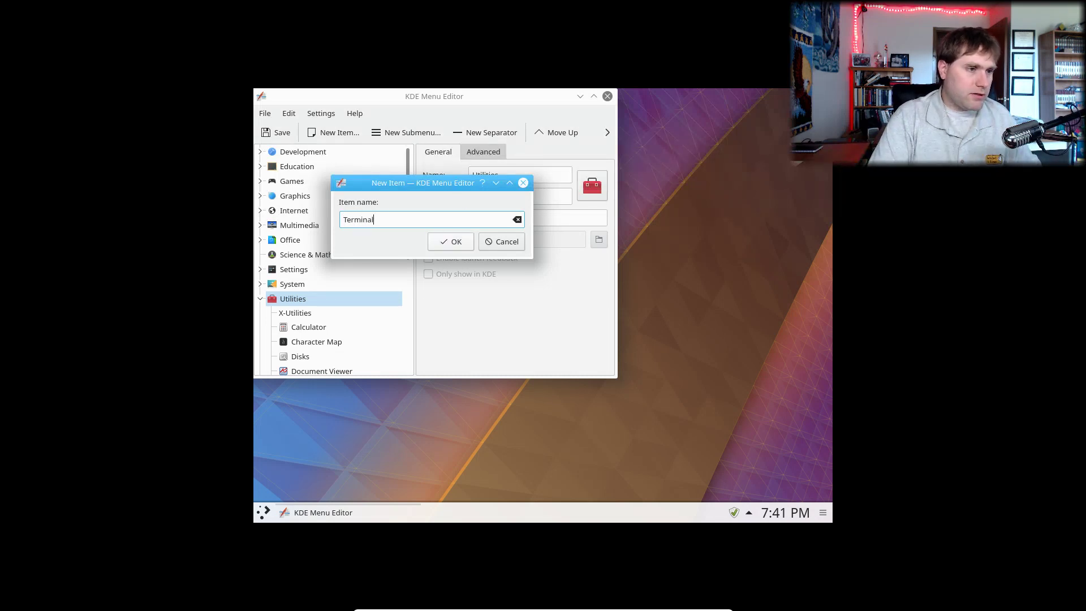
{"action": "left_click", "coordinate": [452, 242]}
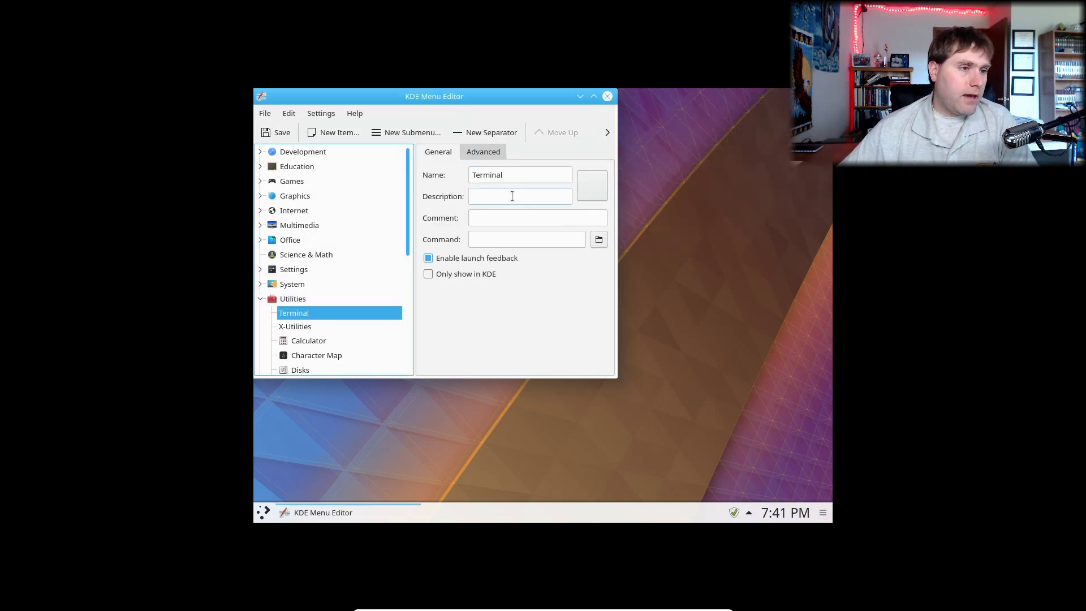
Set the new Terminal item's description to Terminal and its command to gnome-terminal
{"action": "left_click", "coordinate": [512, 196]}
{"action": "type", "text": "Term"}
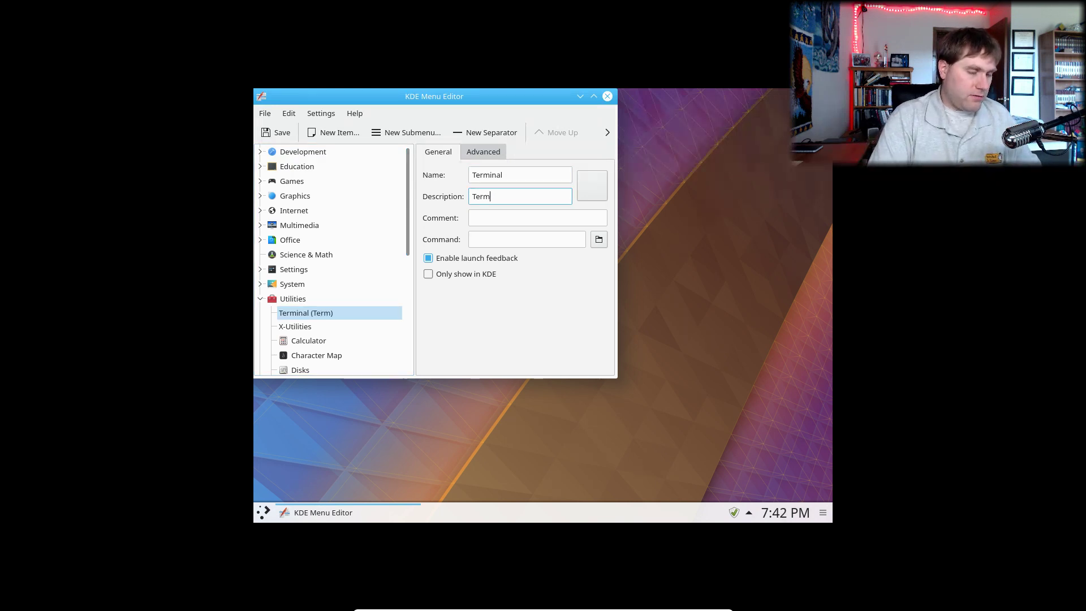
{"action": "type", "text": "inal"}
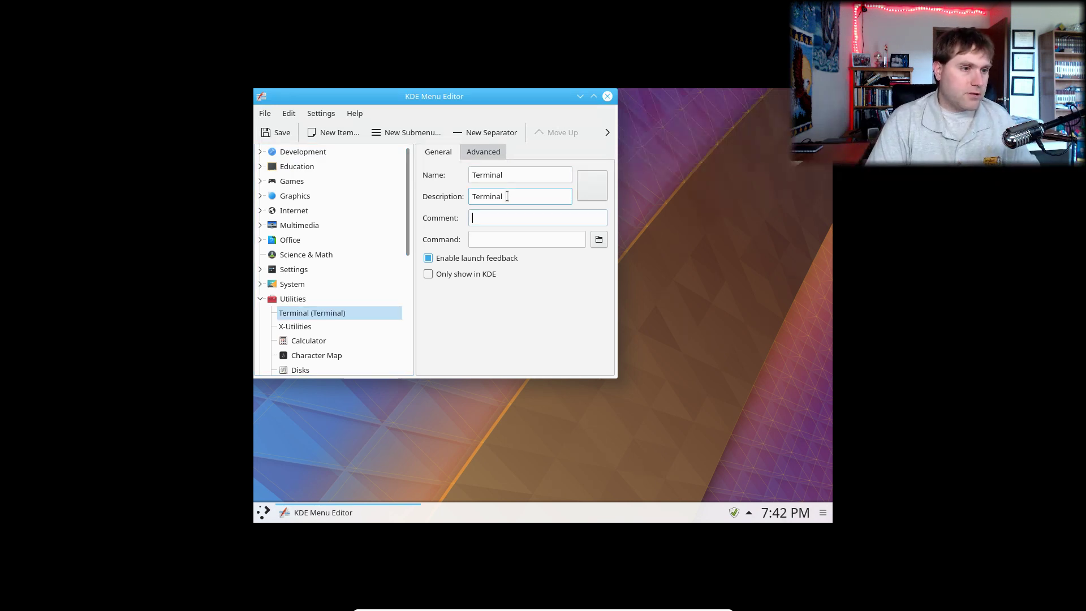
{"action": "key", "text": "Tab"}
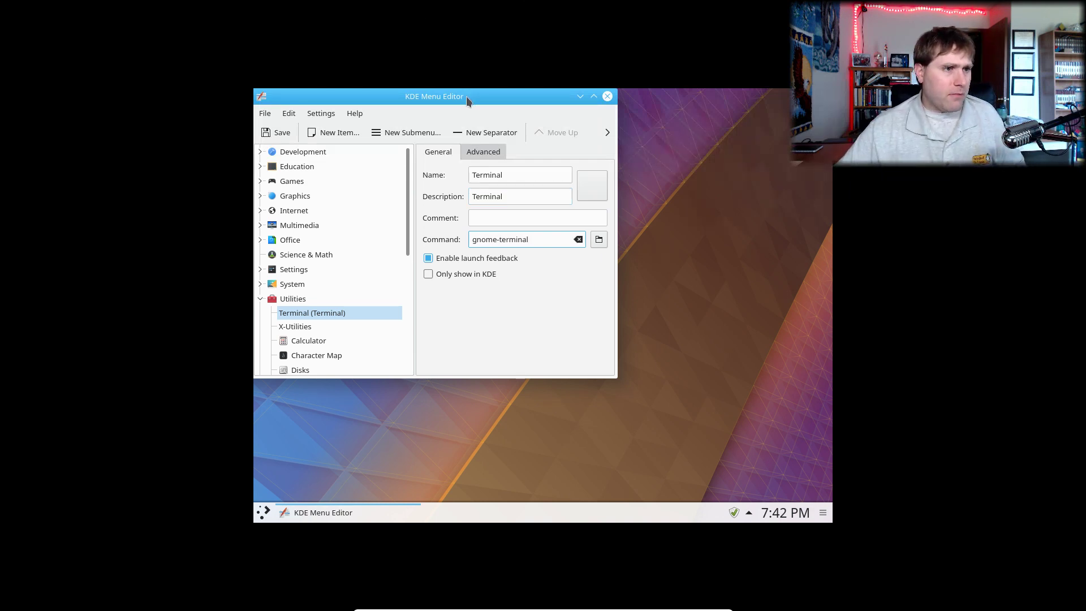
Open the root folder in the file manager from the launcher's places and move its window higher on the desktop
{"action": "left_click_drag", "start_coordinate": [467, 101], "coordinate": [587, 143]}
{"action": "left_click", "coordinate": [259, 513]}
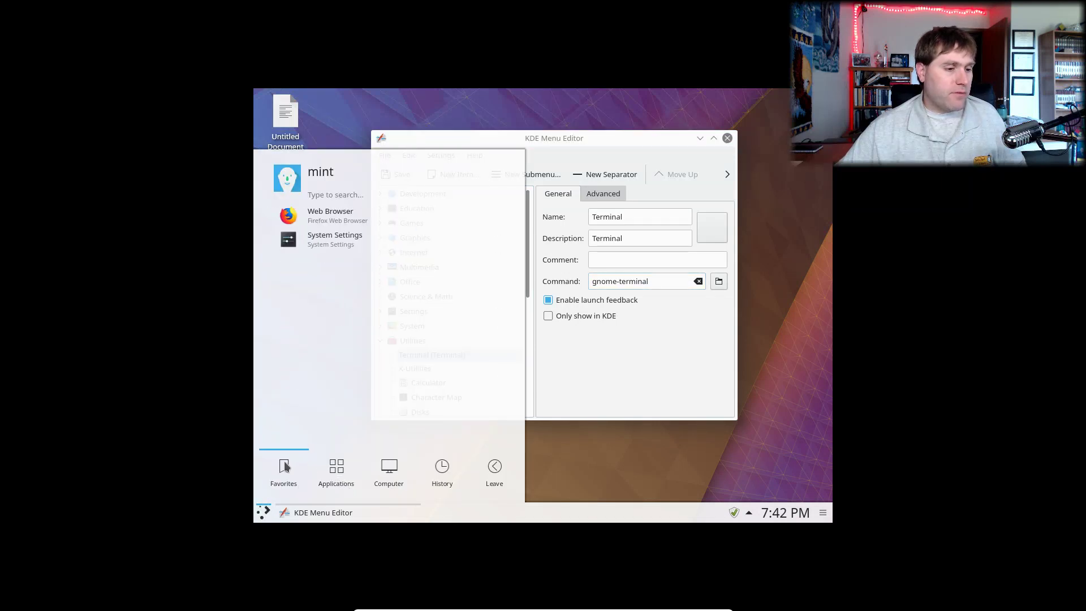
{"action": "mouse_move", "coordinate": [335, 474]}
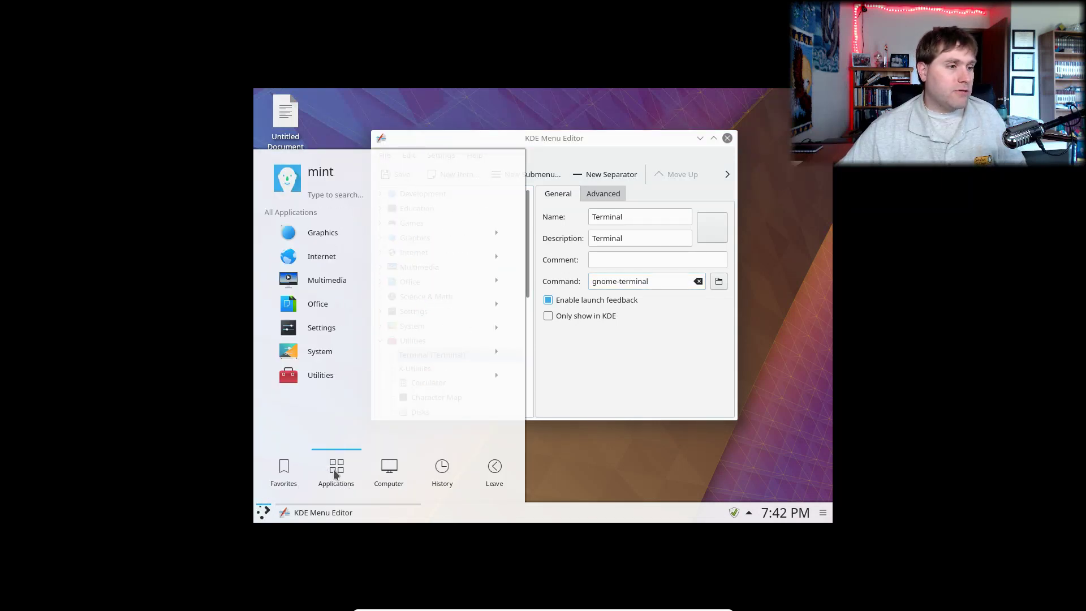
{"action": "mouse_move", "coordinate": [392, 480]}
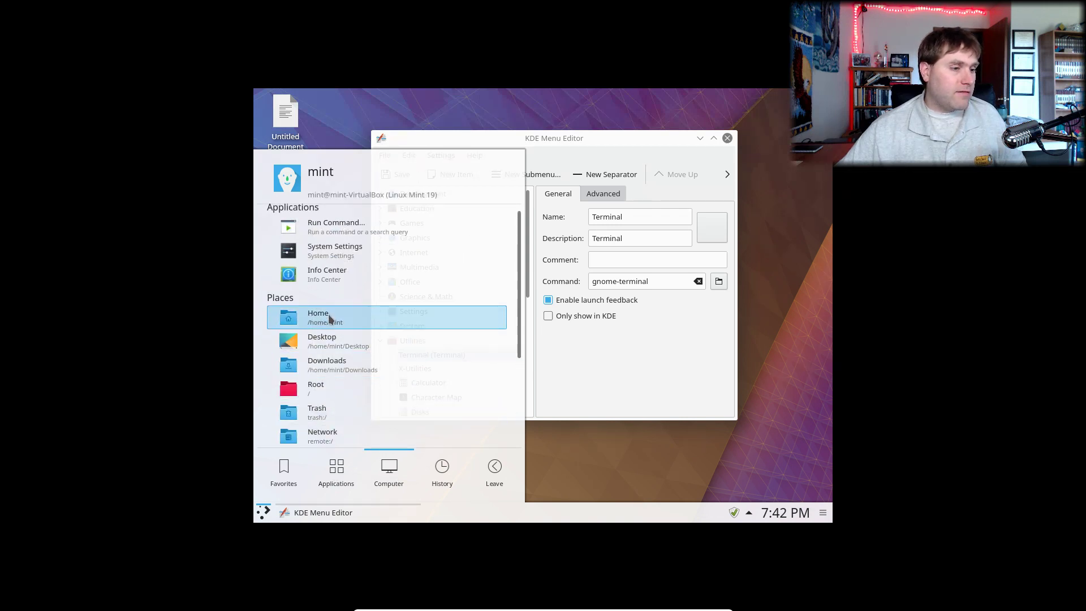
{"action": "left_click", "coordinate": [338, 396]}
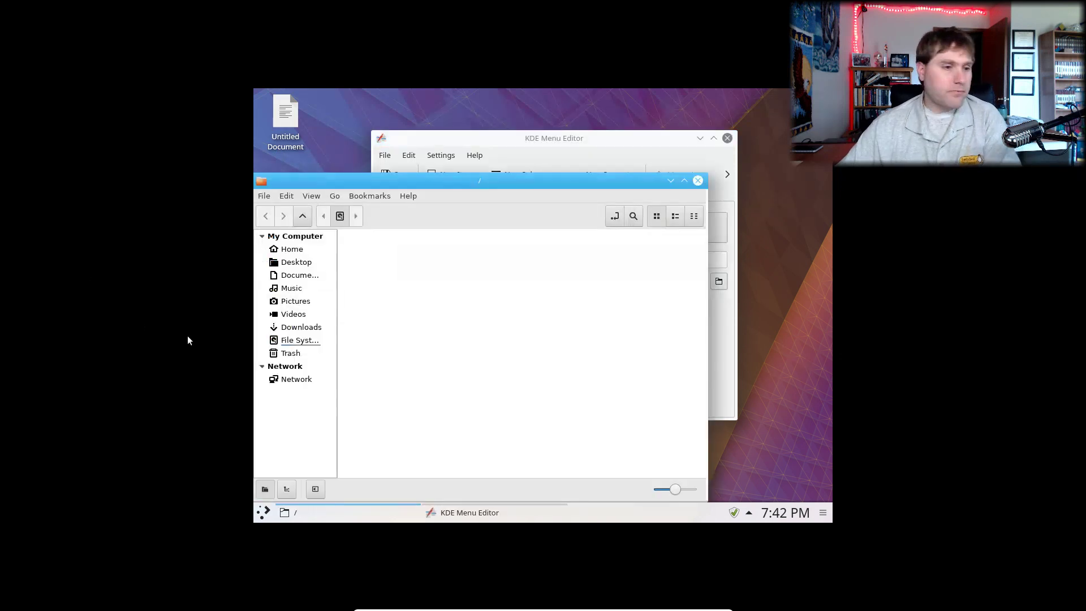
{"action": "left_click_drag", "start_coordinate": [454, 199], "coordinate": [503, 149]}
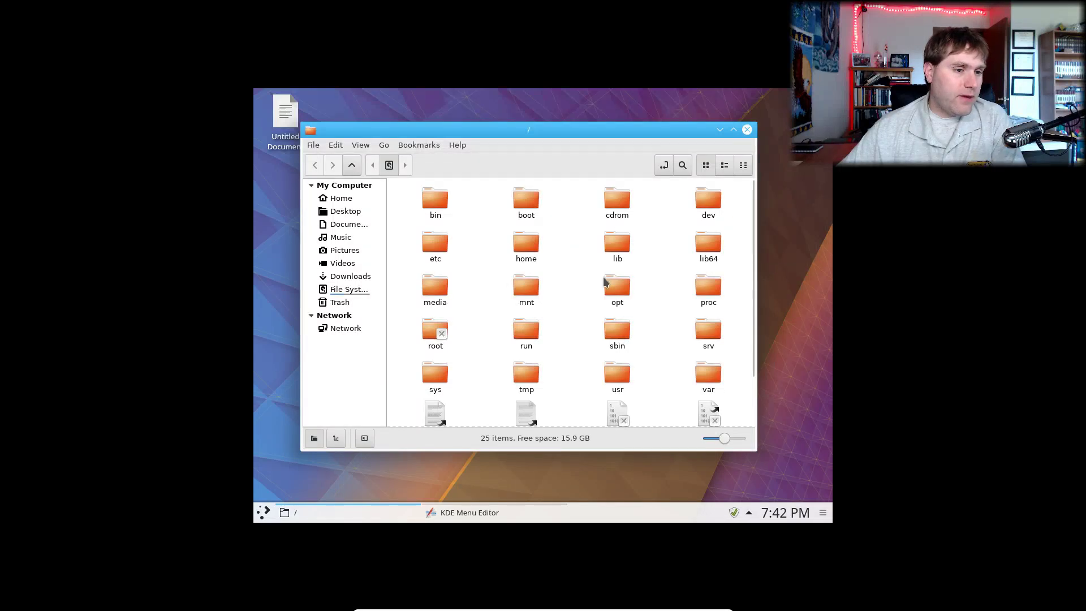
{"action": "double_click", "coordinate": [707, 375]}
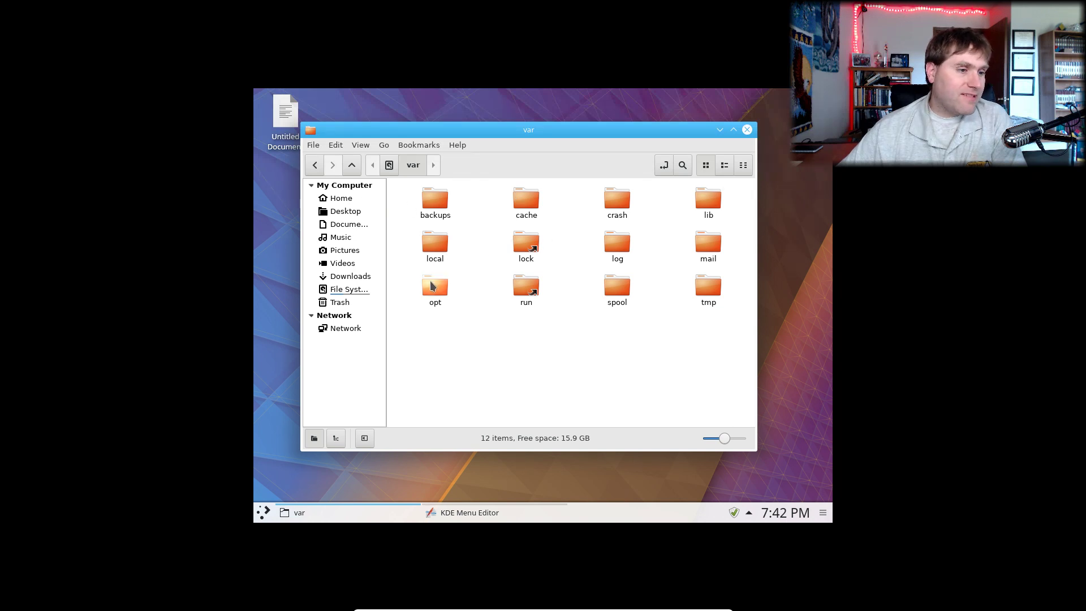
{"action": "double_click", "coordinate": [446, 241]}
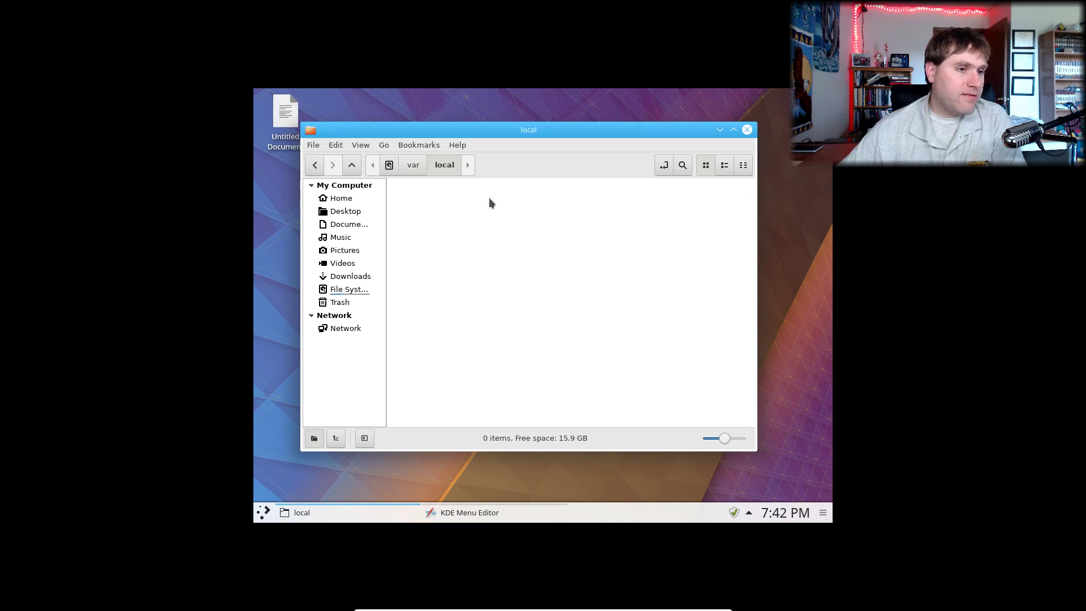
{"action": "left_click", "coordinate": [389, 164]}
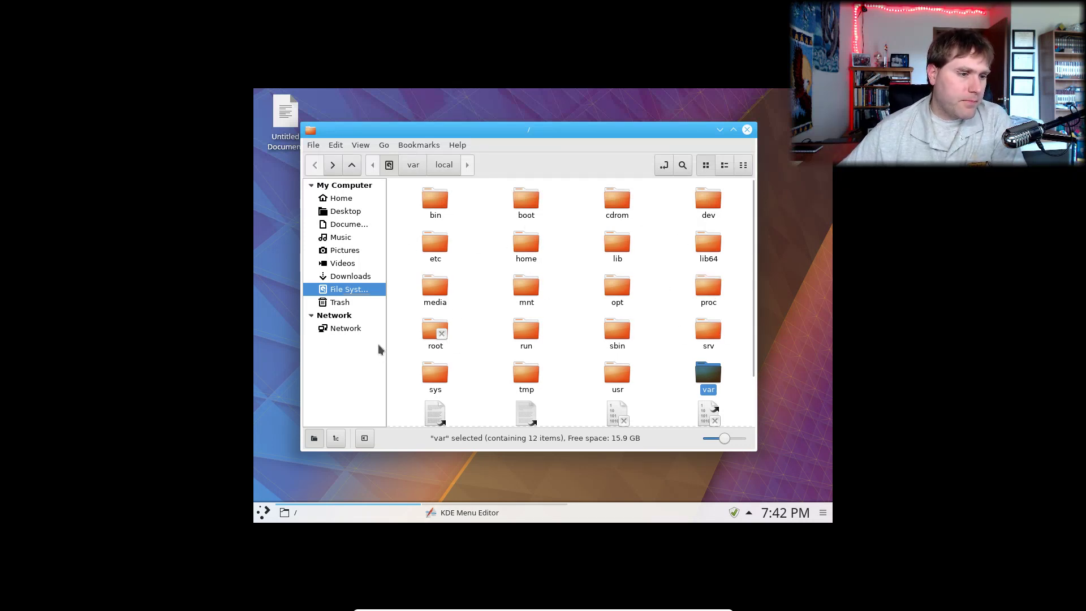
Browse from the root folder to /usr/share/applications
{"action": "double_click", "coordinate": [614, 373]}
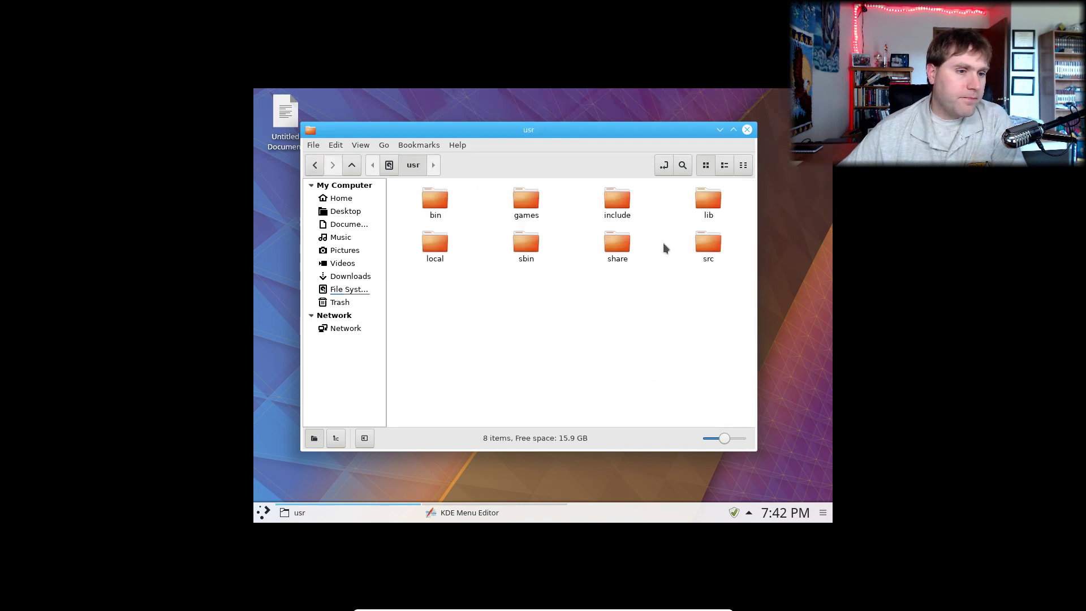
{"action": "double_click", "coordinate": [616, 244]}
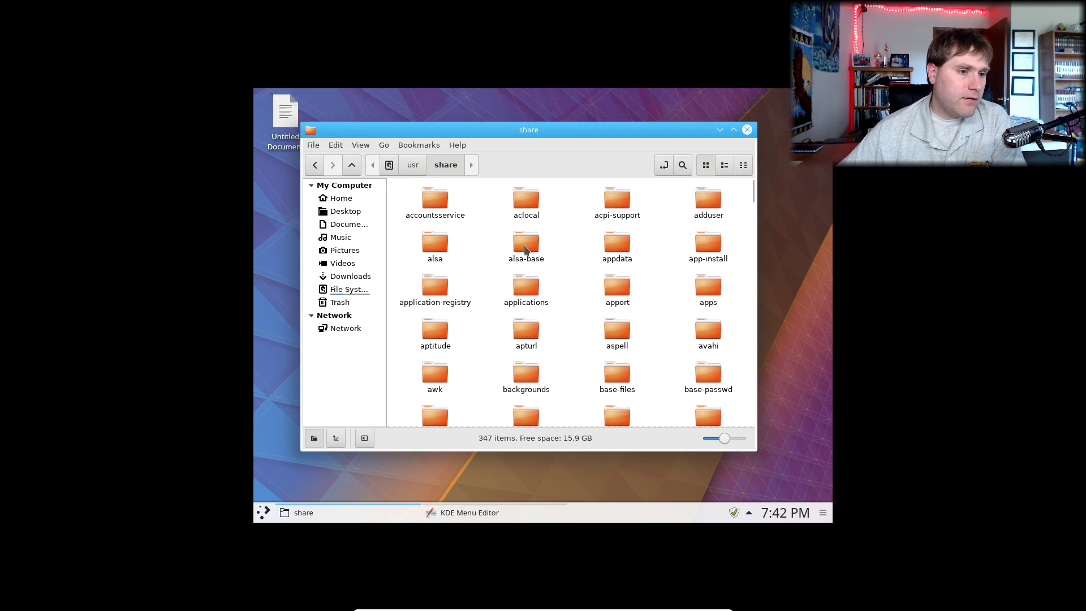
{"action": "double_click", "coordinate": [526, 286]}
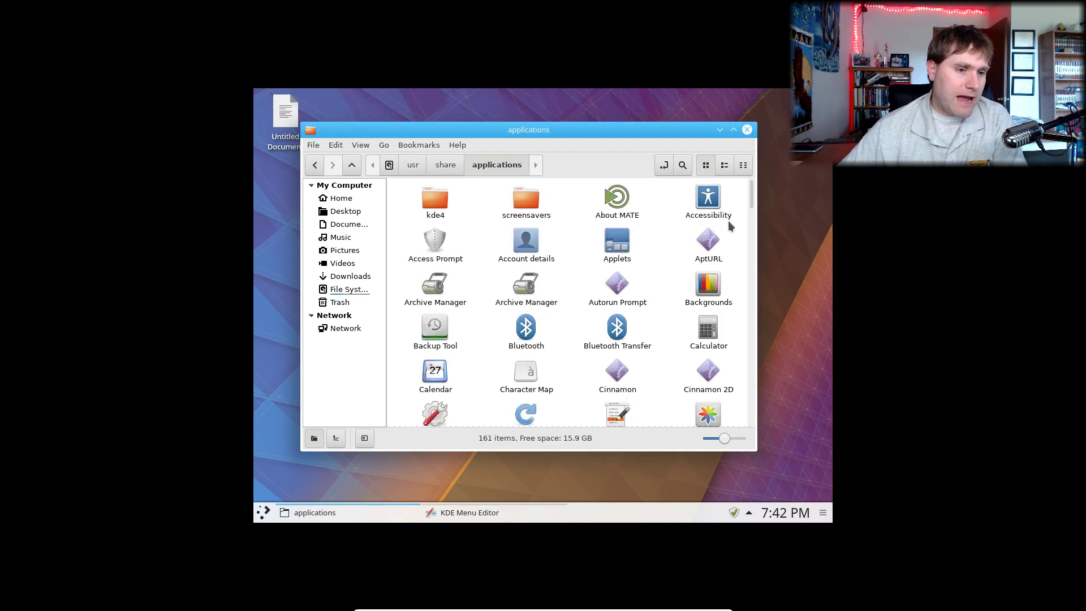
Find the first Terminal launcher, inspect the command in its properties, and close the properties
{"action": "left_click_drag", "start_coordinate": [753, 198], "coordinate": [773, 400]}
{"action": "right_click", "coordinate": [530, 317]}
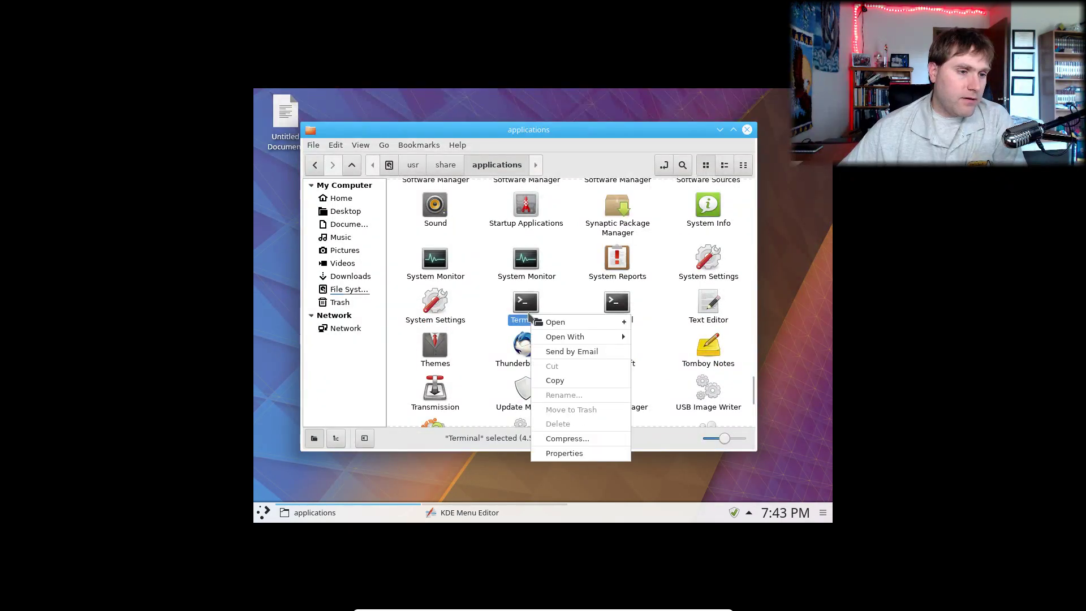
{"action": "left_click", "coordinate": [566, 455]}
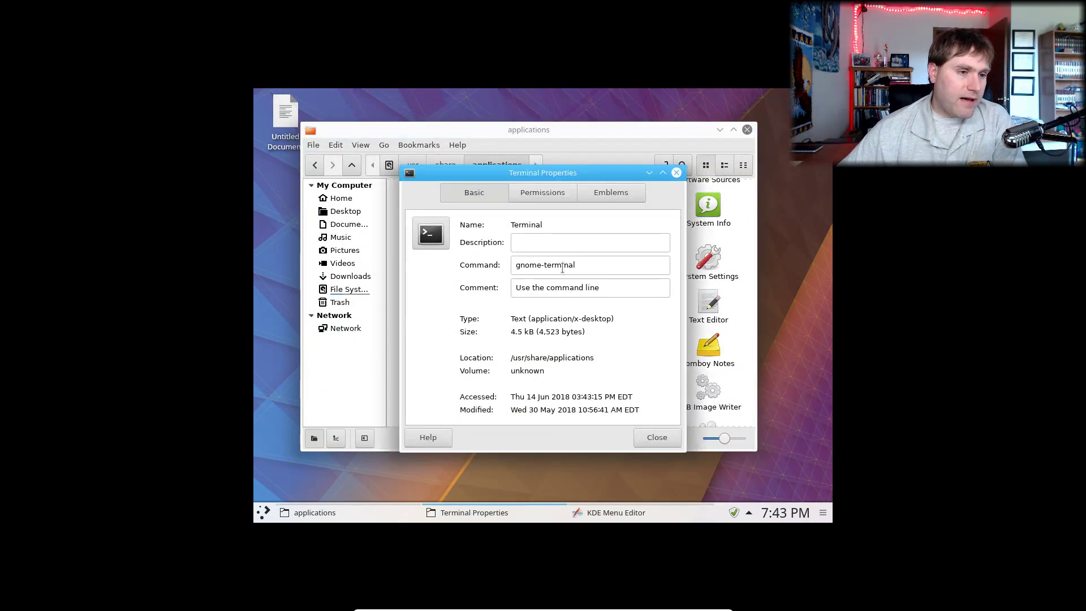
{"action": "left_click_drag", "start_coordinate": [588, 268], "coordinate": [504, 267]}
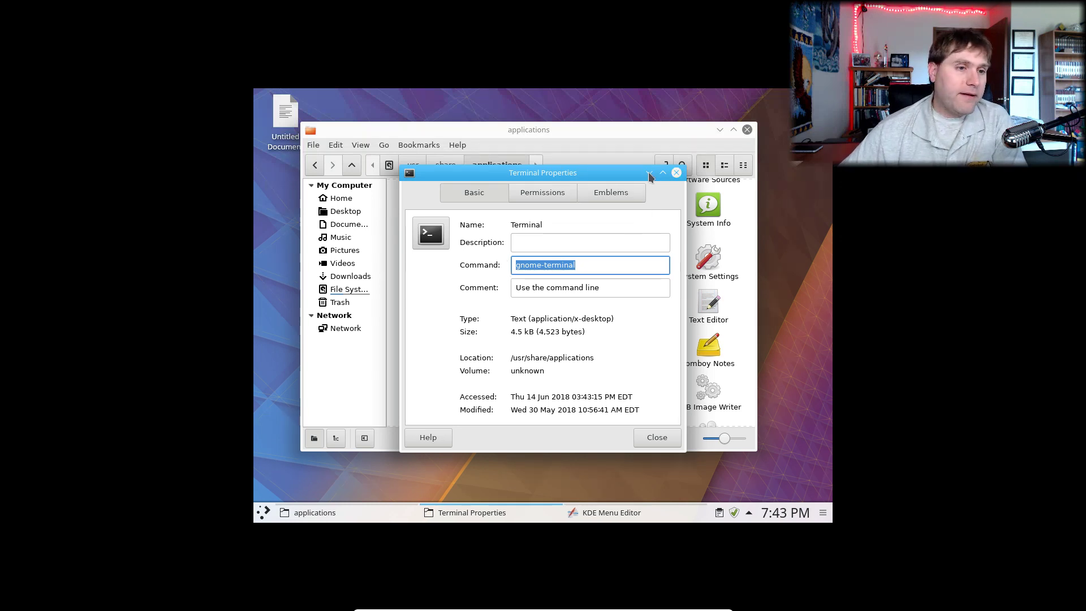
{"action": "left_click", "coordinate": [678, 173]}
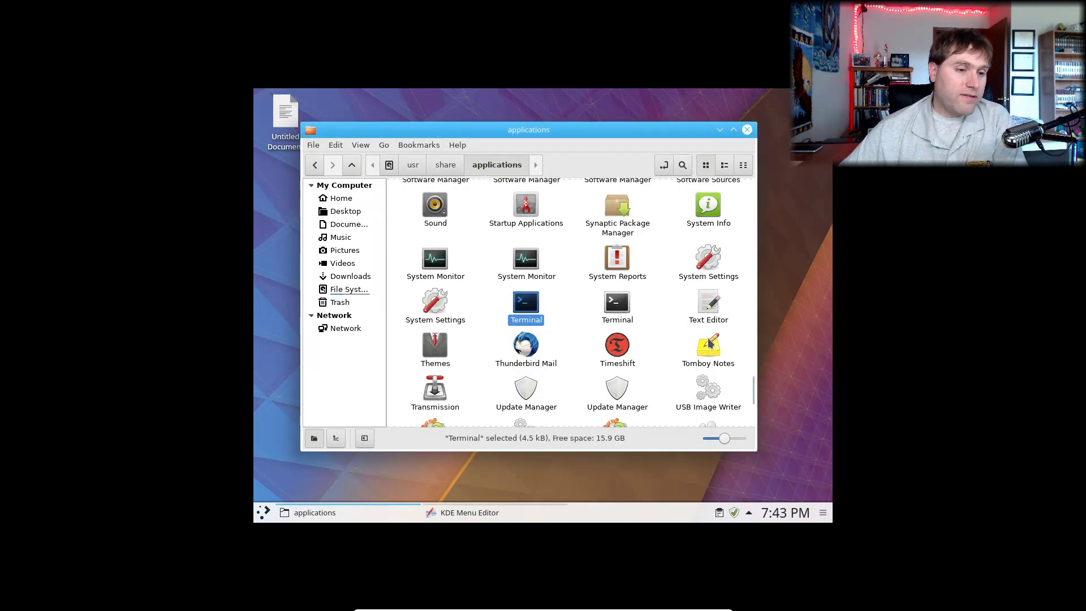
Inspect the launch command in the Tomboy Notes launcher's properties, and close the properties and the file manager
{"action": "right_click", "coordinate": [714, 354]}
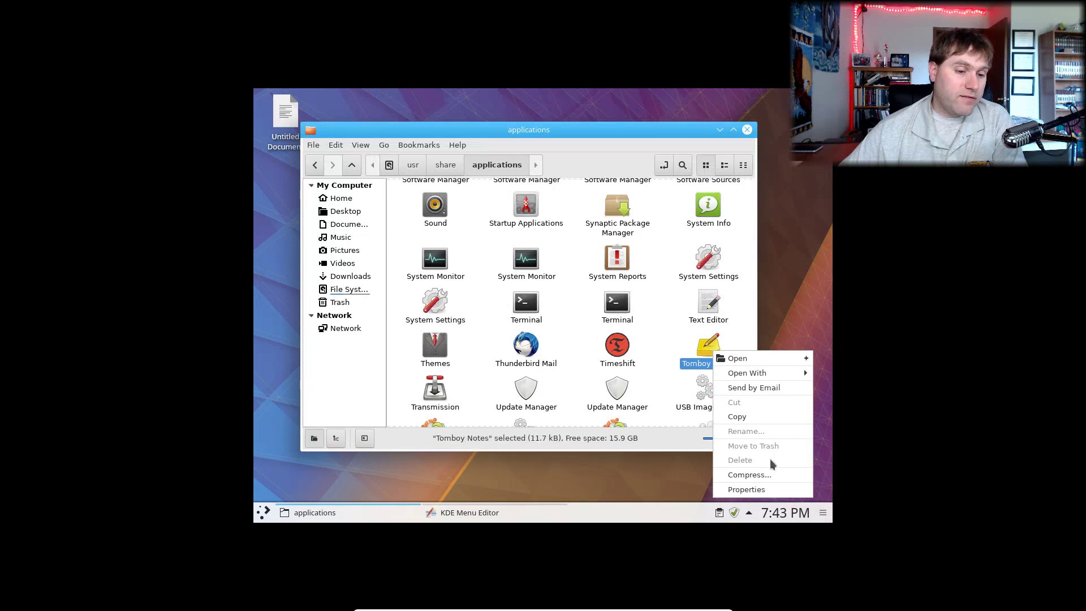
{"action": "left_click", "coordinate": [761, 490]}
{"action": "left_click_drag", "start_coordinate": [583, 265], "coordinate": [510, 256]}
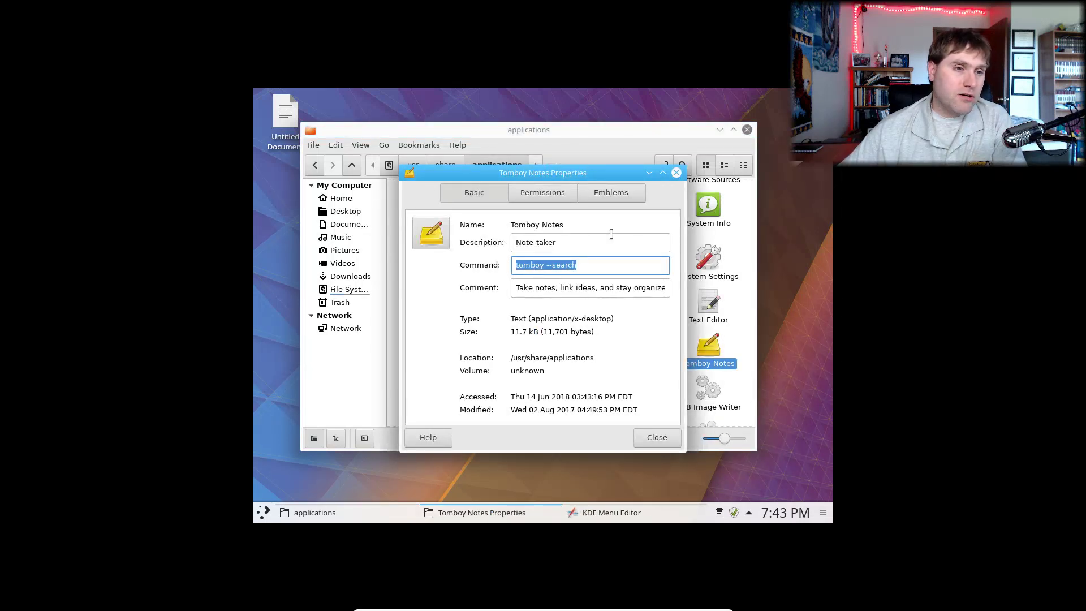
{"action": "left_click", "coordinate": [676, 172]}
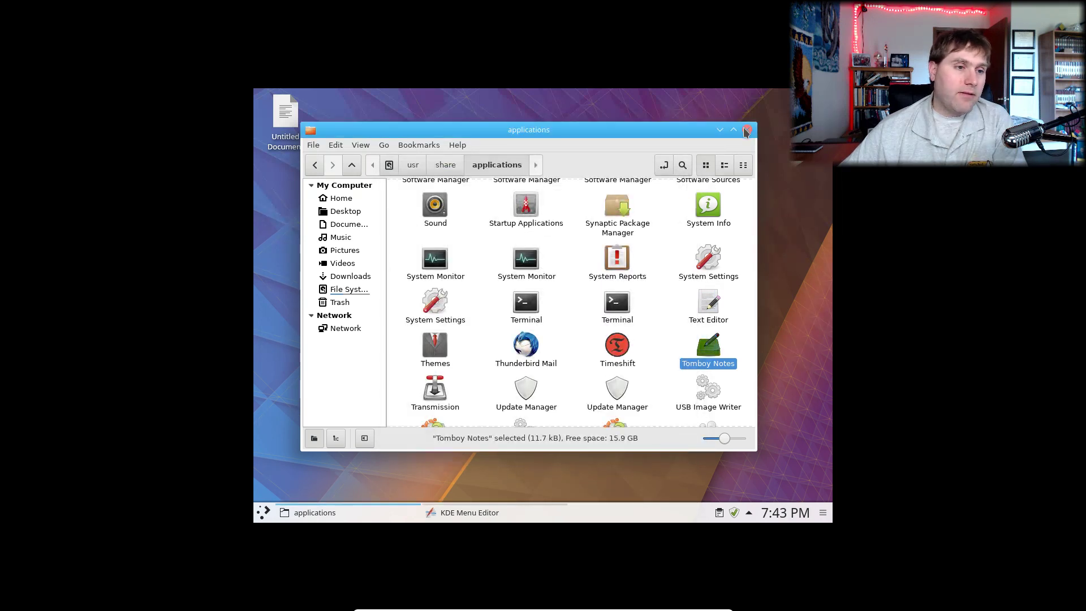
{"action": "left_click", "coordinate": [747, 130]}
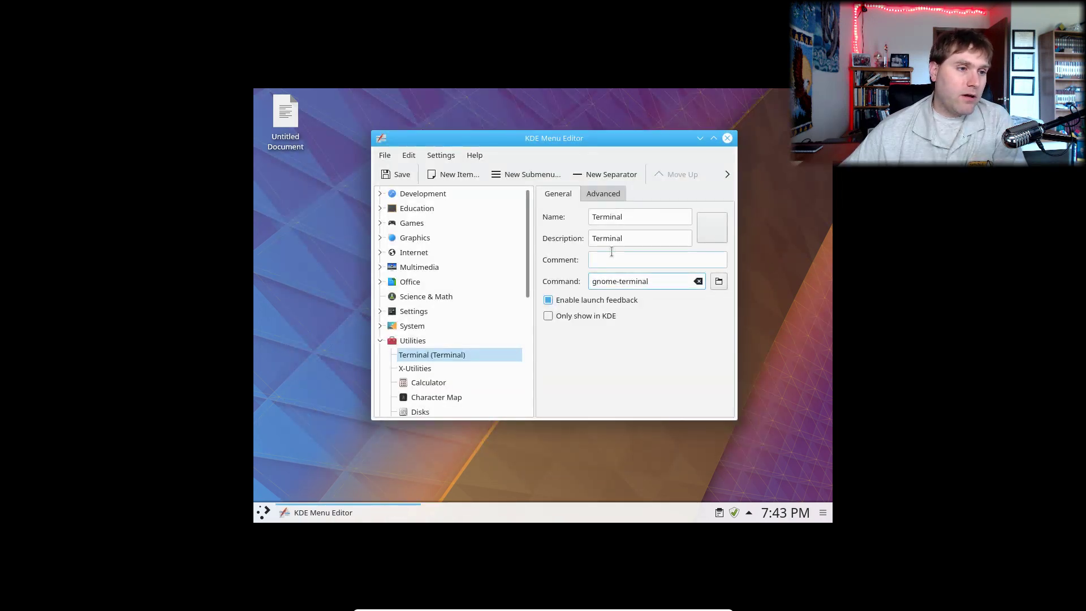
Give the Terminal entry the utilities-terminal icon found by searching "term", save the menu, and close the menu editor
{"action": "left_click", "coordinate": [712, 227]}
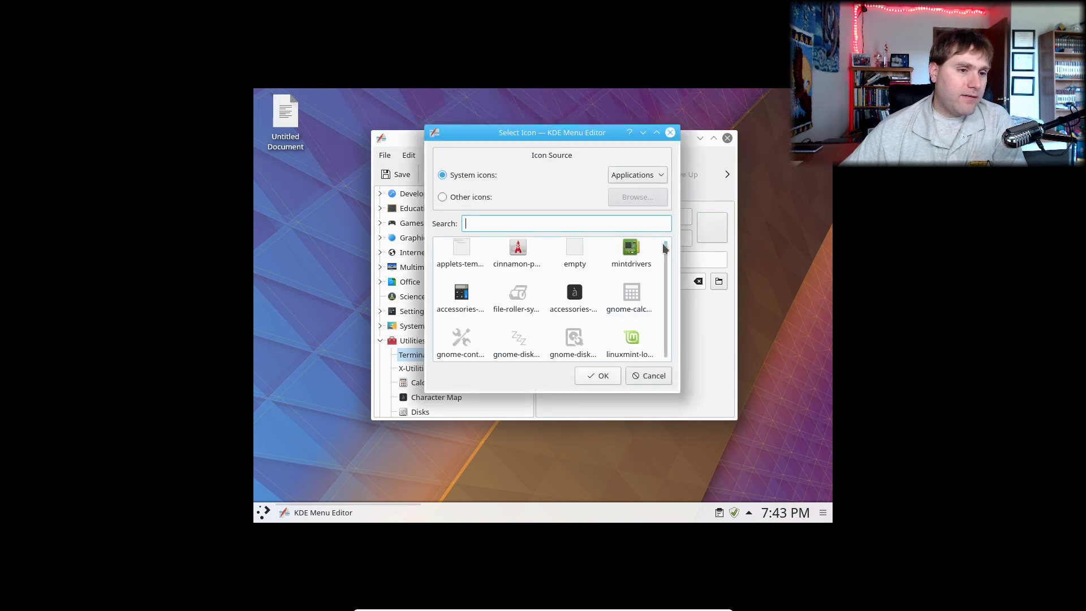
{"action": "type", "text": "term"}
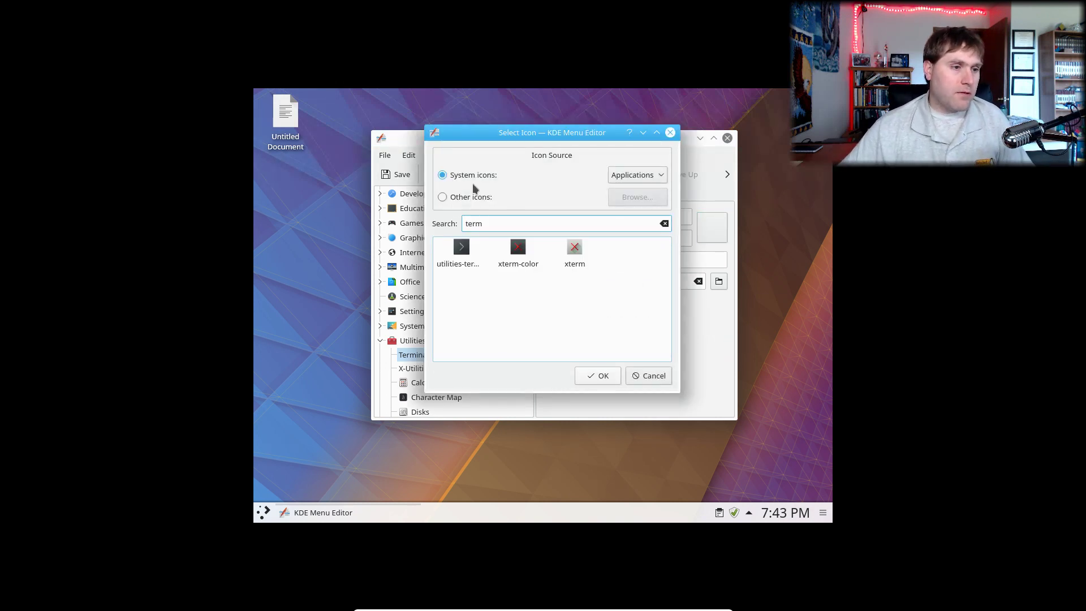
{"action": "double_click", "coordinate": [462, 249]}
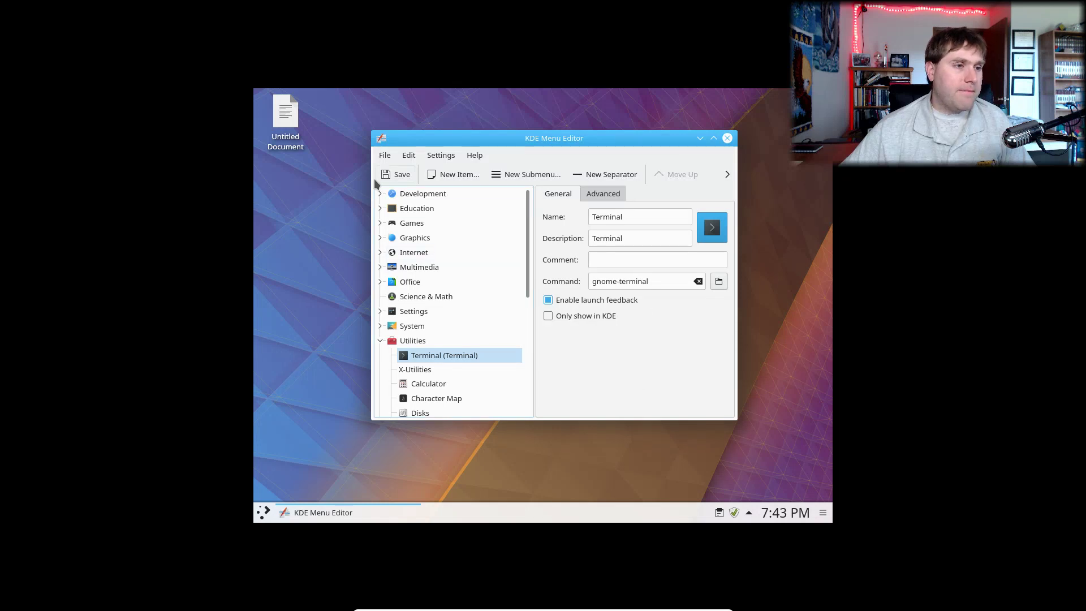
{"action": "left_click", "coordinate": [402, 175]}
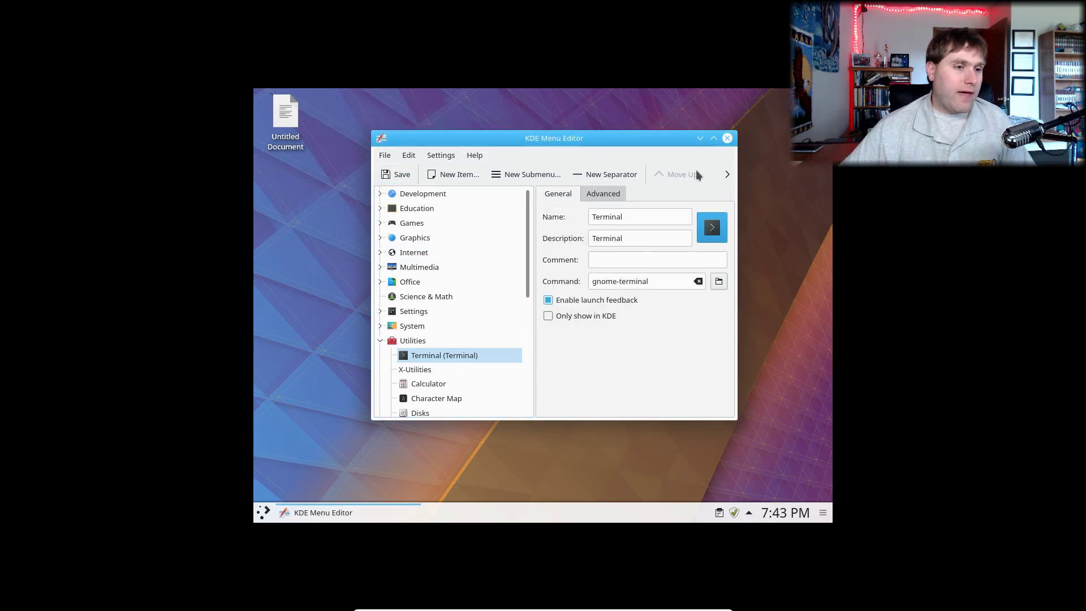
{"action": "left_click", "coordinate": [728, 138]}
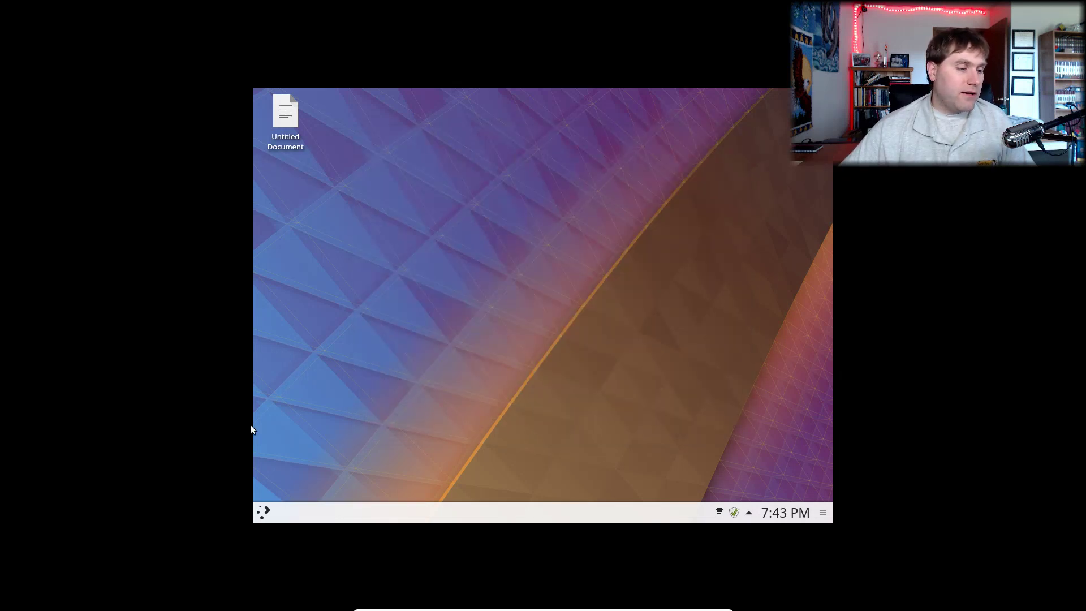
Launch Terminal from the Utilities category of the application launcher and move its window toward the middle of the desktop
{"action": "left_click", "coordinate": [266, 511]}
{"action": "left_click", "coordinate": [331, 479]}
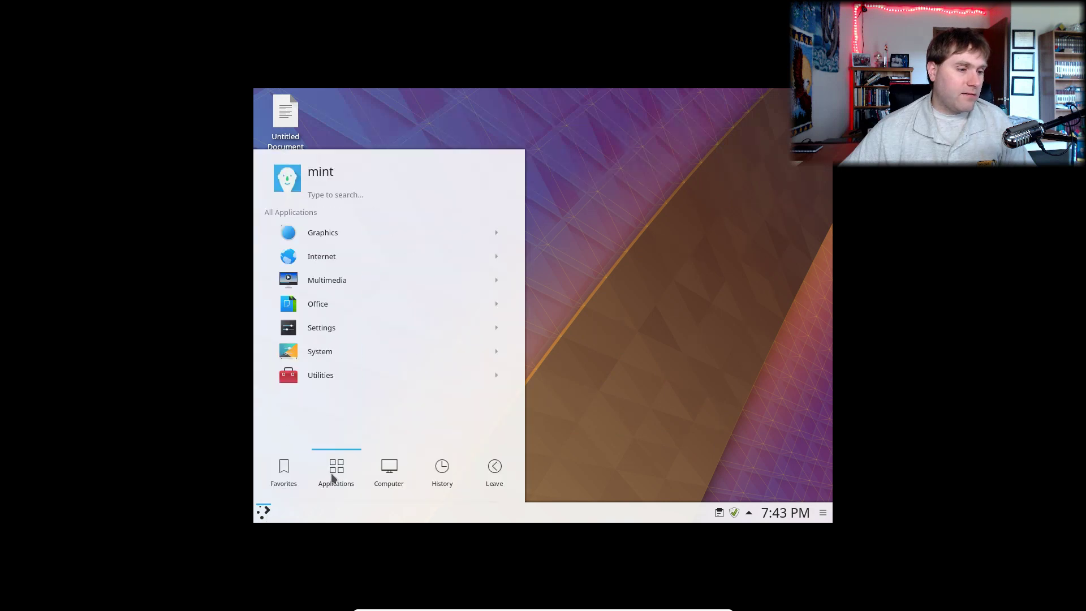
{"action": "left_click", "coordinate": [353, 378]}
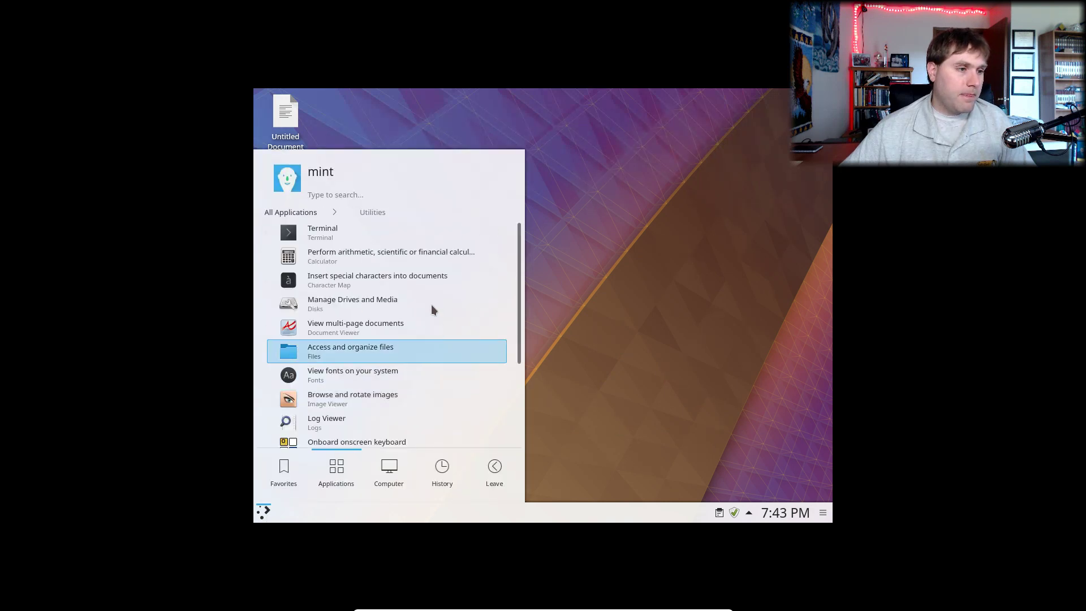
{"action": "left_click", "coordinate": [365, 232]}
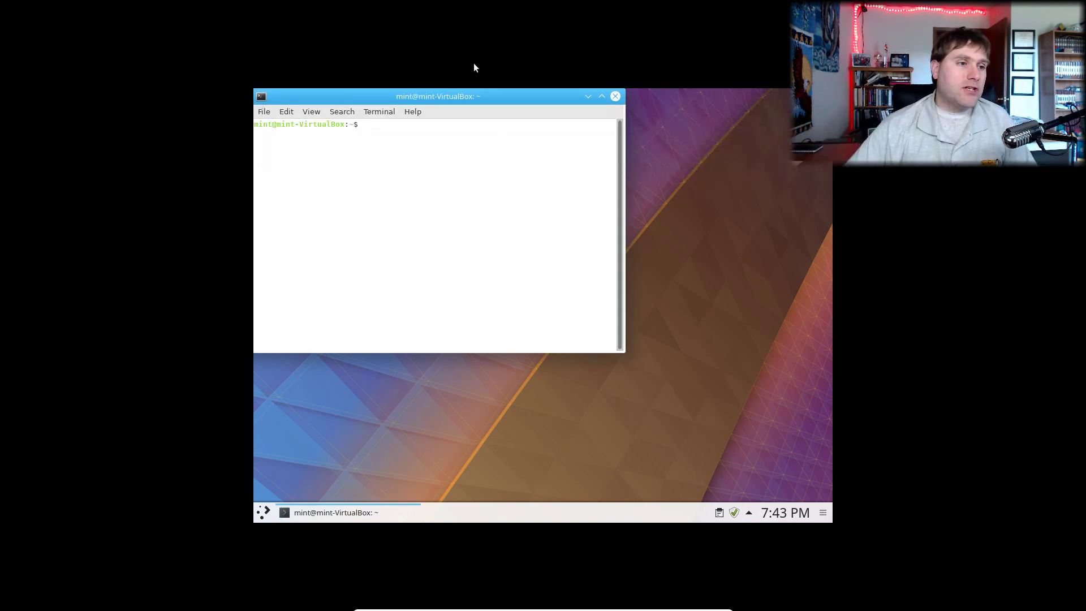
{"action": "left_click_drag", "start_coordinate": [474, 98], "coordinate": [540, 143]}
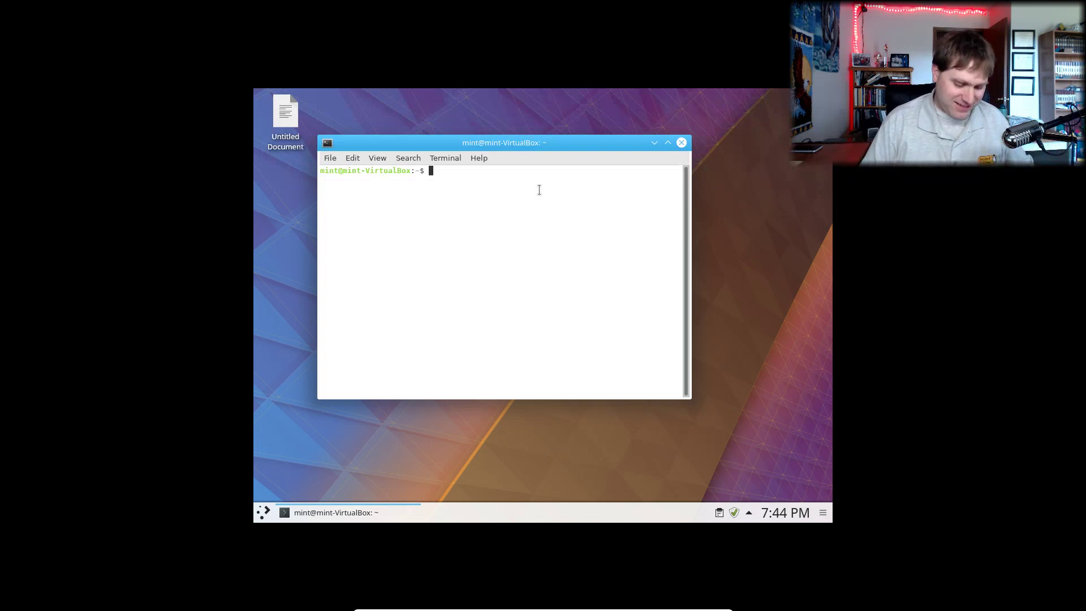
Set the screen resolution with the command xrandr -s 1920x1080 and close the terminal
{"action": "type", "text": "xrandr -s"}
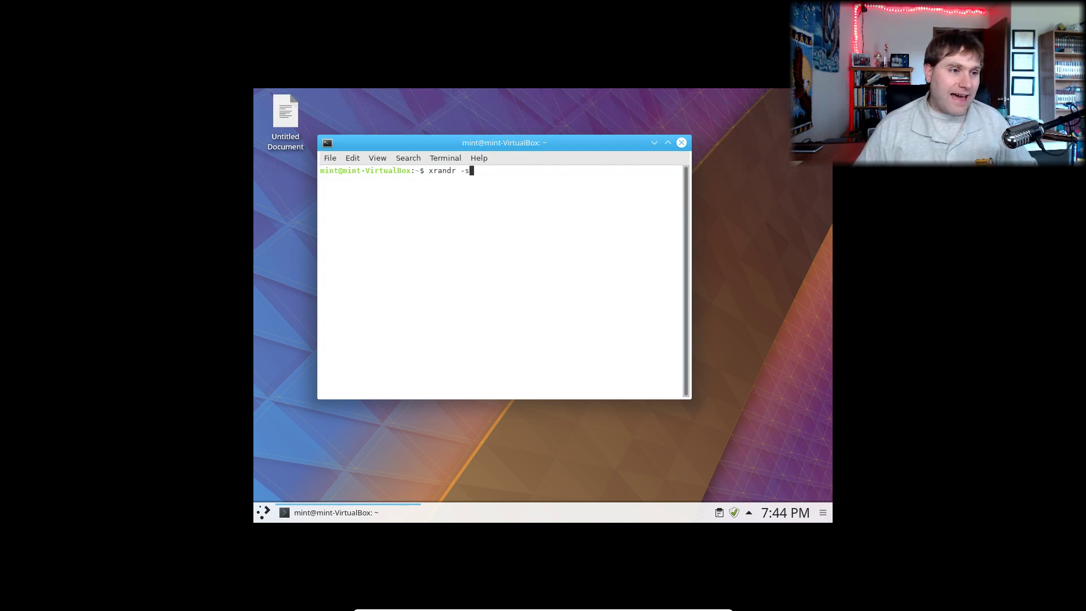
{"action": "type", "text": "20x"}
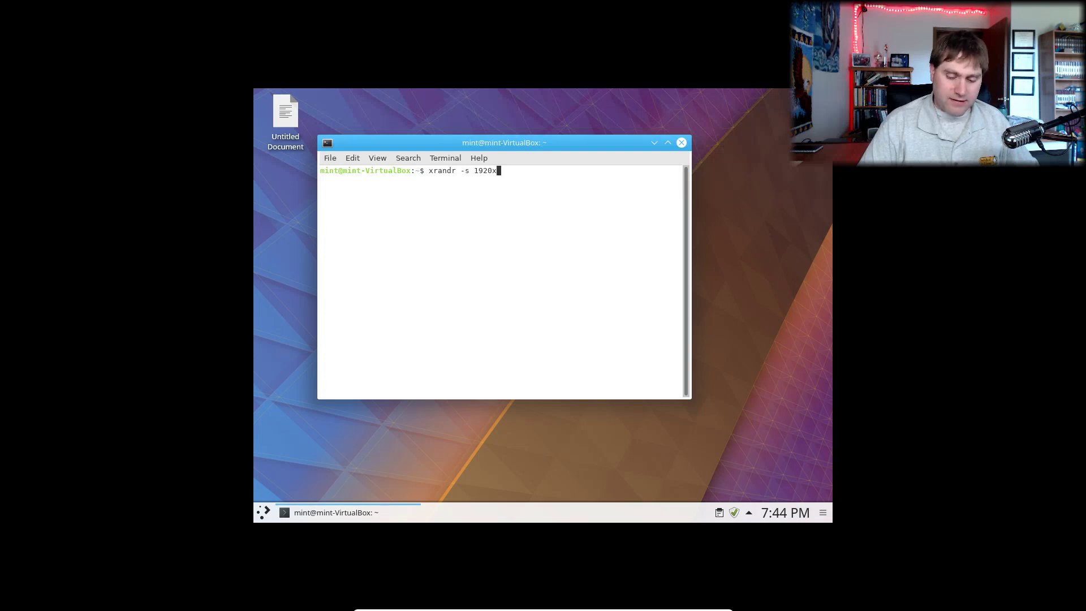
{"action": "type", "text": "1080"}
{"action": "key", "text": "Return"}
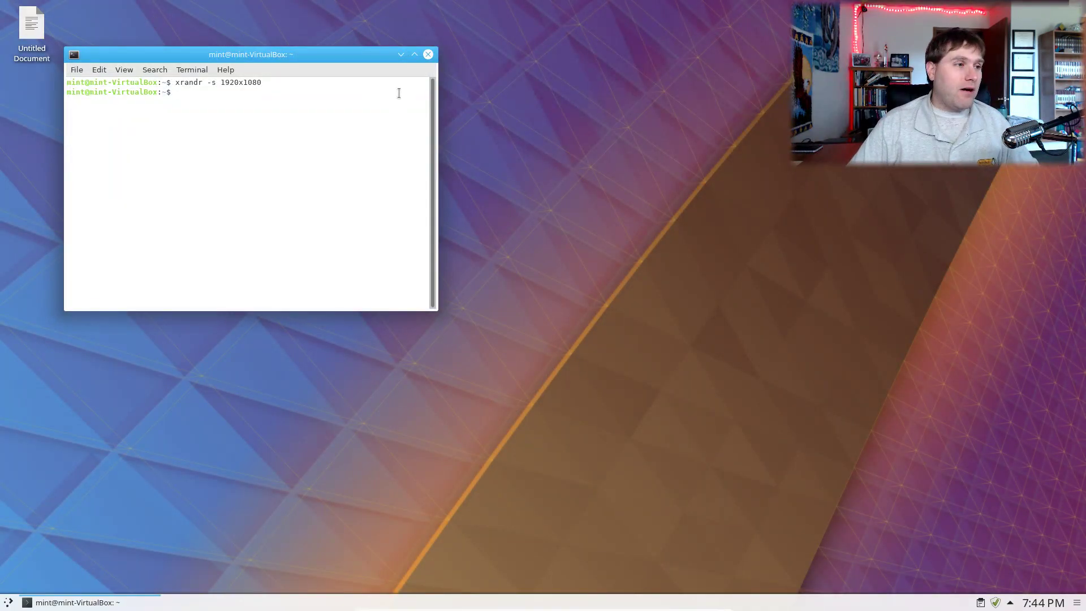
{"action": "left_click", "coordinate": [428, 54]}
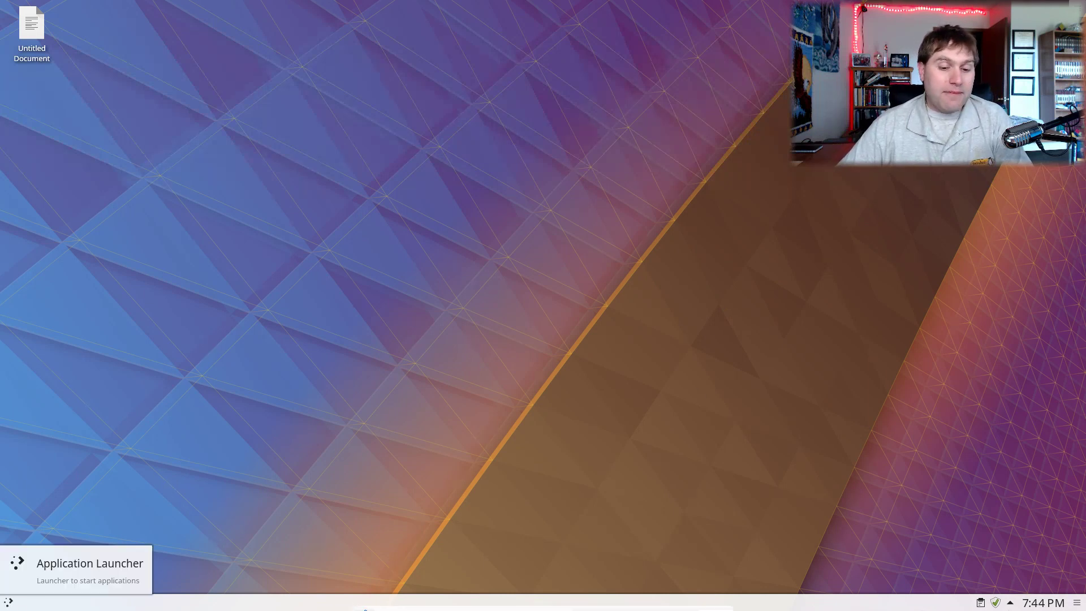
Open System Settings from the launcher's favorites, move its window toward the middle of the desktop, and enlarge it
{"action": "right_click", "coordinate": [998, 604]}
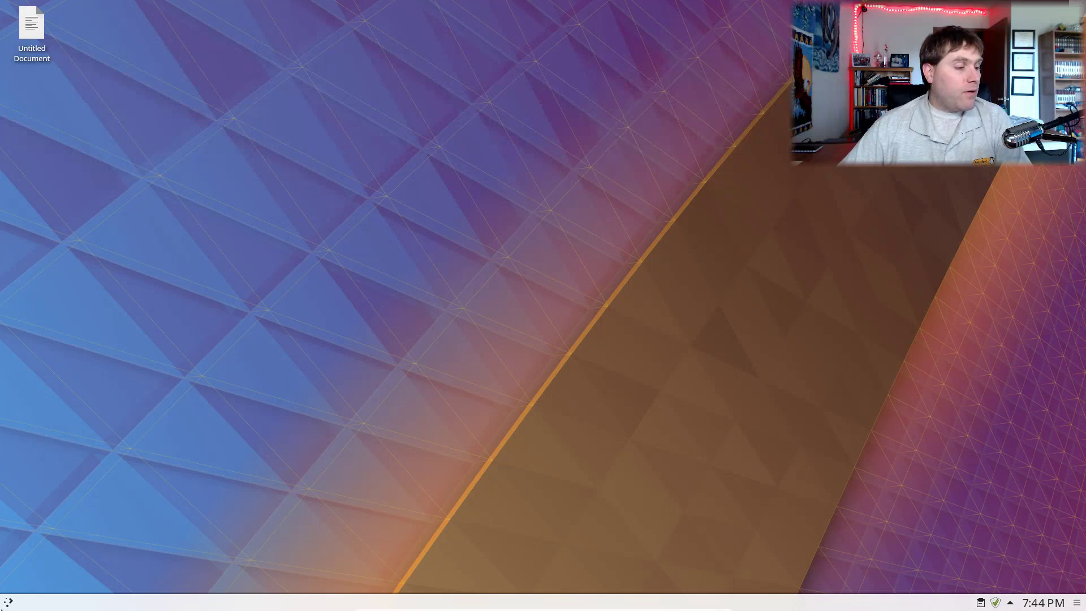
{"action": "left_click", "coordinate": [8, 603]}
{"action": "left_click", "coordinate": [80, 571]}
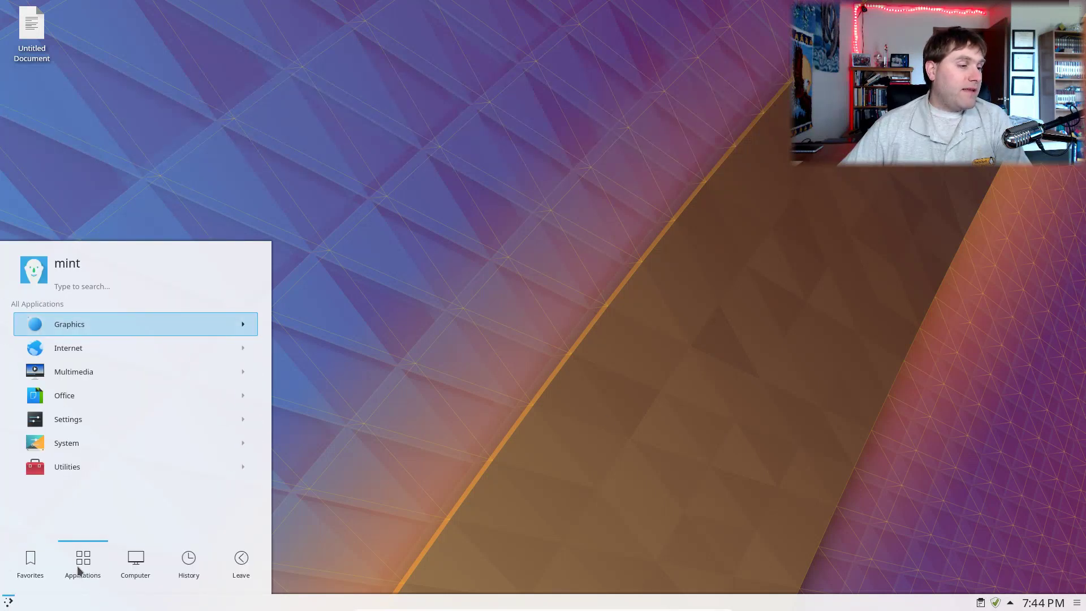
{"action": "left_click", "coordinate": [29, 562]}
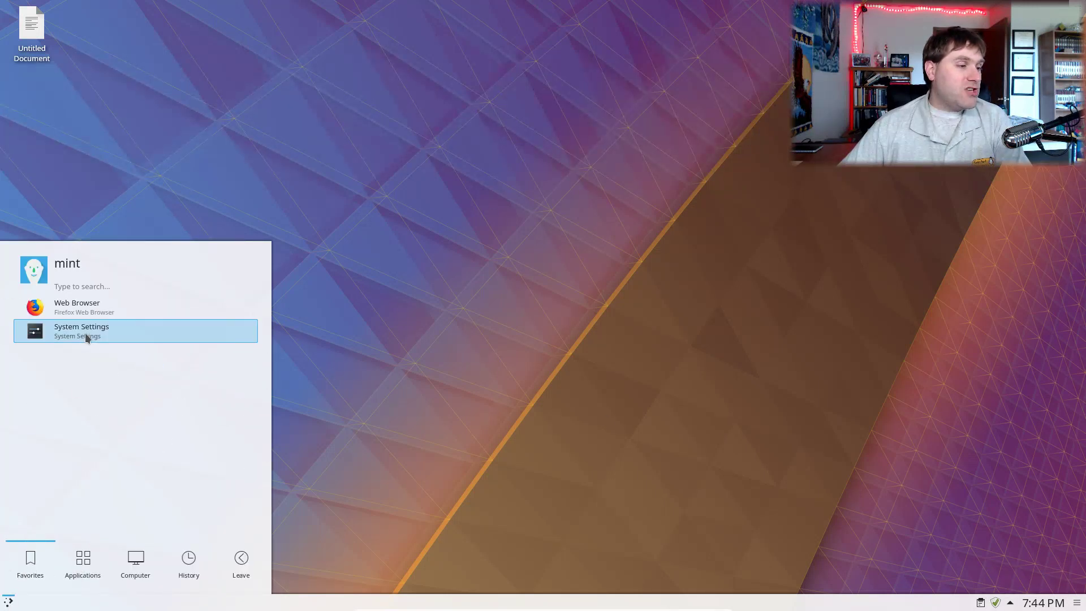
{"action": "left_click", "coordinate": [87, 337]}
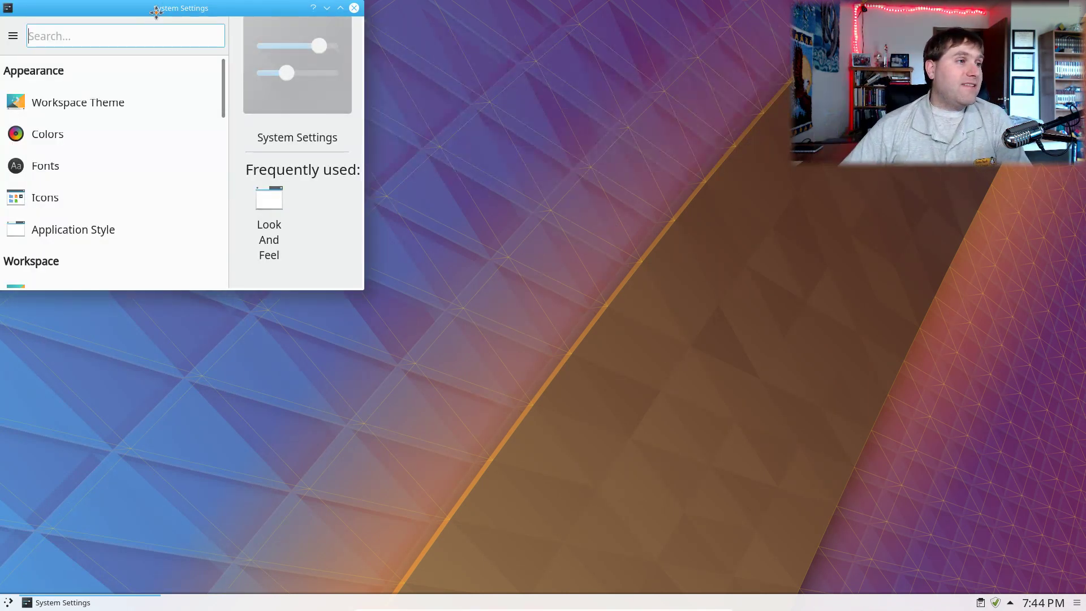
{"action": "left_click_drag", "start_coordinate": [156, 11], "coordinate": [405, 78]}
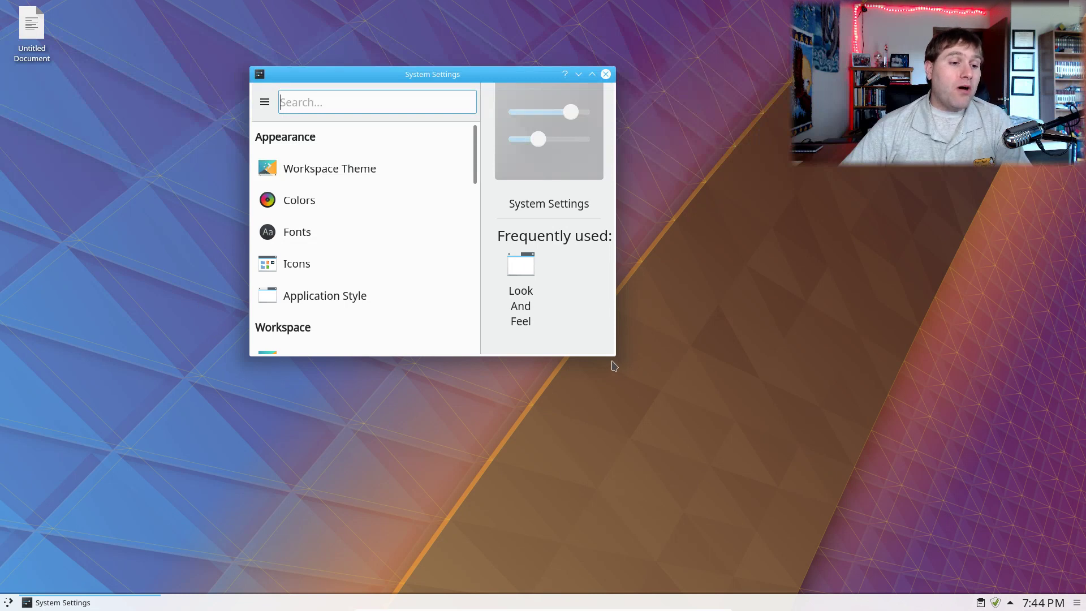
{"action": "left_click_drag", "start_coordinate": [612, 353], "coordinate": [899, 531]}
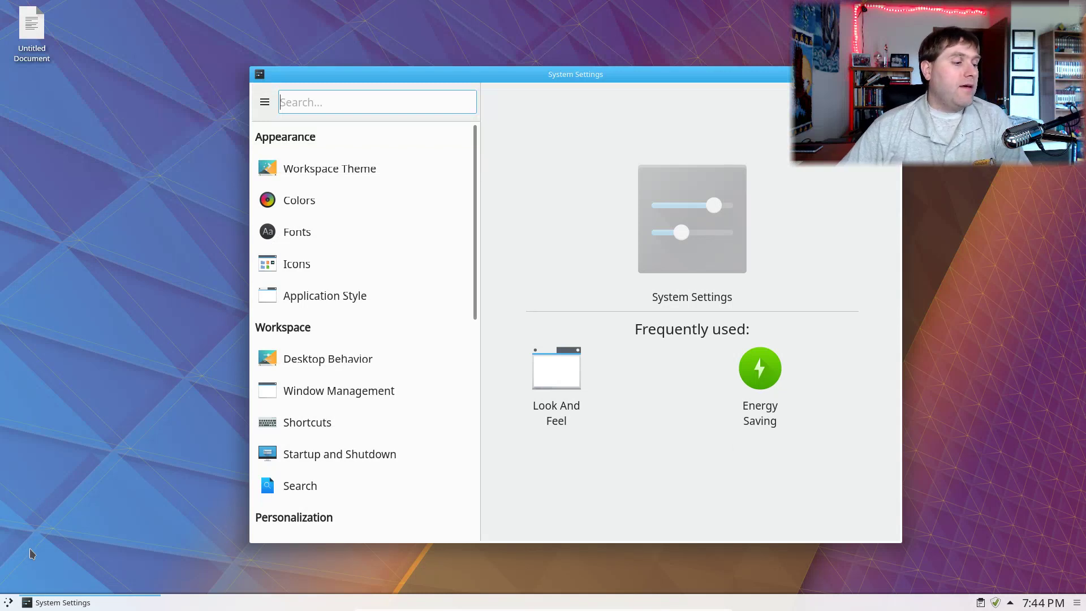
Look through the applications in the launcher's System, Internet, Graphics and Office categories
{"action": "left_click", "coordinate": [9, 603]}
{"action": "left_click", "coordinate": [84, 566]}
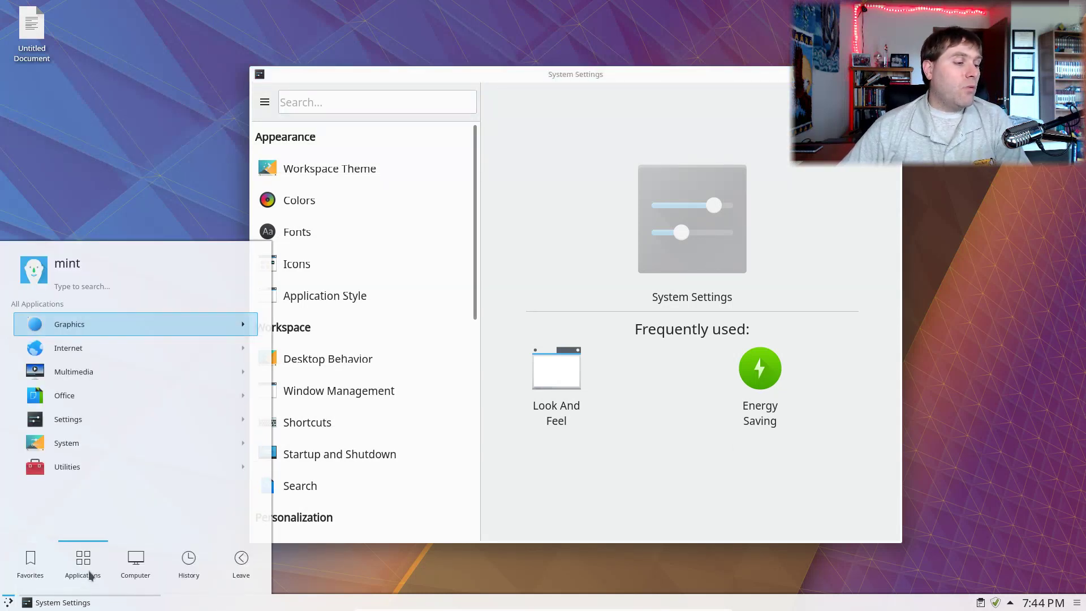
{"action": "left_click", "coordinate": [108, 447]}
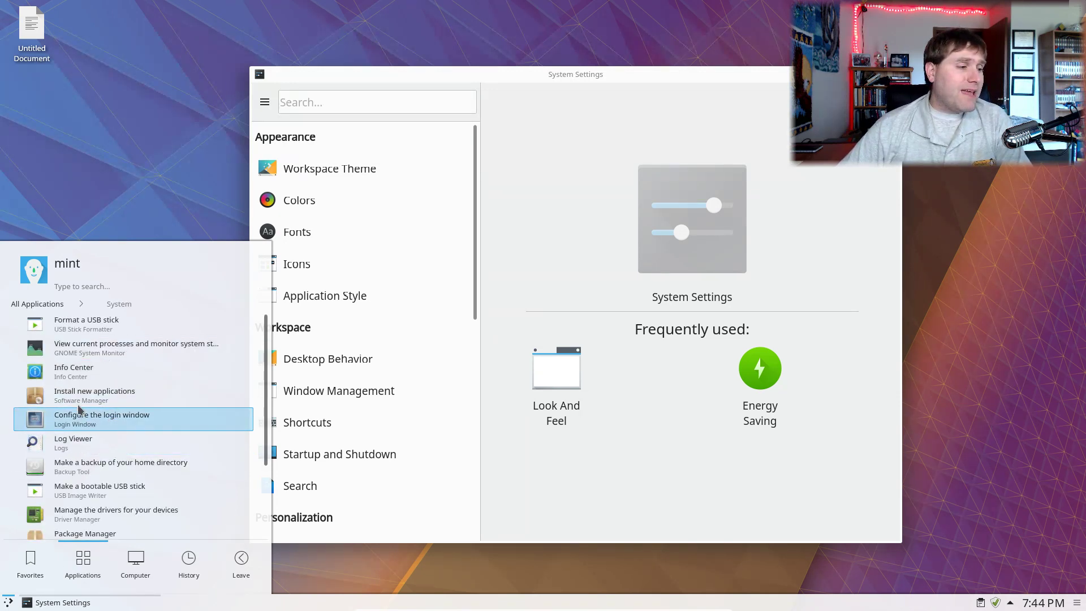
{"action": "left_click", "coordinate": [37, 304]}
{"action": "left_click", "coordinate": [90, 348]}
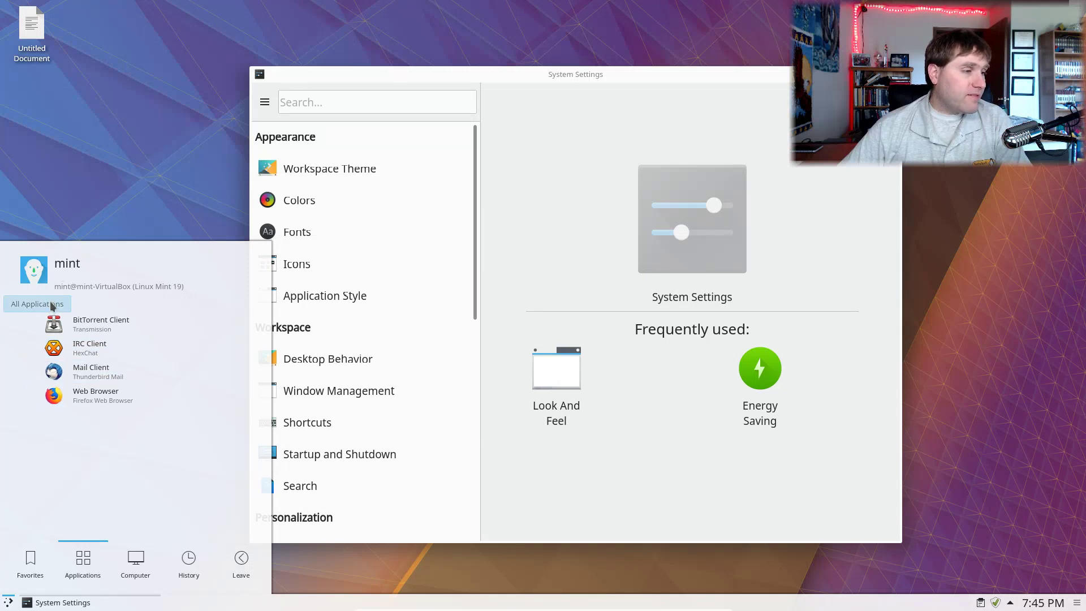
{"action": "left_click", "coordinate": [38, 304]}
{"action": "left_click", "coordinate": [71, 325]}
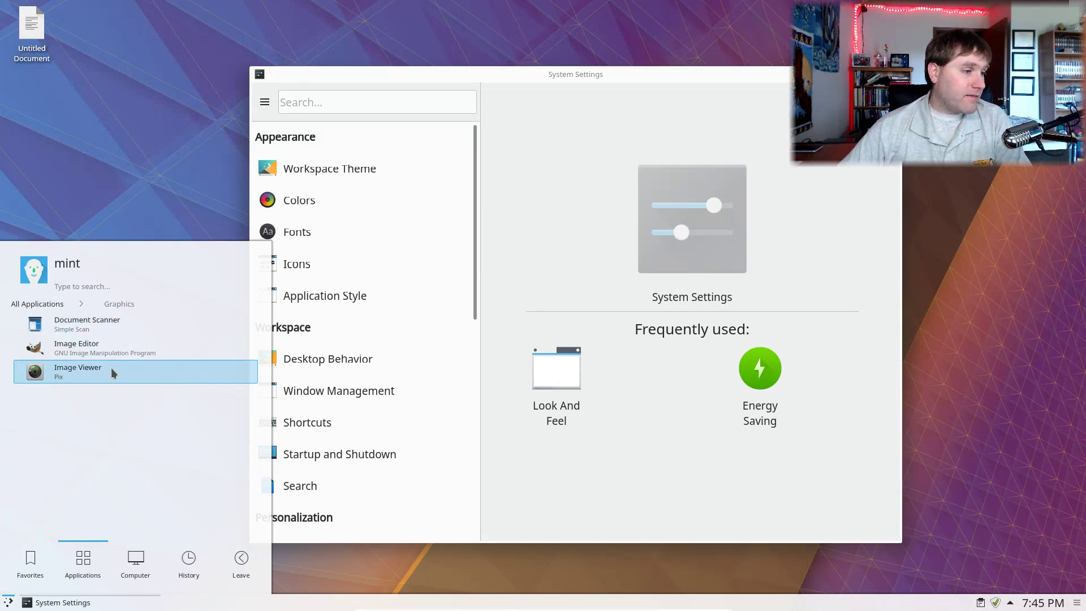
{"action": "left_click", "coordinate": [38, 304]}
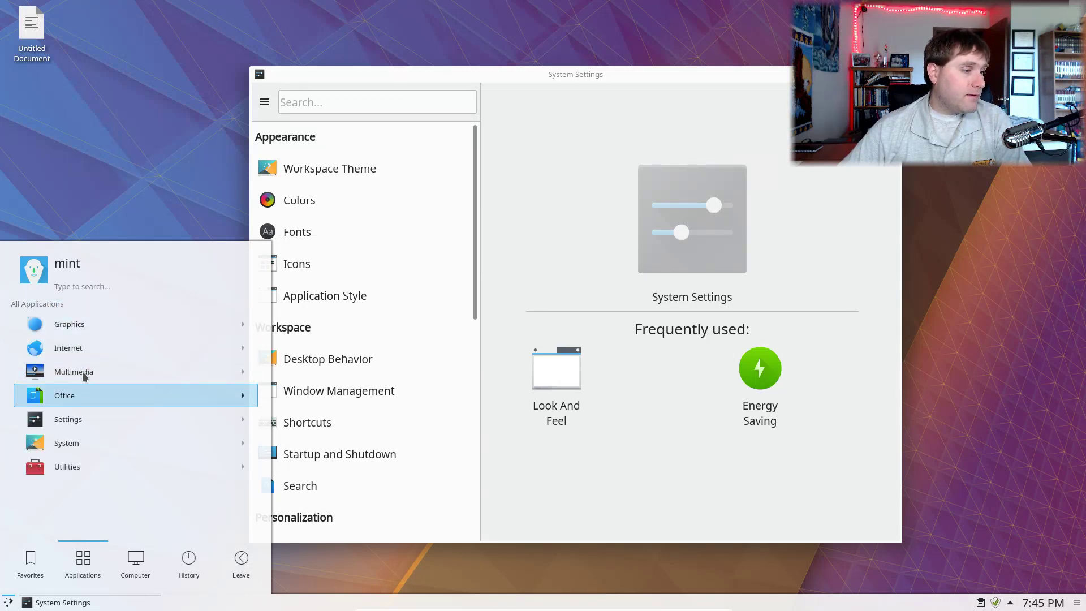
{"action": "left_click", "coordinate": [79, 395]}
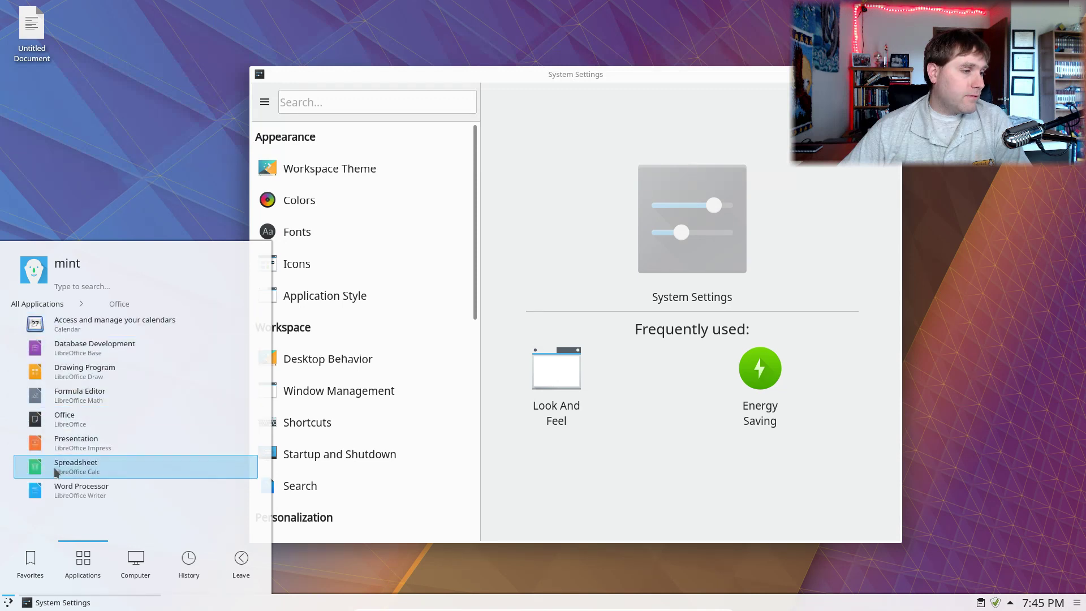
{"action": "left_click", "coordinate": [38, 304]}
Look through the launcher's Settings and System categories, and return to the System Settings window
{"action": "left_click", "coordinate": [66, 409]}
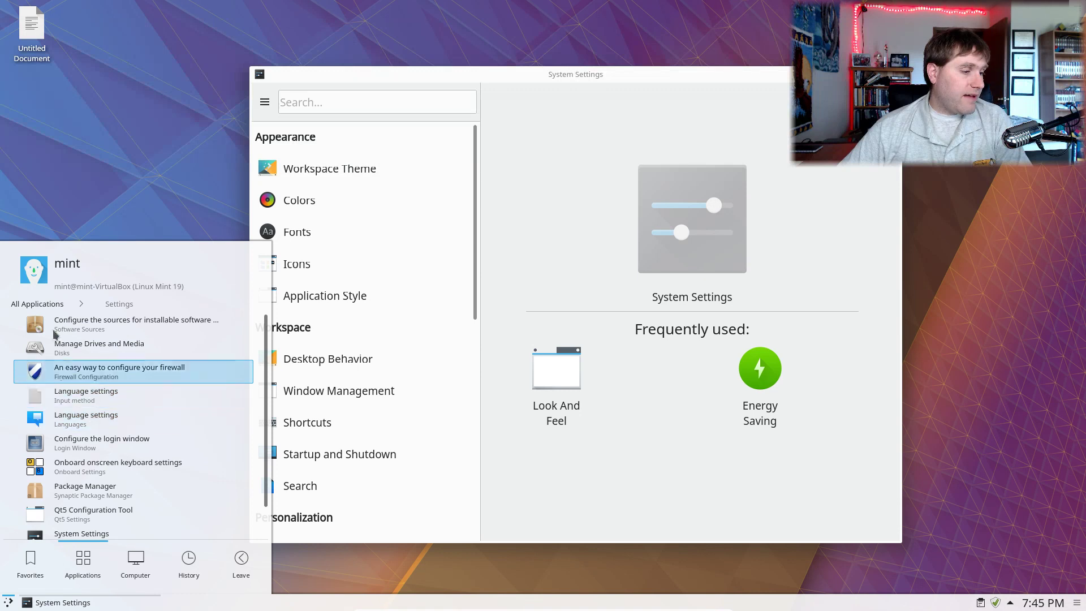
{"action": "left_click", "coordinate": [37, 304]}
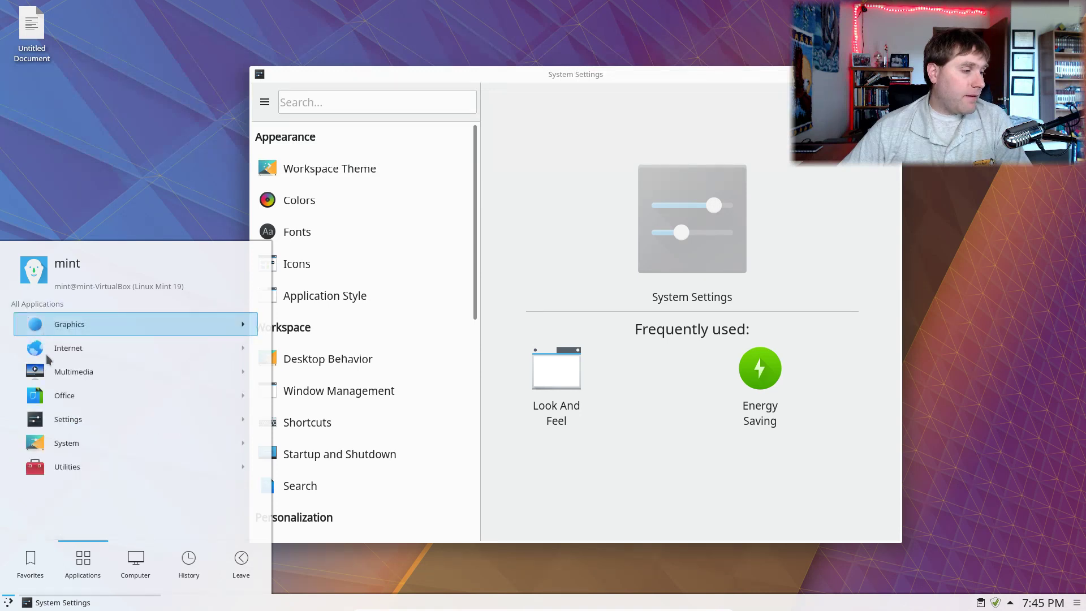
{"action": "left_click", "coordinate": [66, 443]}
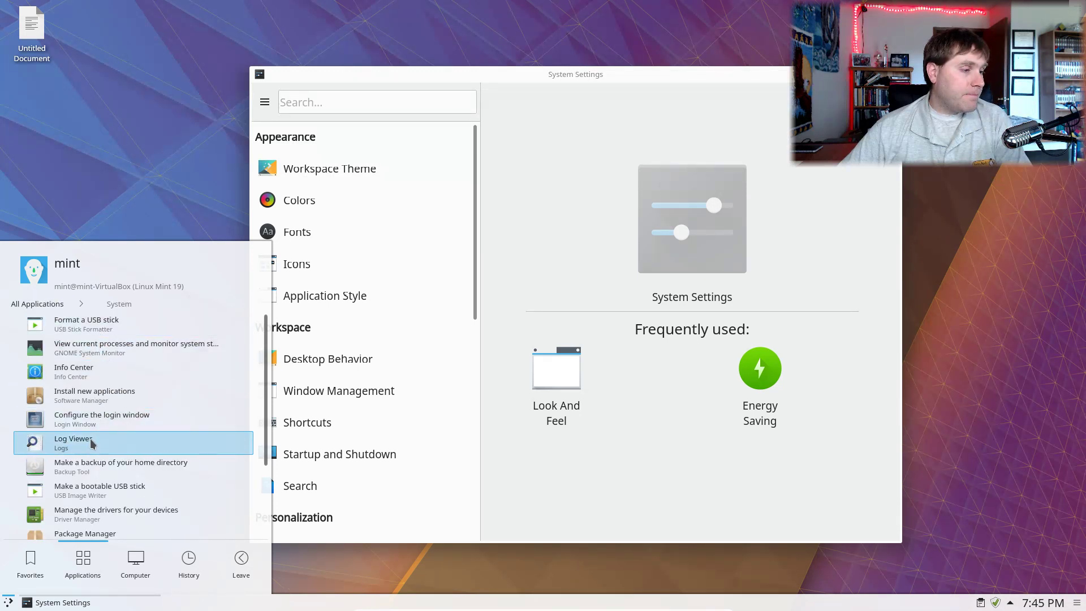
{"action": "scroll", "coordinate": [113, 450], "scroll_direction": "down", "scroll_amount": 1}
{"action": "mouse_move", "coordinate": [136, 551]}
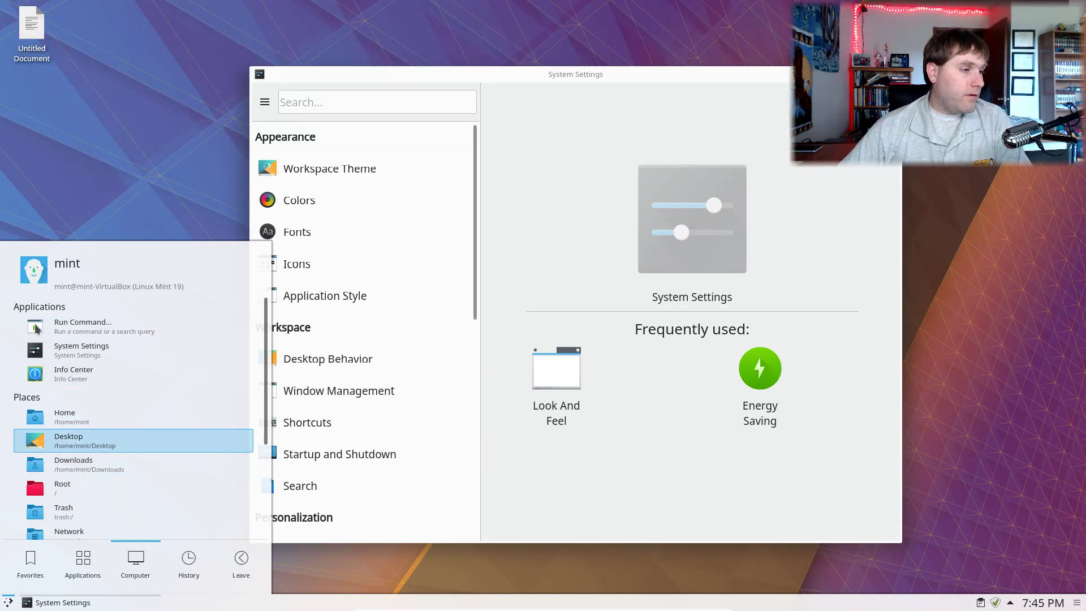
{"action": "mouse_move", "coordinate": [83, 570]}
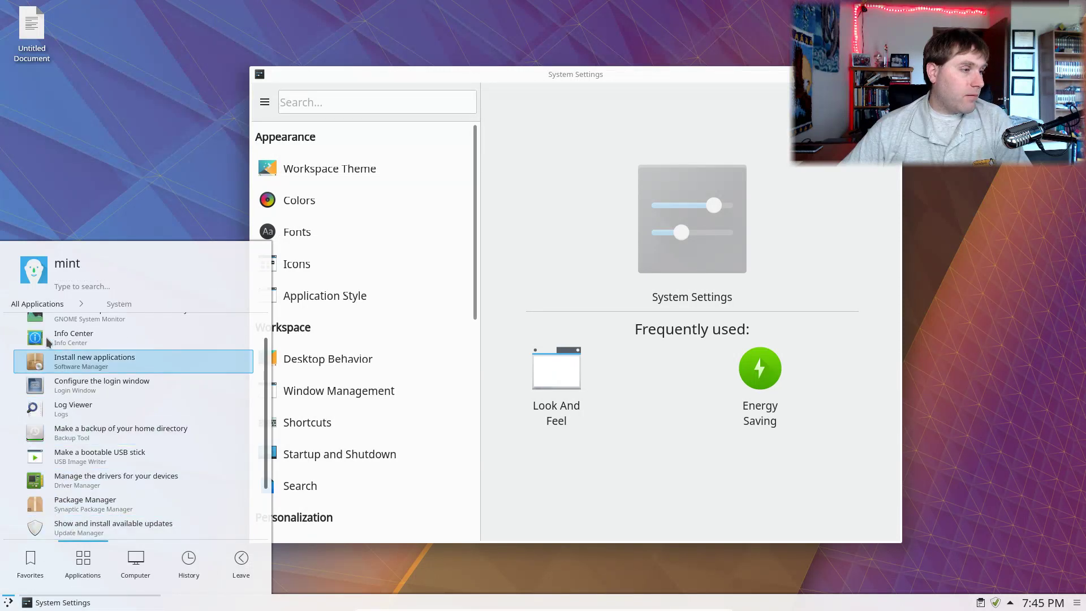
{"action": "left_click", "coordinate": [47, 303]}
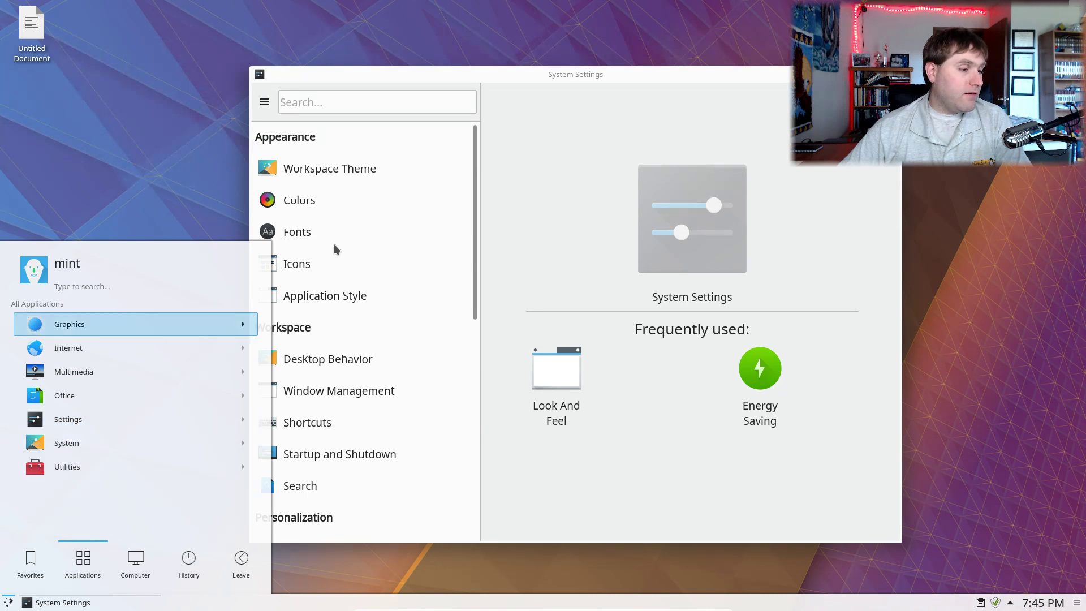
{"action": "left_click", "coordinate": [539, 82]}
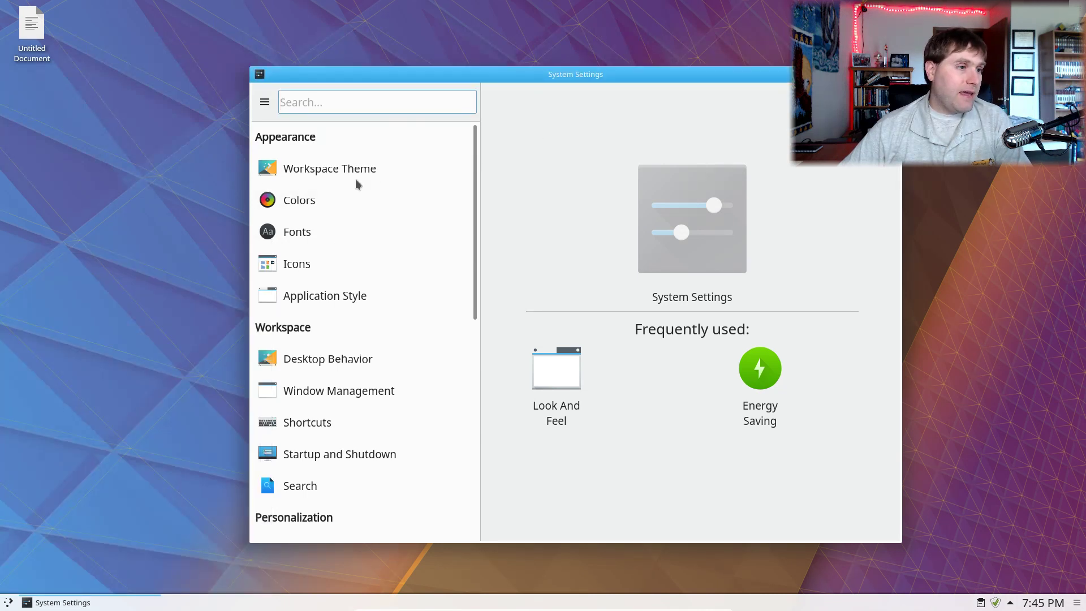
Apply the Breeze Dark overall look from the Workspace Theme settings
{"action": "left_click", "coordinate": [318, 168]}
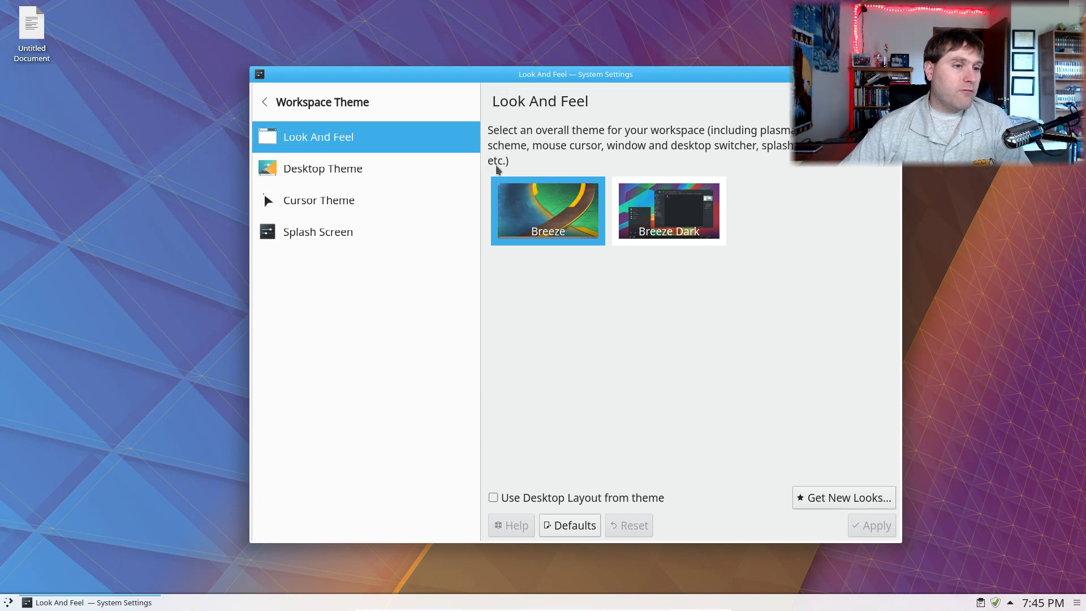
{"action": "left_click", "coordinate": [692, 227]}
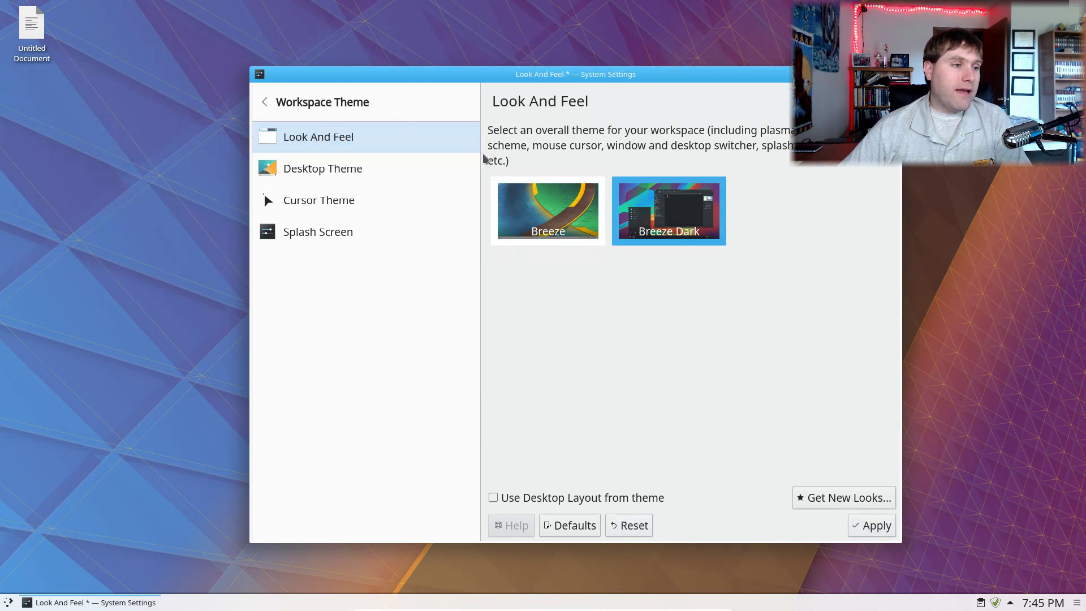
{"action": "left_click", "coordinate": [347, 171]}
{"action": "left_click", "coordinate": [356, 145]}
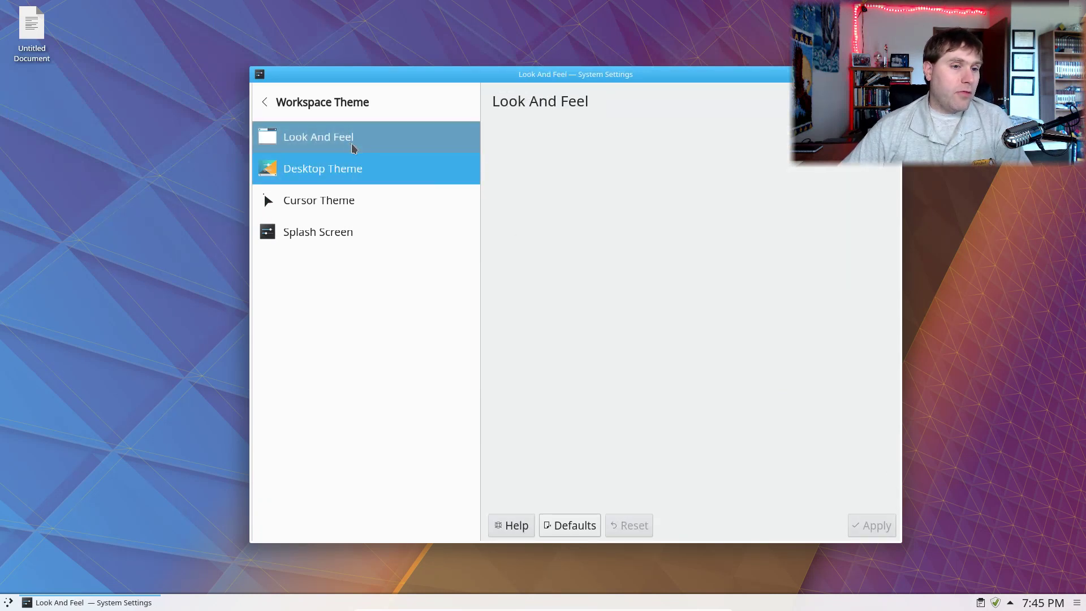
{"action": "left_click", "coordinate": [644, 229]}
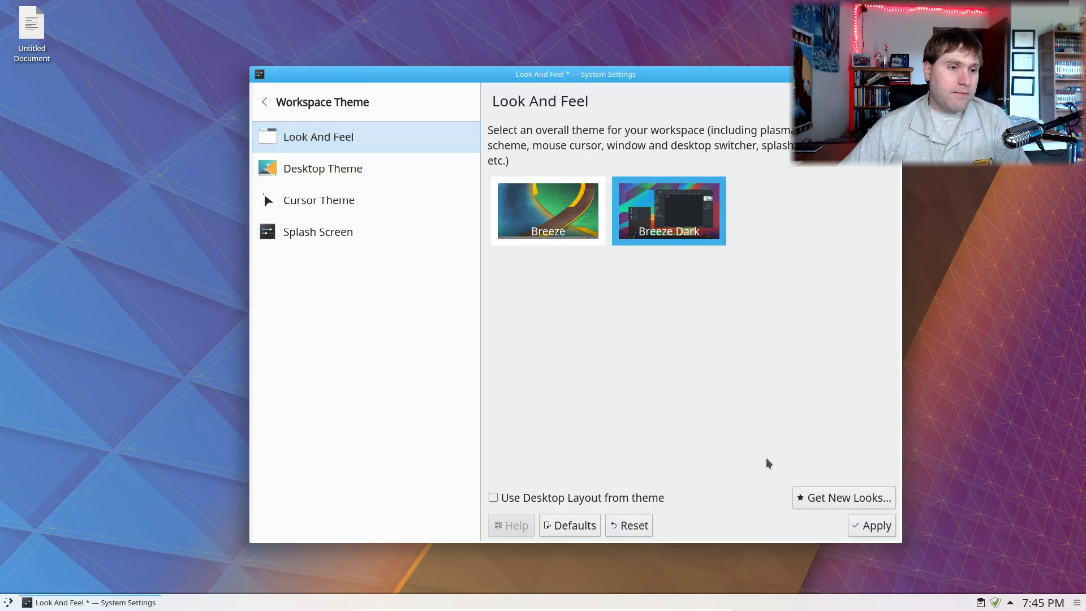
{"action": "left_click", "coordinate": [872, 526]}
Apply Oxygen as the desktop theme
{"action": "left_click", "coordinate": [367, 169]}
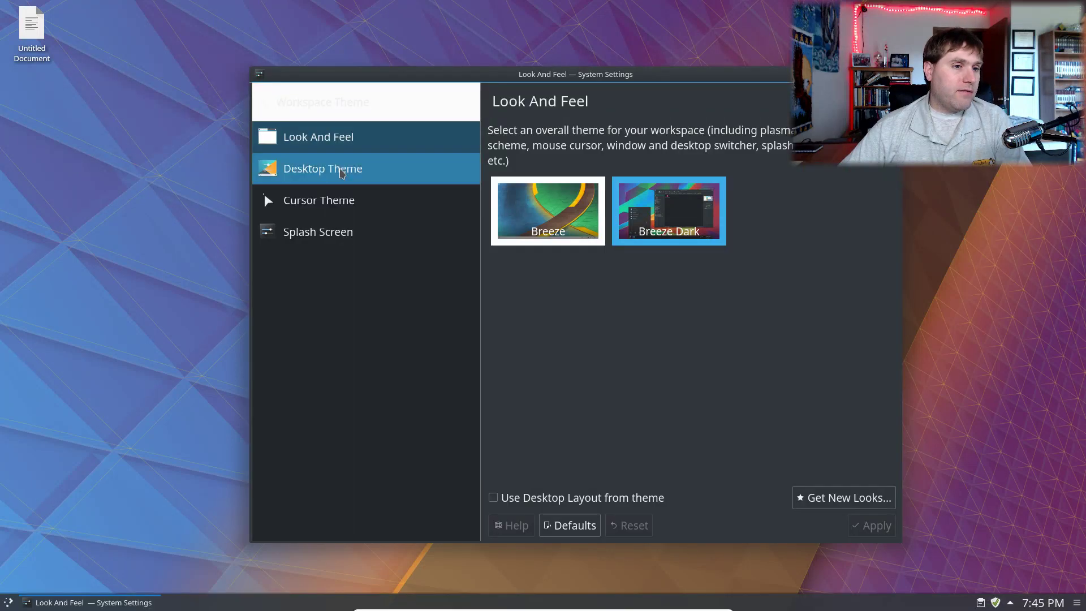
{"action": "left_click", "coordinate": [686, 243]}
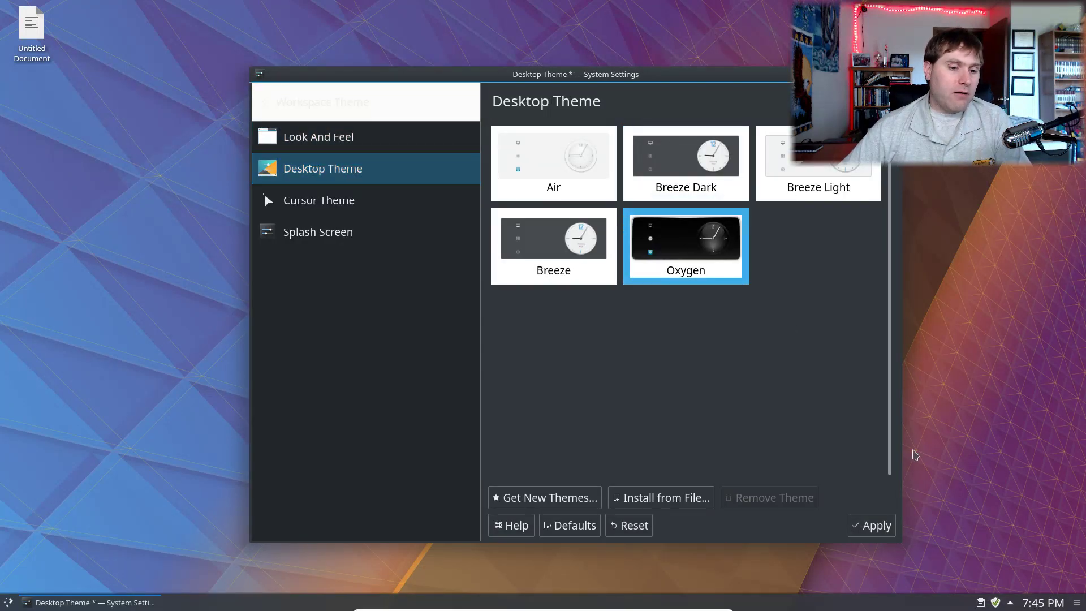
{"action": "left_click", "coordinate": [882, 522]}
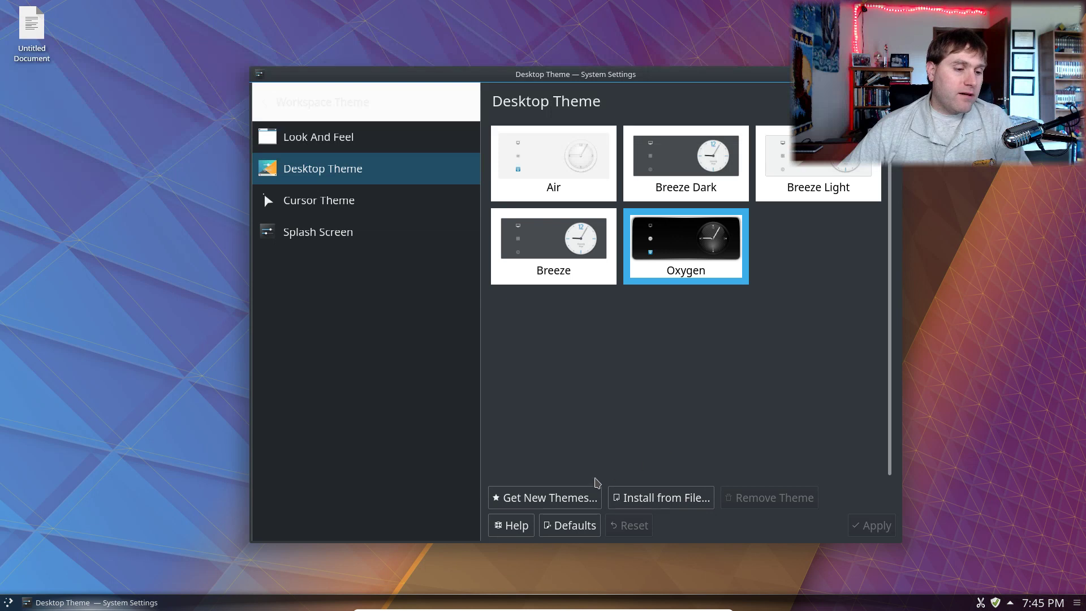
Open the installer for new desktop themes, move its window aside, and enlarge it to show the full theme descriptions
{"action": "left_click", "coordinate": [539, 495]}
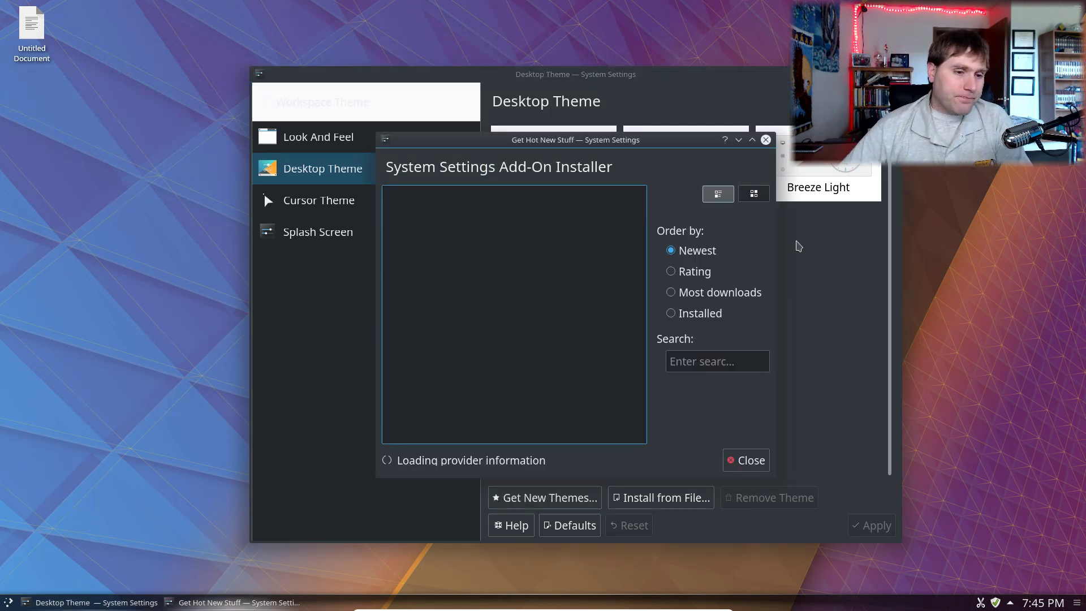
{"action": "left_click_drag", "start_coordinate": [467, 140], "coordinate": [331, 48]}
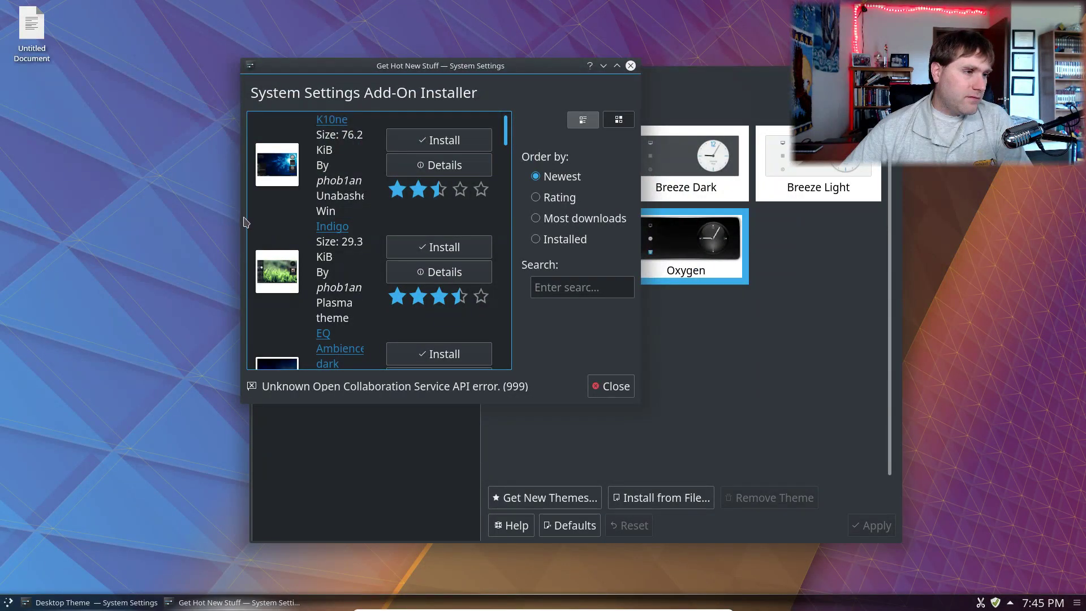
{"action": "left_click_drag", "start_coordinate": [242, 220], "coordinate": [101, 220]}
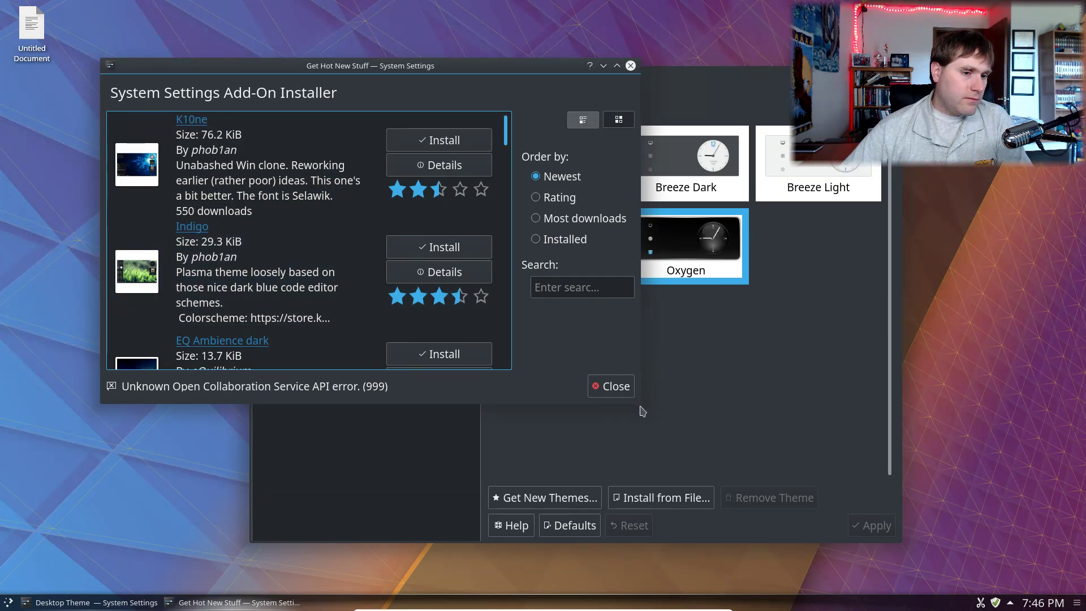
{"action": "left_click_drag", "start_coordinate": [637, 402], "coordinate": [773, 538]}
Install the EQ Ambience dark, Carringbush and White Glass desktop themes from the add-on installer
{"action": "scroll", "coordinate": [403, 311], "scroll_direction": "down", "scroll_amount": 1}
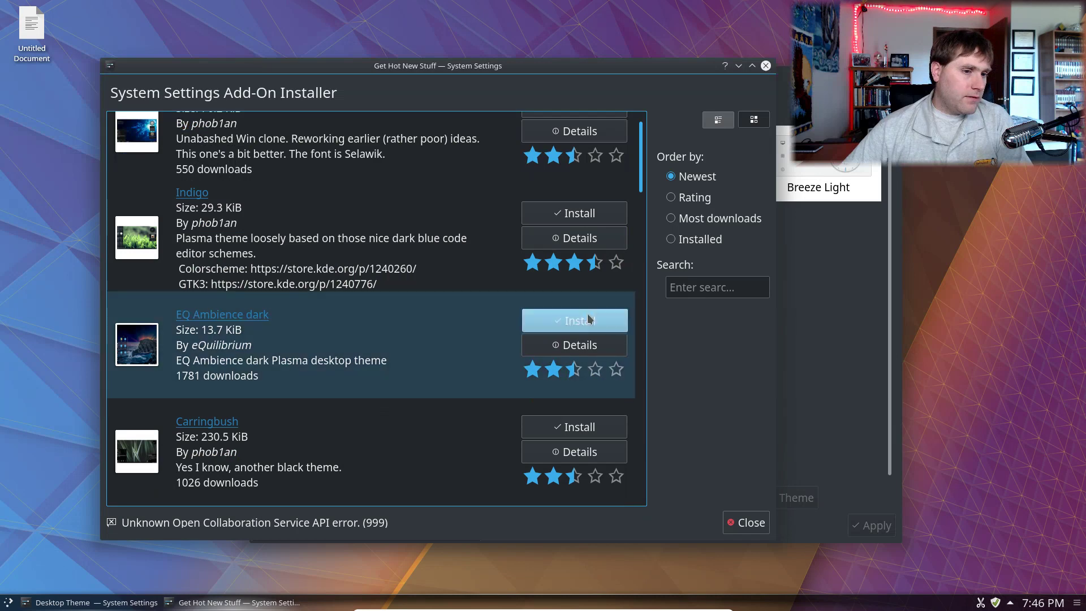
{"action": "left_click", "coordinate": [574, 320]}
{"action": "scroll", "coordinate": [428, 260], "scroll_direction": "down", "scroll_amount": 1}
{"action": "scroll", "coordinate": [429, 289], "scroll_direction": "down", "scroll_amount": 4}
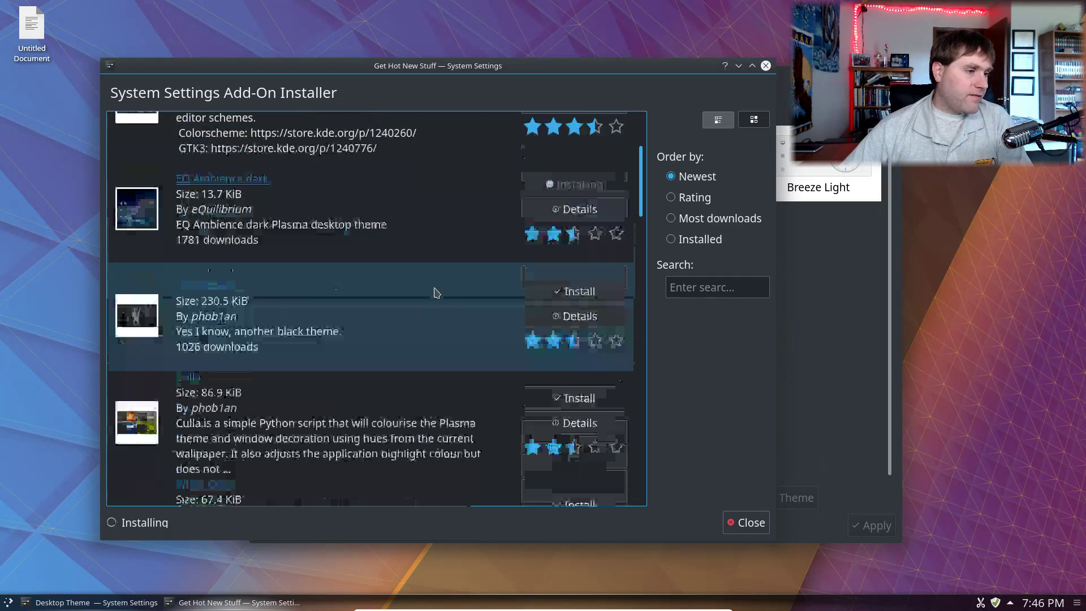
{"action": "left_click", "coordinate": [622, 260]}
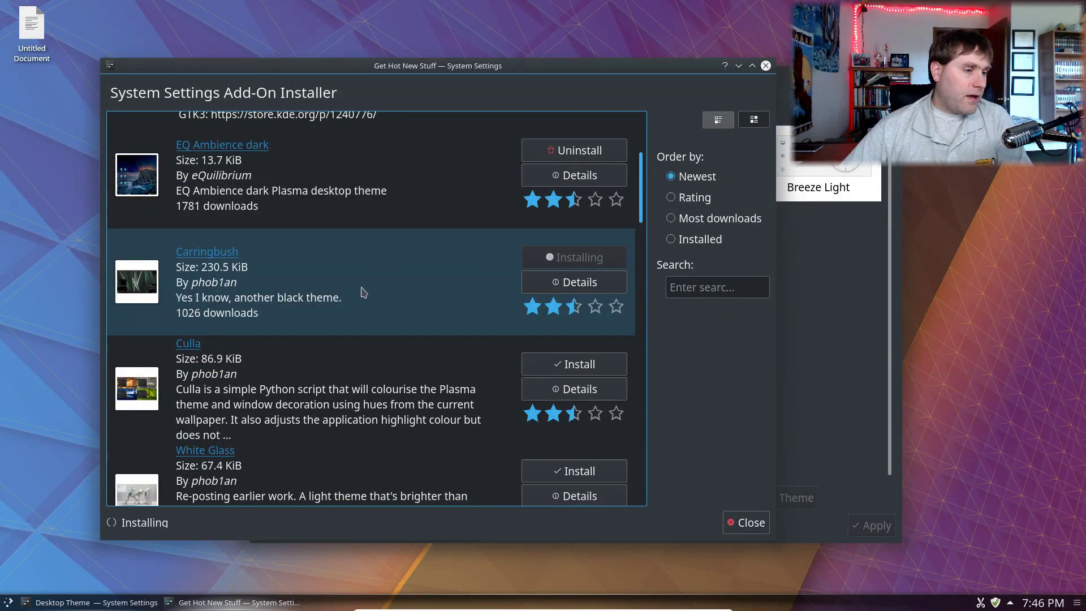
{"action": "scroll", "coordinate": [362, 286], "scroll_direction": "down", "scroll_amount": 5}
{"action": "left_click", "coordinate": [566, 302]}
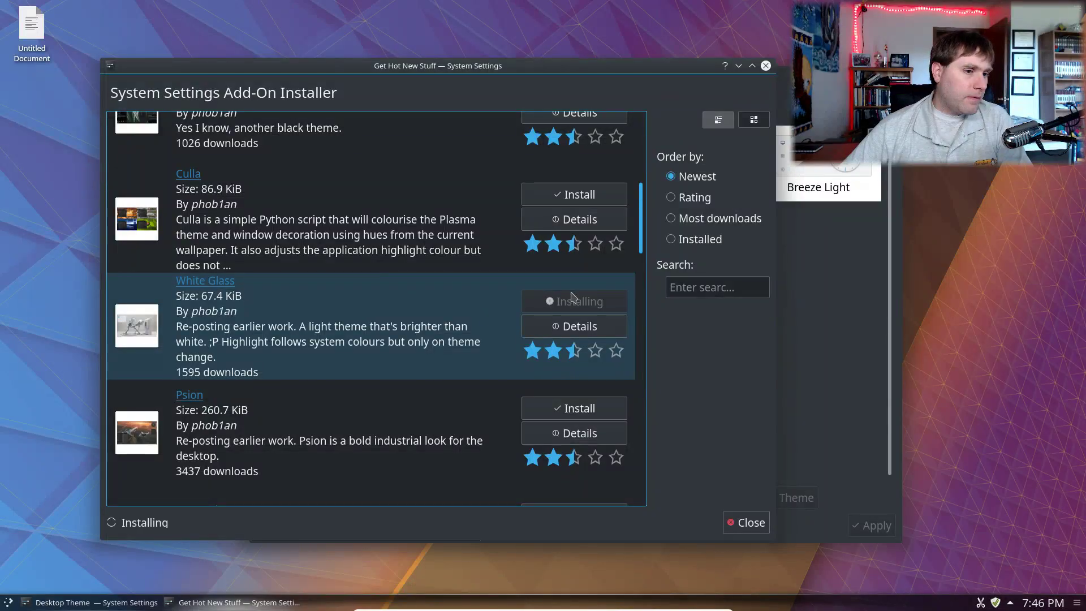
Find the Soft Glass theme further down the add-on list and install it
{"action": "scroll", "coordinate": [345, 297], "scroll_direction": "down", "scroll_amount": 4}
{"action": "scroll", "coordinate": [352, 301], "scroll_direction": "down", "scroll_amount": 10}
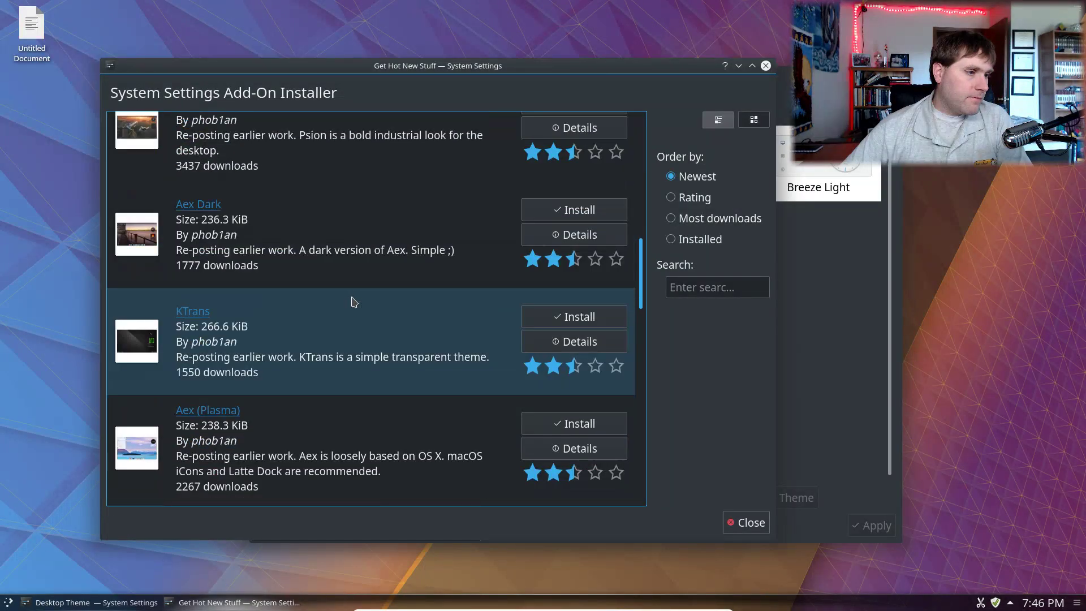
{"action": "scroll", "coordinate": [351, 302], "scroll_direction": "down", "scroll_amount": 6}
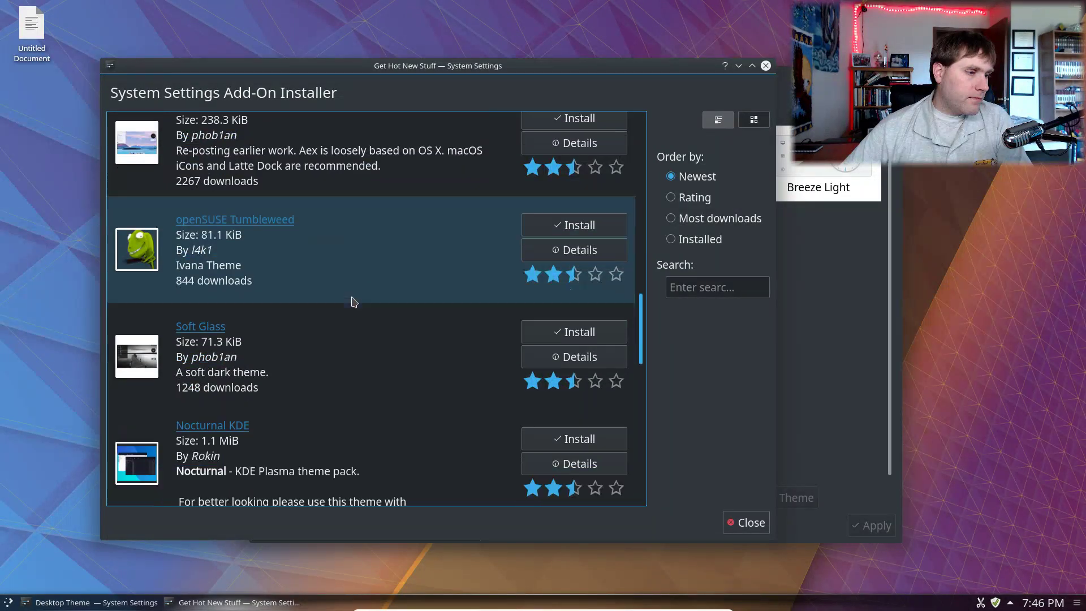
{"action": "left_click", "coordinate": [569, 198]}
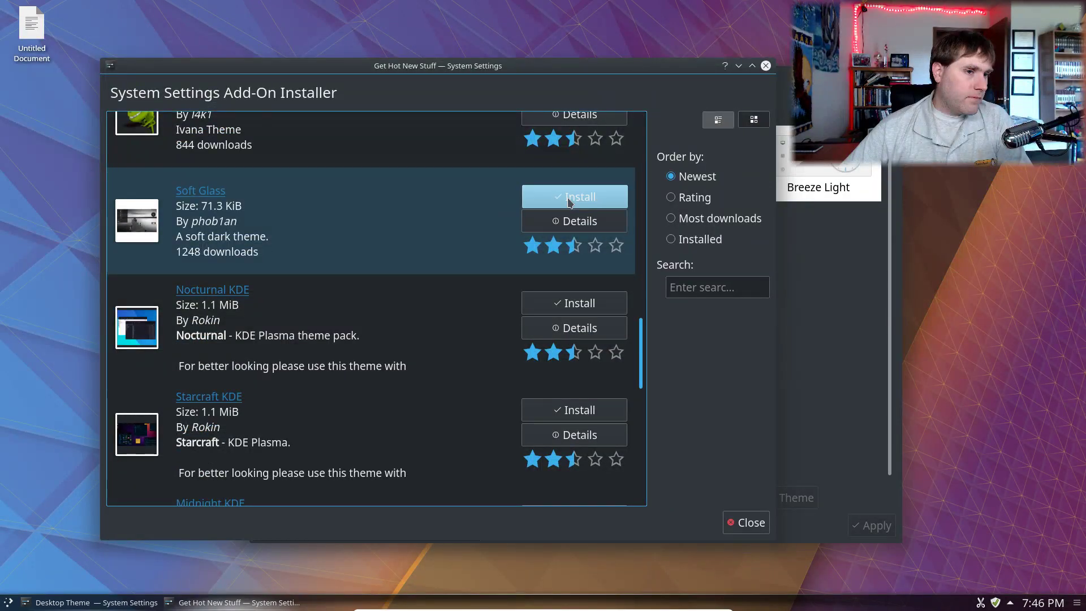
Look through the remaining downloadable desktop themes in the add-on installer, and close the installer
{"action": "scroll", "coordinate": [377, 271], "scroll_direction": "down", "scroll_amount": 1}
{"action": "scroll", "coordinate": [378, 276], "scroll_direction": "down", "scroll_amount": 9}
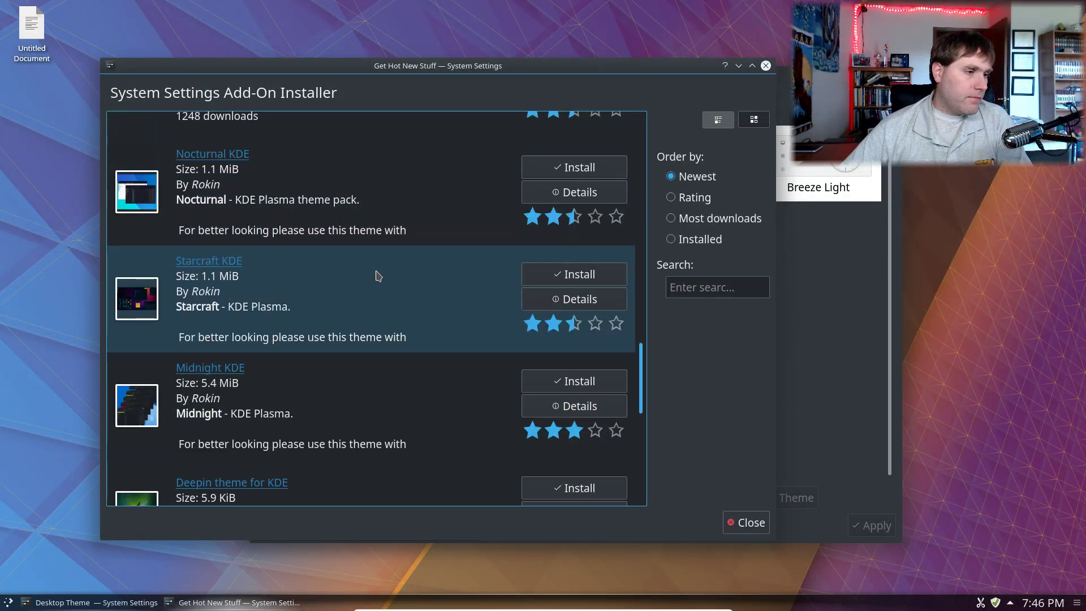
{"action": "scroll", "coordinate": [378, 276], "scroll_direction": "down", "scroll_amount": 2}
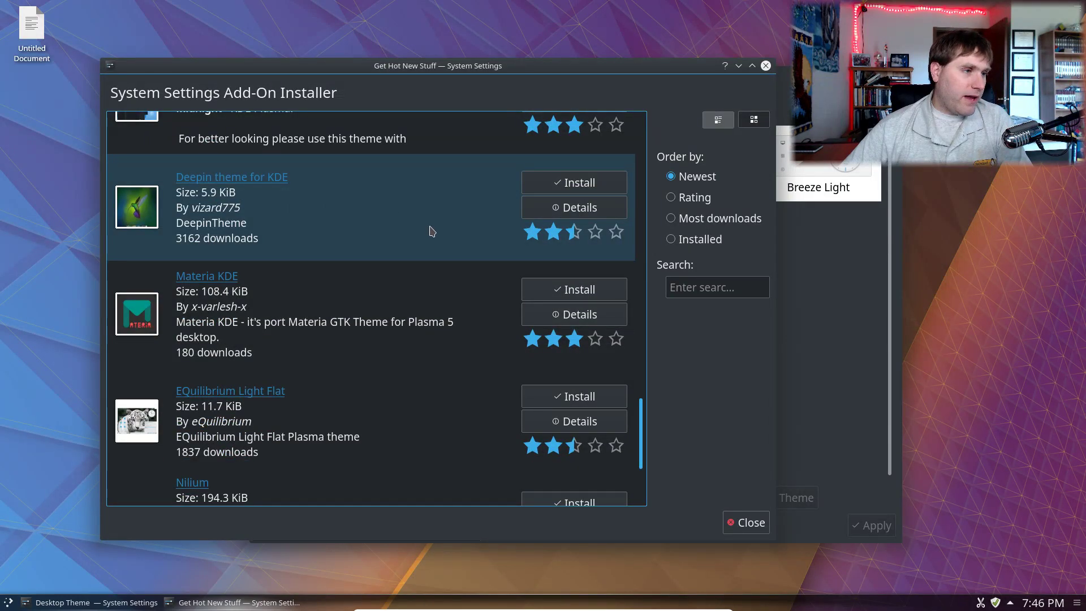
{"action": "scroll", "coordinate": [327, 378], "scroll_direction": "down", "scroll_amount": 14}
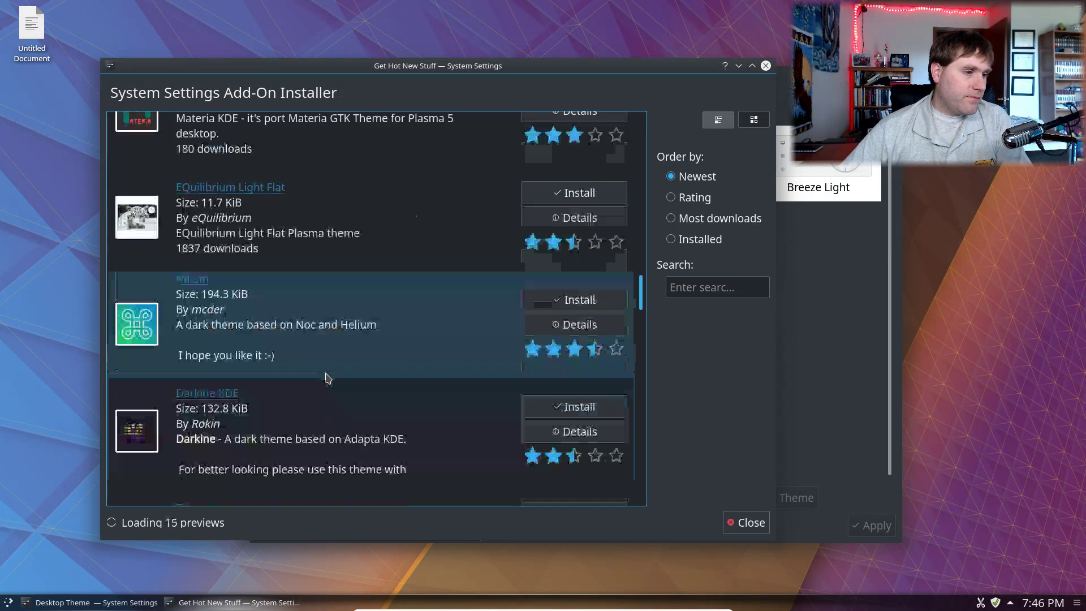
{"action": "scroll", "coordinate": [327, 378], "scroll_direction": "down", "scroll_amount": 6}
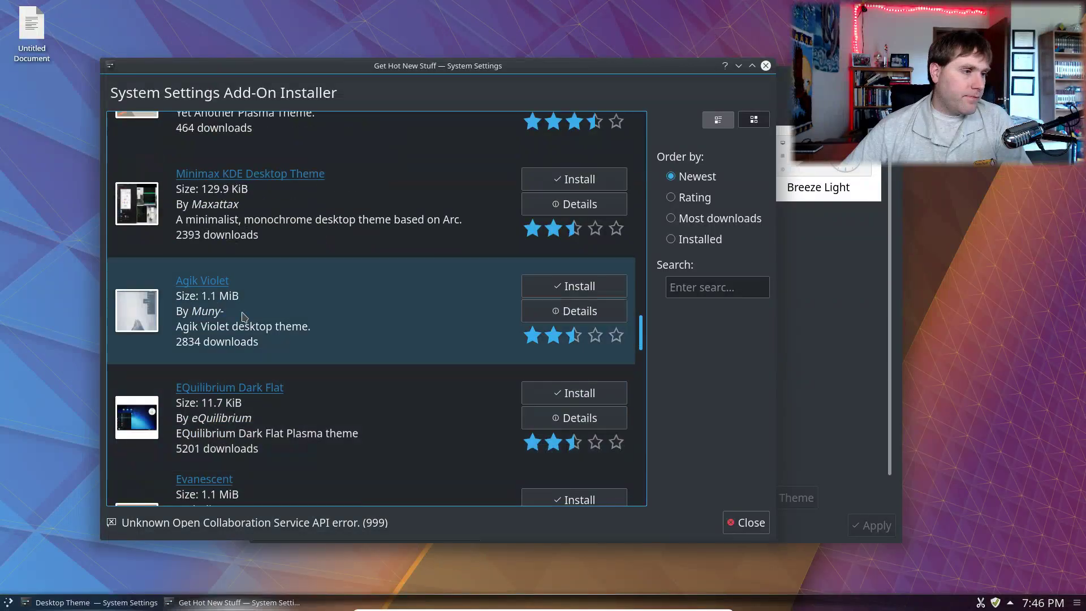
{"action": "left_click_drag", "start_coordinate": [575, 67], "coordinate": [623, 39]}
{"action": "scroll", "coordinate": [668, 201], "scroll_direction": "up", "scroll_amount": 15}
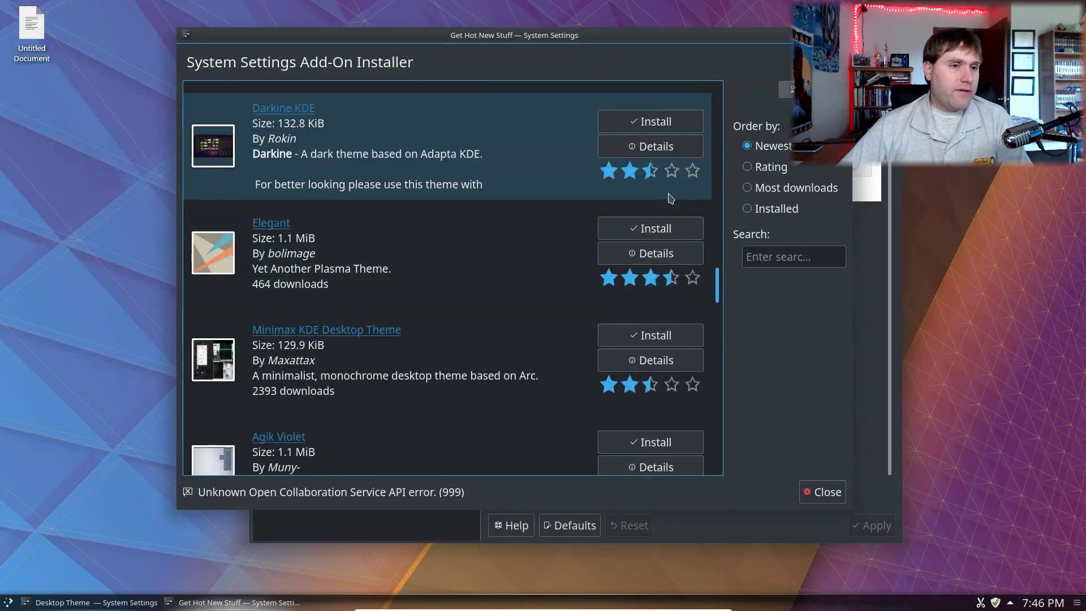
{"action": "scroll", "coordinate": [670, 197], "scroll_direction": "up", "scroll_amount": 15}
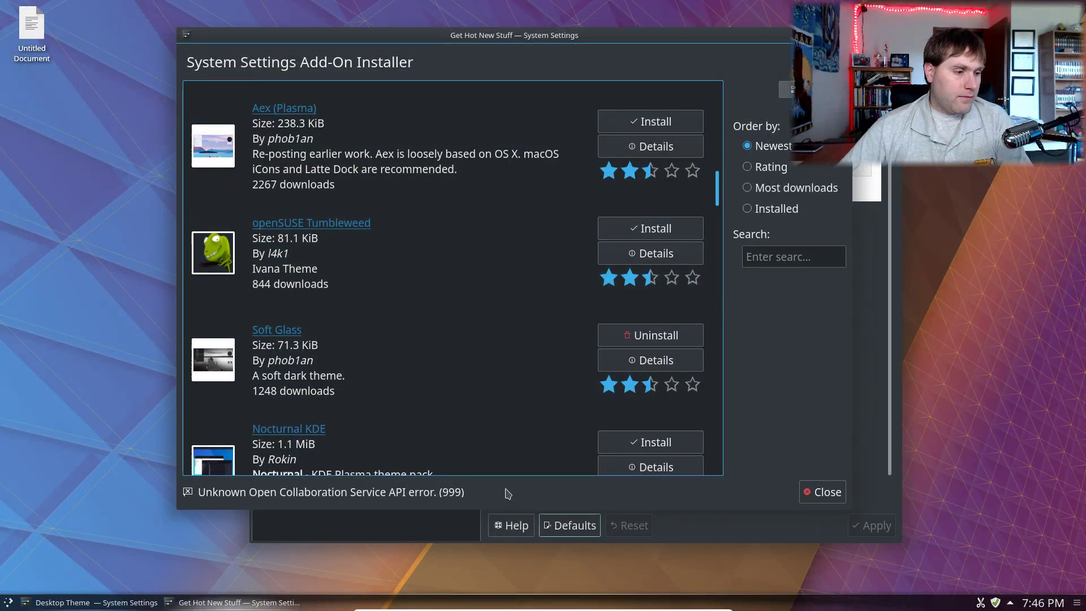
{"action": "left_click", "coordinate": [823, 491]}
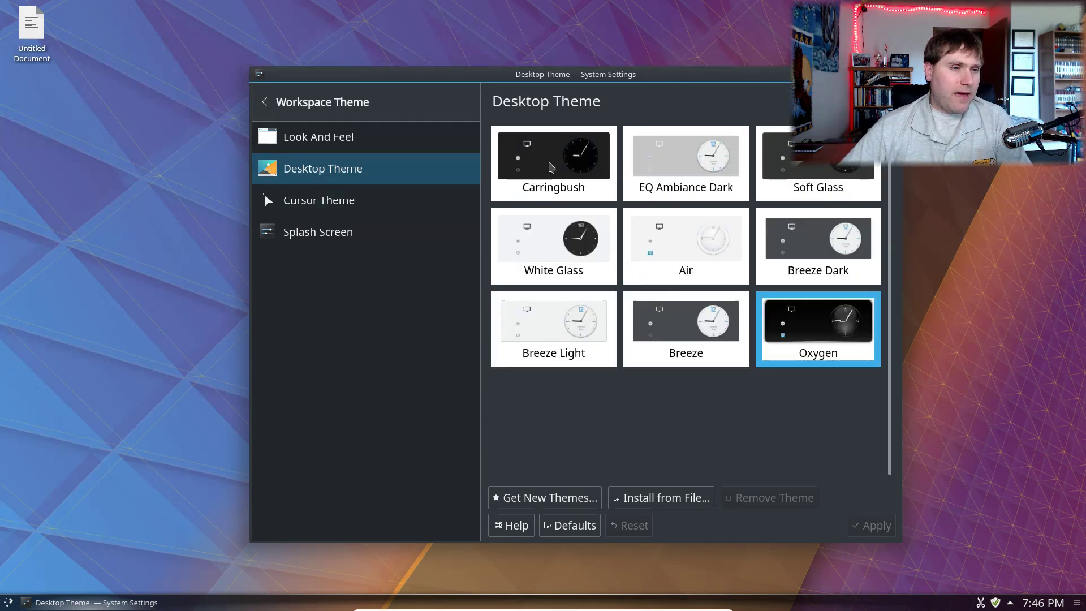
Apply the Air desktop theme, and switch to the White Glass theme
{"action": "left_click", "coordinate": [568, 154]}
{"action": "left_click", "coordinate": [689, 249]}
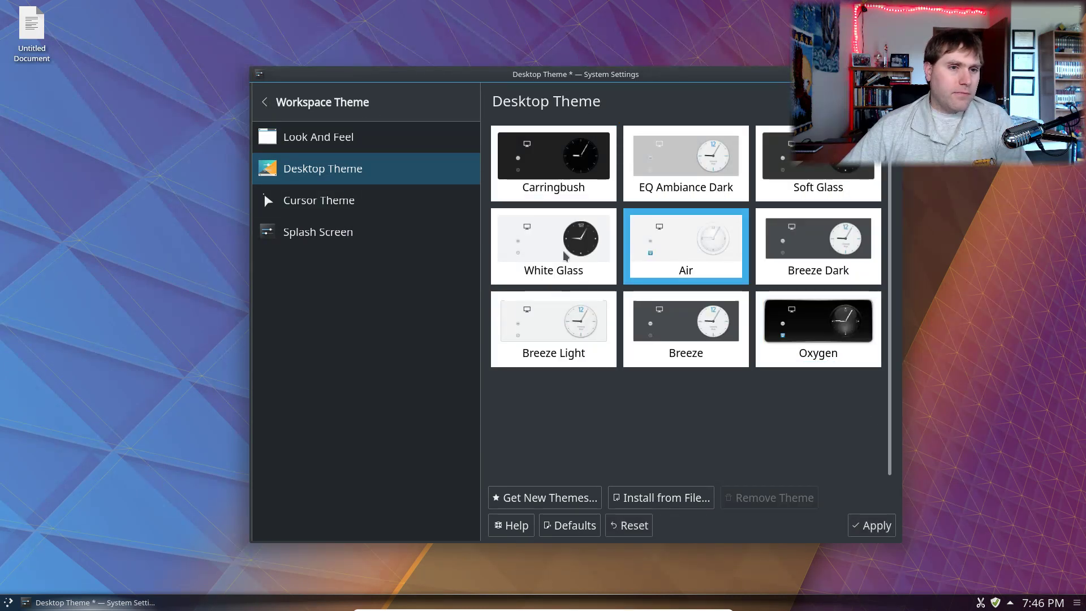
{"action": "left_click", "coordinate": [876, 525]}
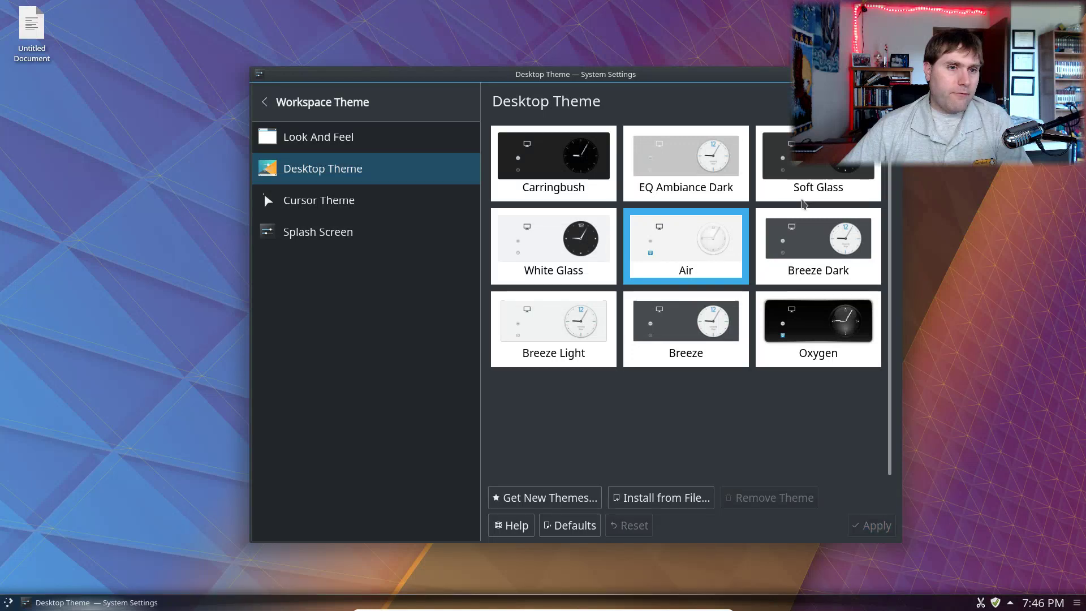
{"action": "left_click", "coordinate": [572, 251]}
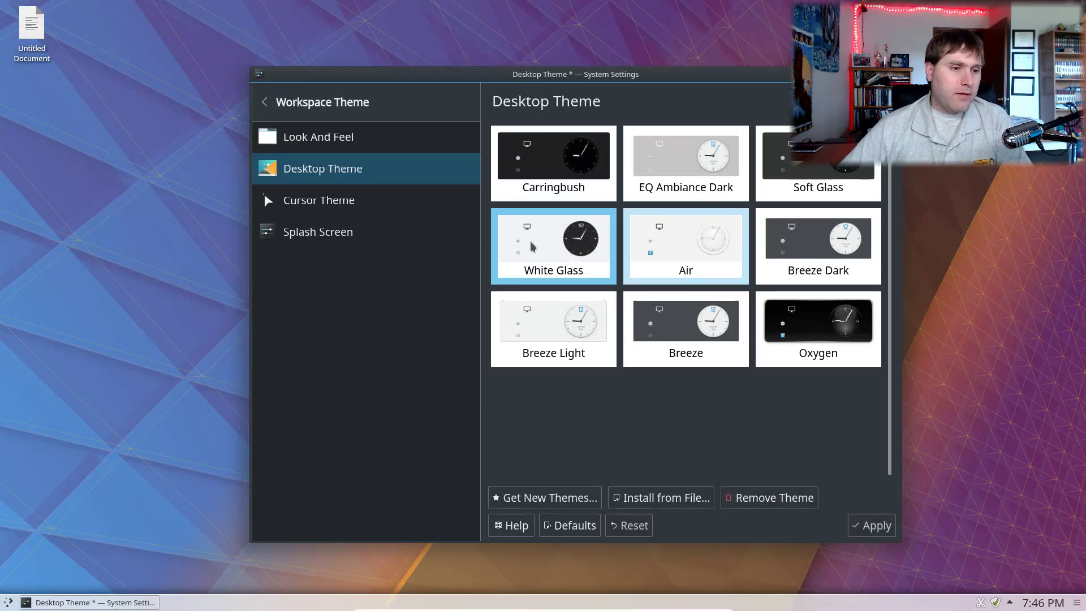
{"action": "left_click", "coordinate": [871, 525]}
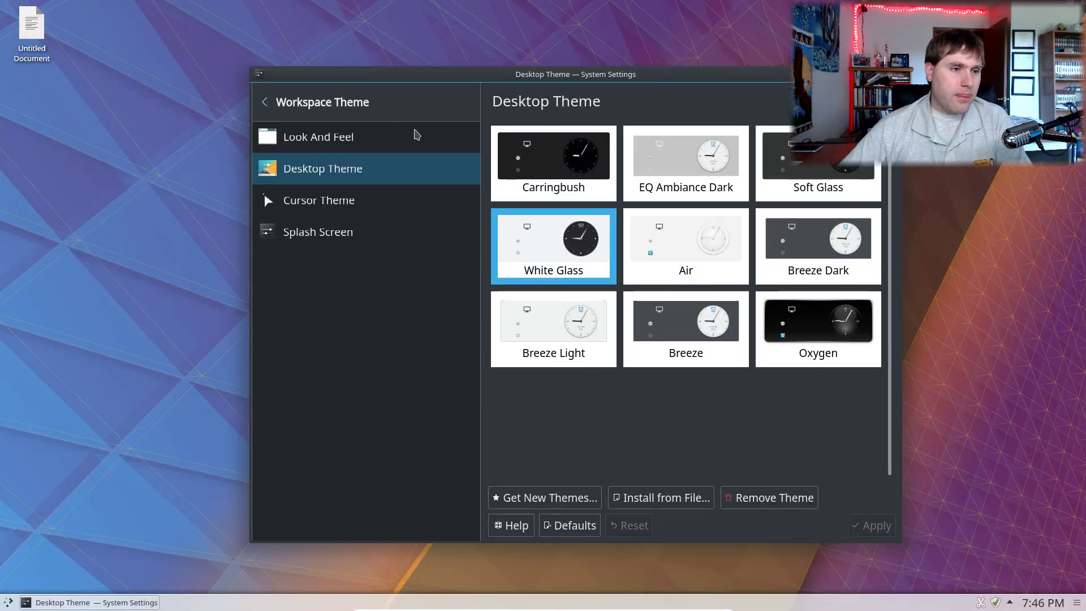
View the Look And Feel options without applying any, and apply the Breeze desktop theme
{"action": "left_click", "coordinate": [365, 146]}
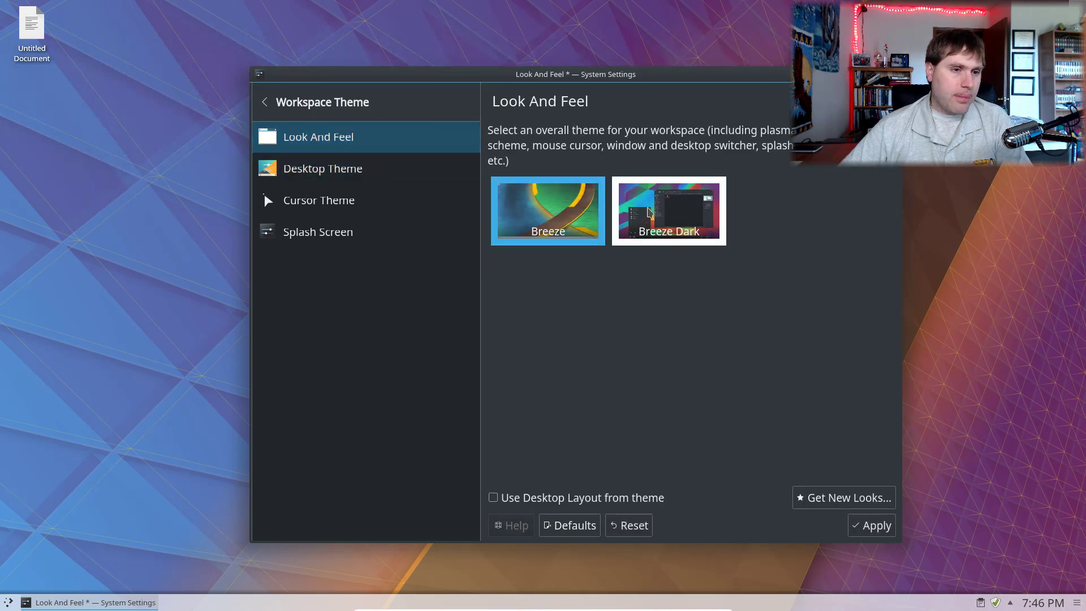
{"action": "left_click", "coordinate": [339, 169]}
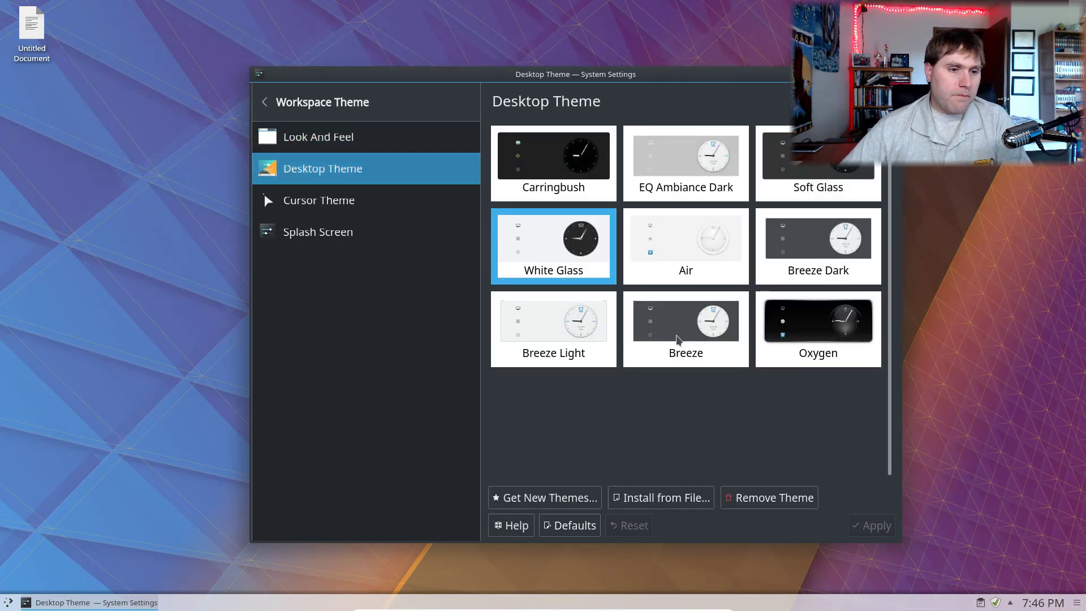
{"action": "left_click", "coordinate": [678, 340]}
{"action": "left_click", "coordinate": [873, 524]}
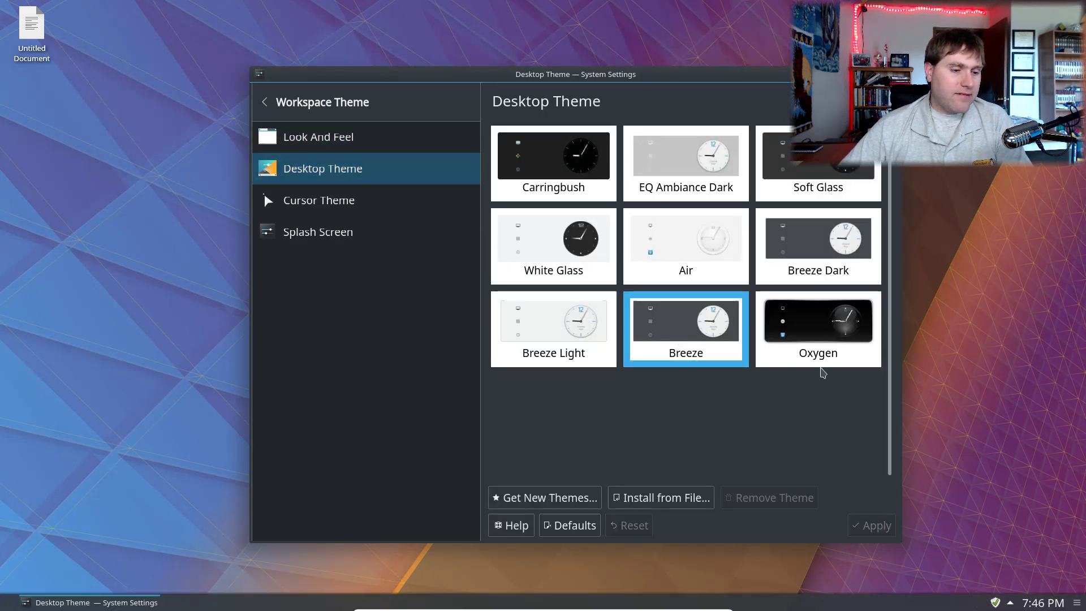
Reapply the White Glass desktop theme for comparison, and change the desktop theme to Air
{"action": "left_click", "coordinate": [566, 251]}
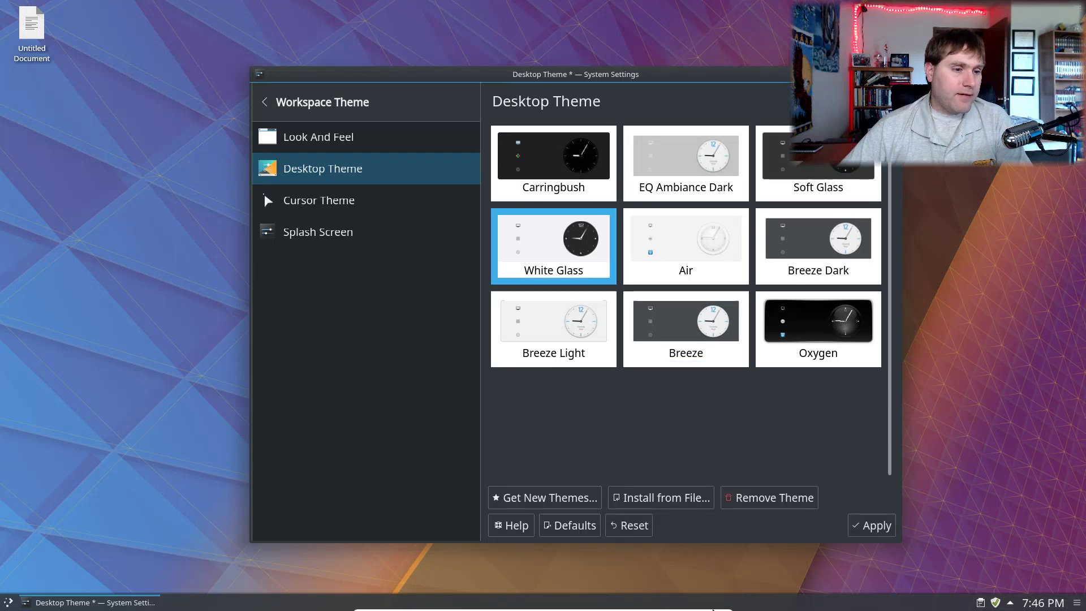
{"action": "left_click", "coordinate": [881, 524]}
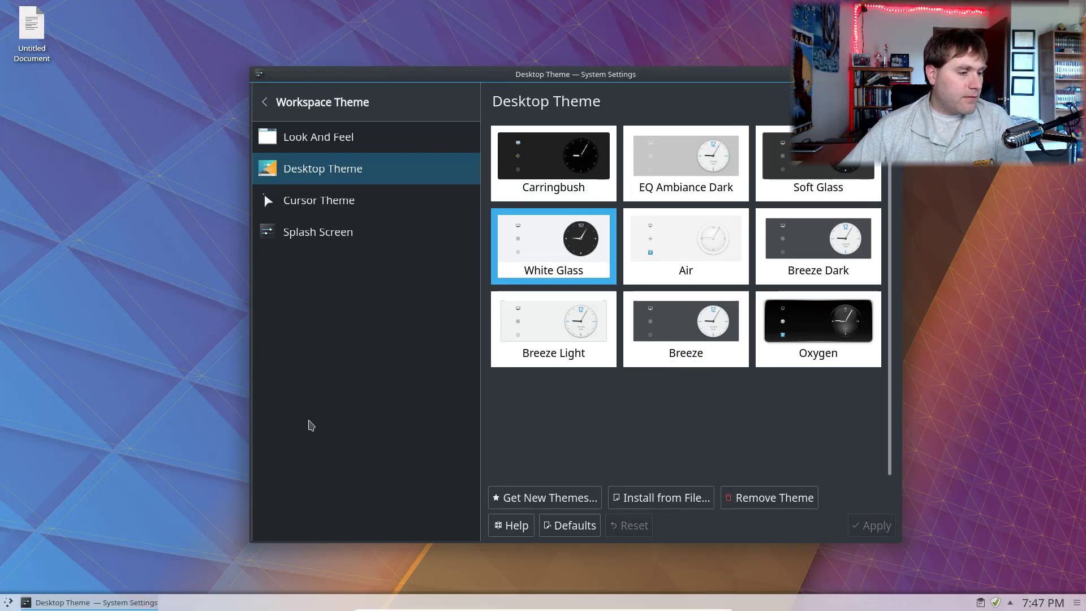
{"action": "left_click", "coordinate": [764, 243]}
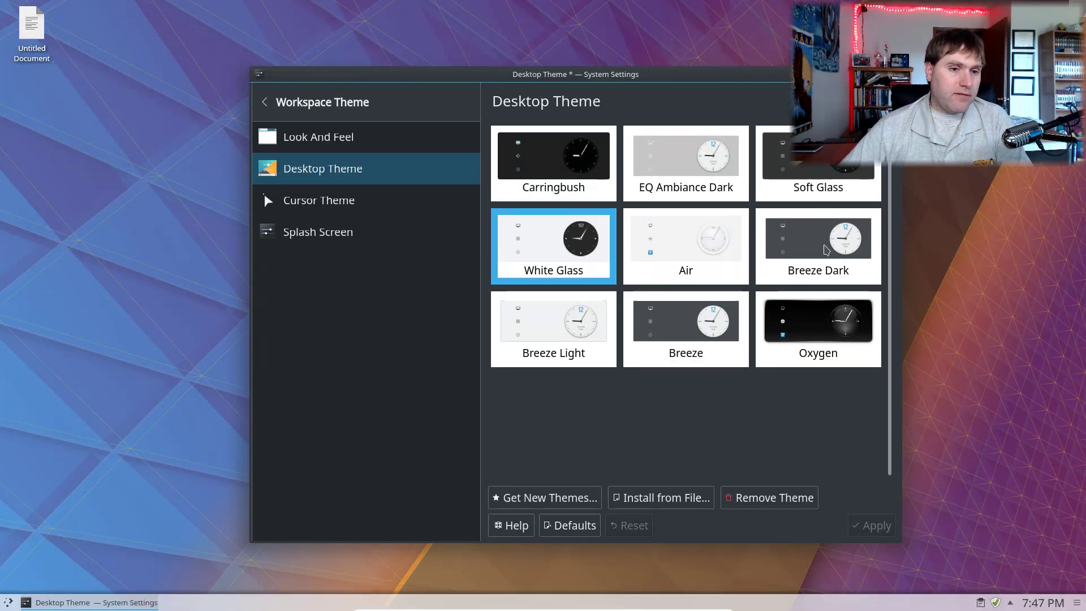
{"action": "left_click", "coordinate": [737, 243]}
{"action": "left_click", "coordinate": [863, 520]}
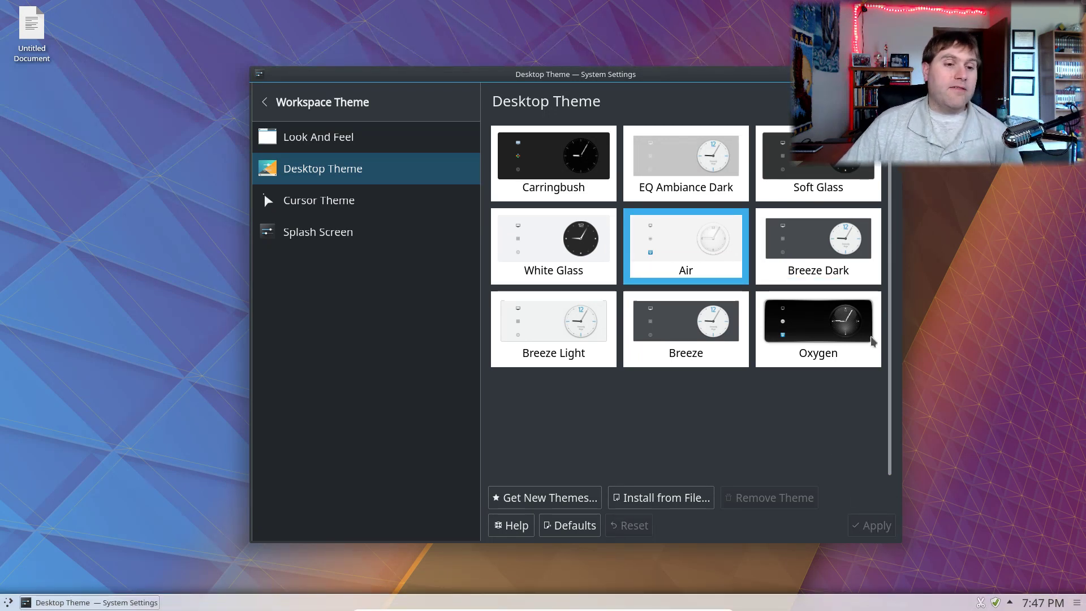
Apply the Soft Glass desktop theme, and reposition the System Settings window on the desktop
{"action": "left_click", "coordinate": [820, 186]}
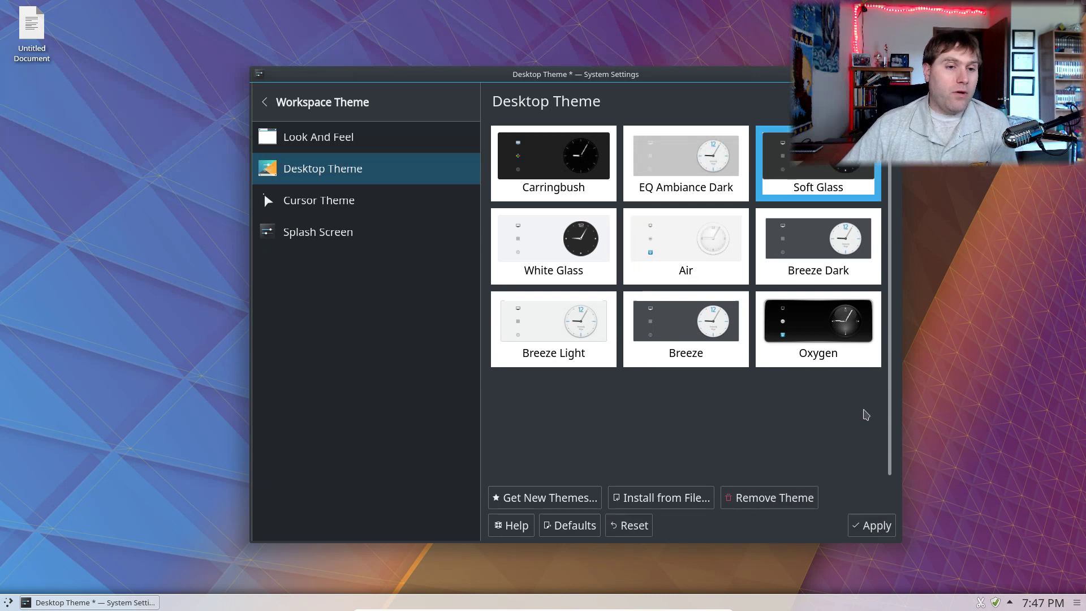
{"action": "left_click", "coordinate": [881, 524]}
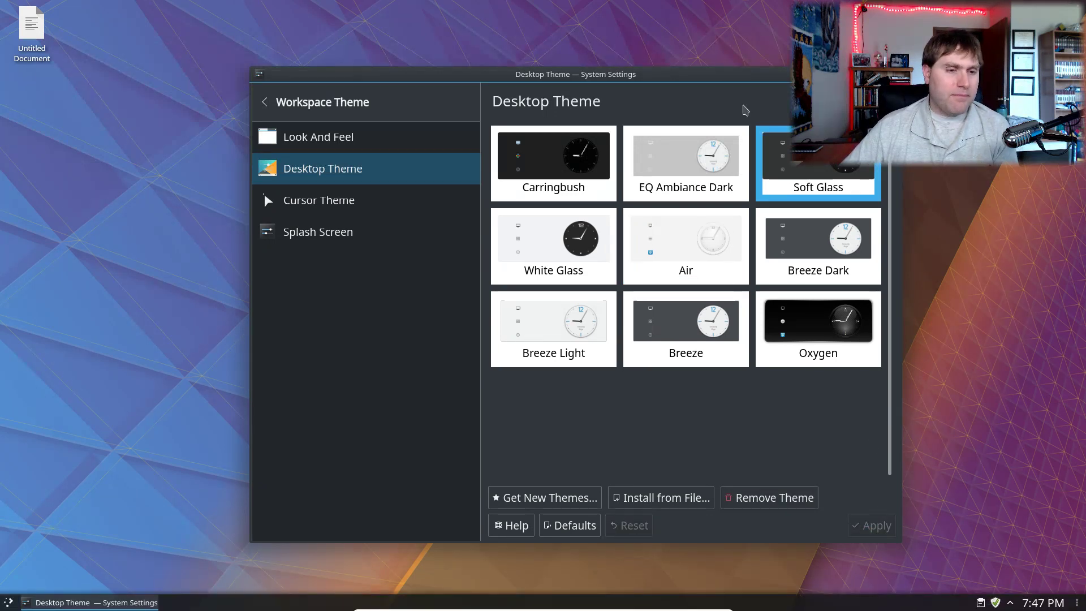
{"action": "left_click_drag", "start_coordinate": [720, 75], "coordinate": [669, 37]}
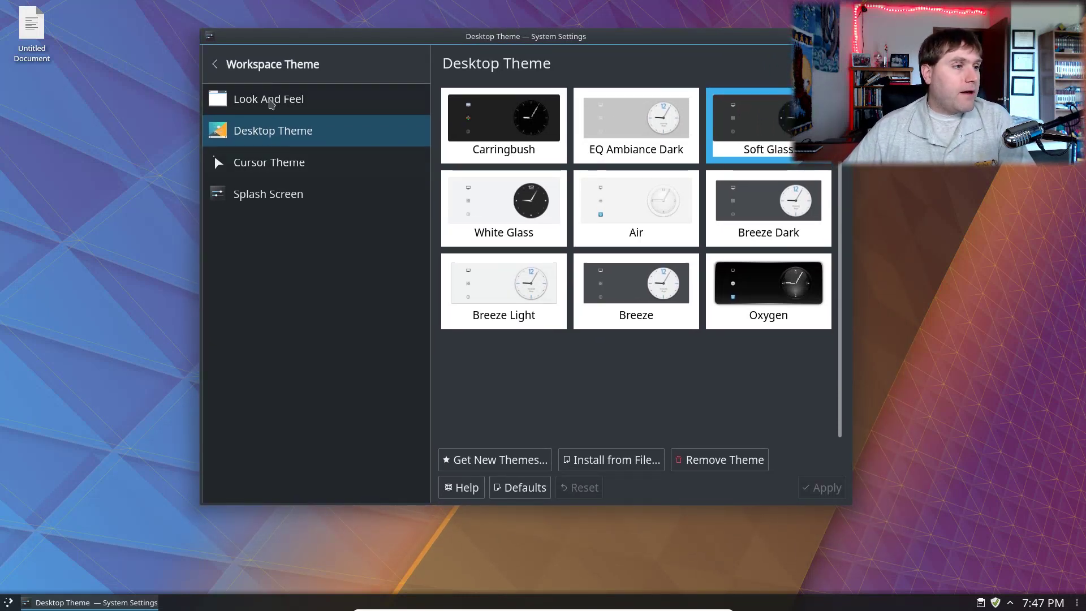
Look through the Colors, Icons and Application Style settings, including the available widget styles, and close System Settings
{"action": "left_click", "coordinate": [239, 74]}
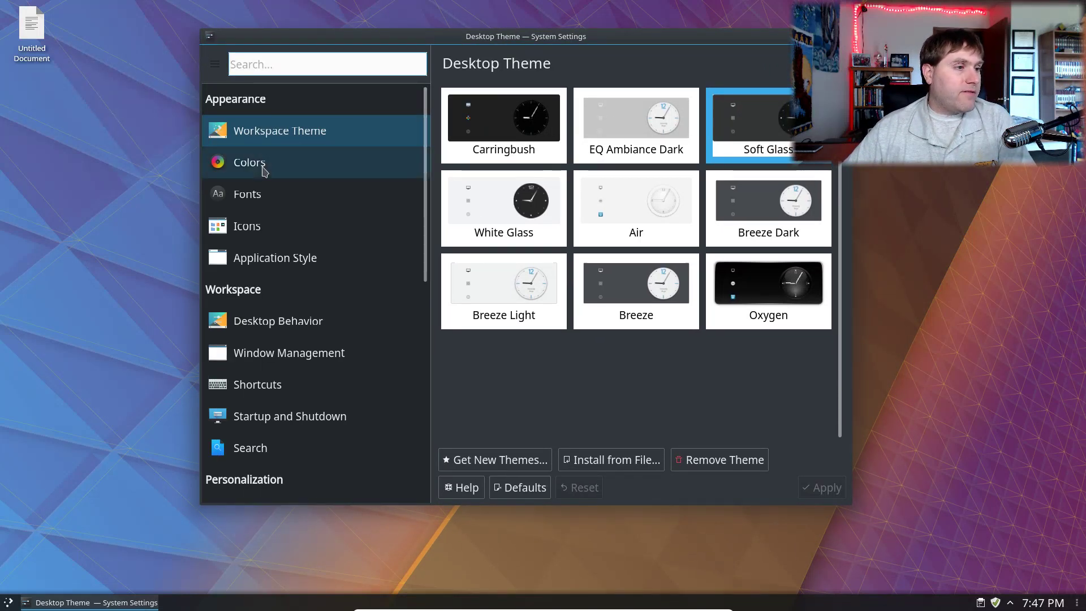
{"action": "left_click", "coordinate": [293, 162]}
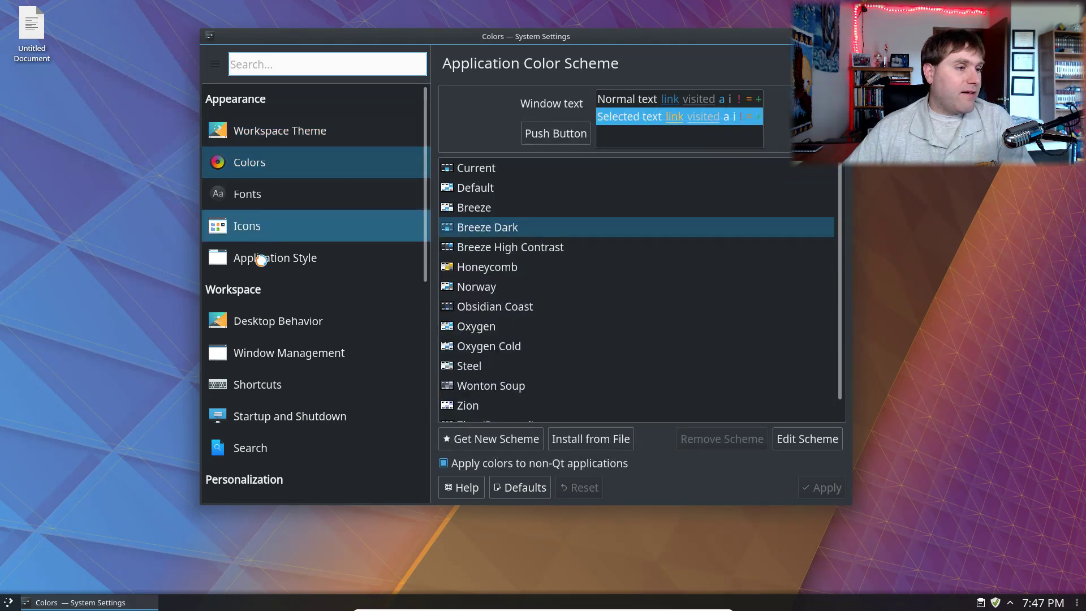
{"action": "left_click", "coordinate": [263, 229]}
{"action": "left_click", "coordinate": [237, 70]}
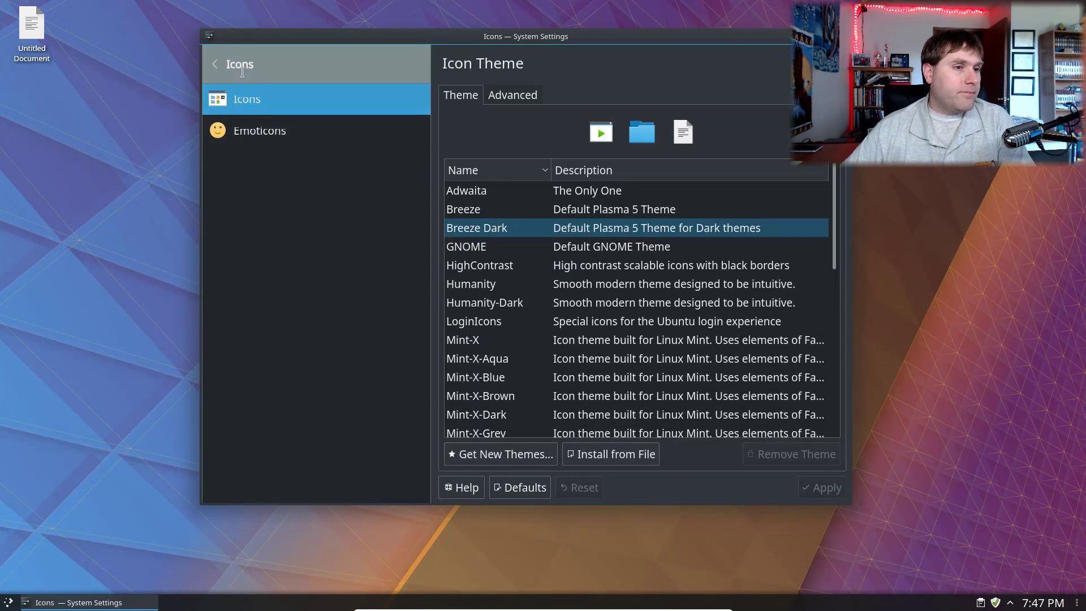
{"action": "left_click", "coordinate": [257, 260]}
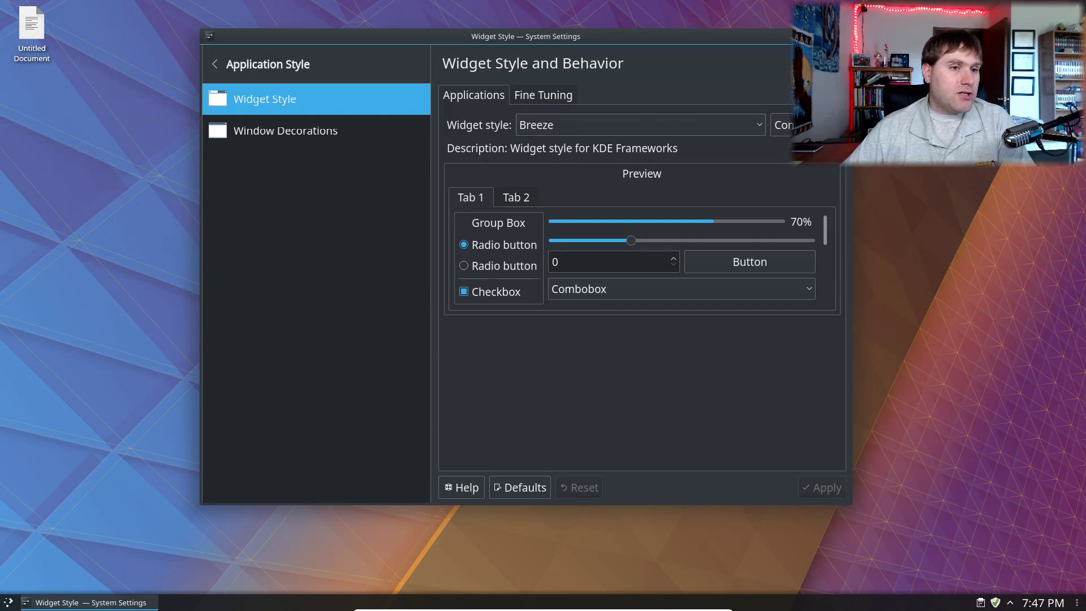
{"action": "left_click", "coordinate": [587, 125]}
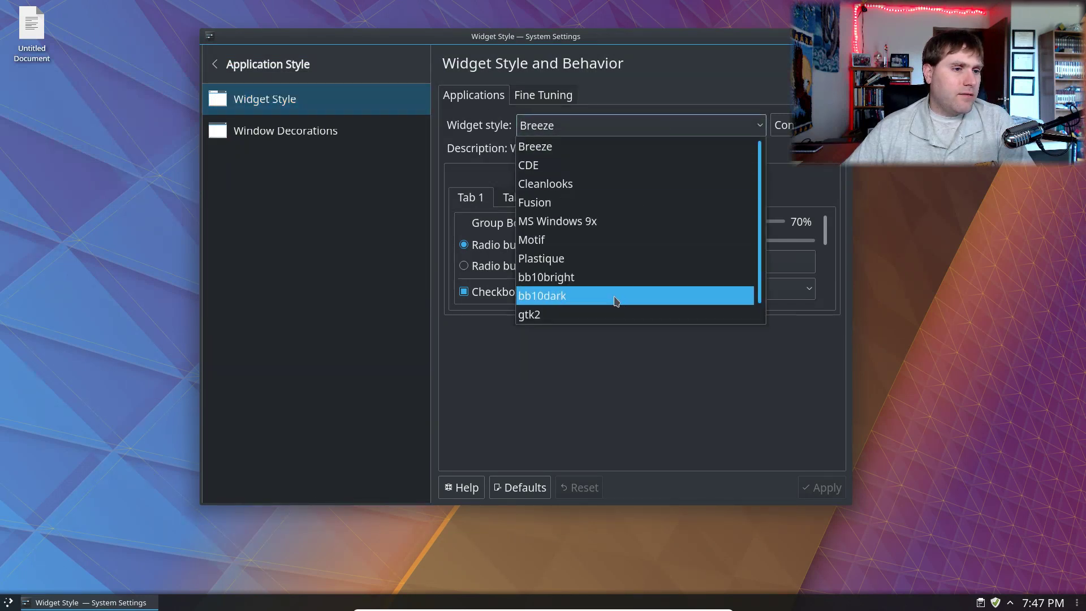
{"action": "left_click", "coordinate": [697, 395]}
{"action": "left_click", "coordinate": [236, 66]}
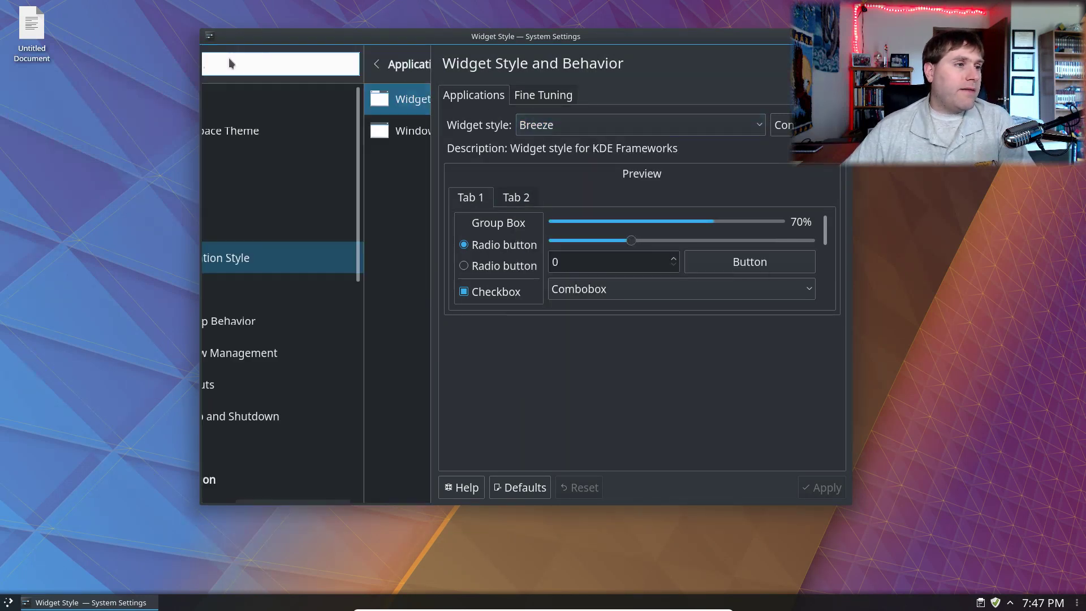
{"action": "mouse_move", "coordinate": [283, 130]}
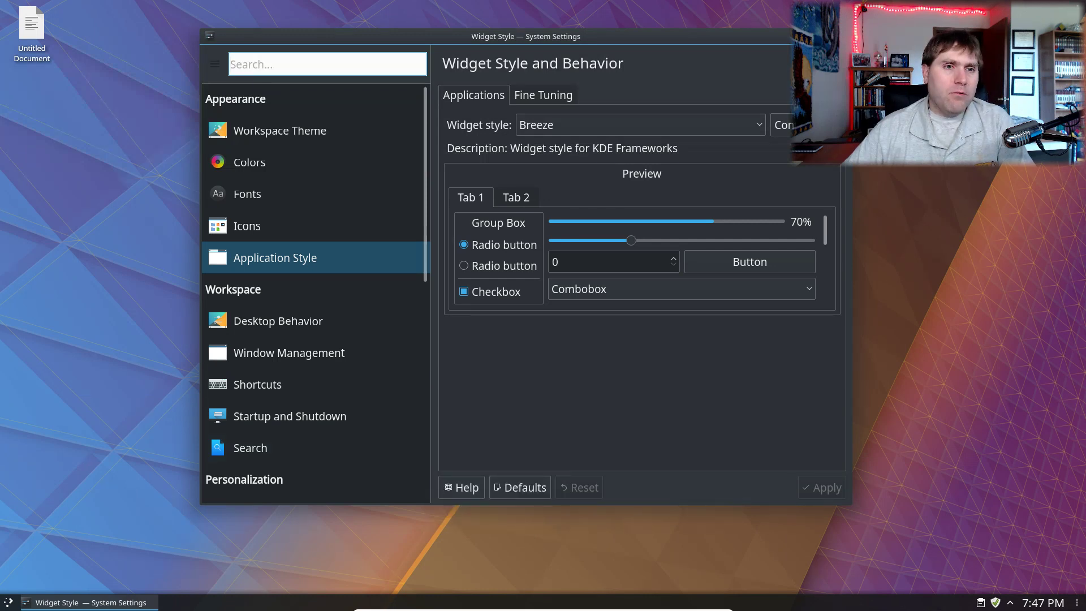
{"action": "left_click", "coordinate": [843, 36]}
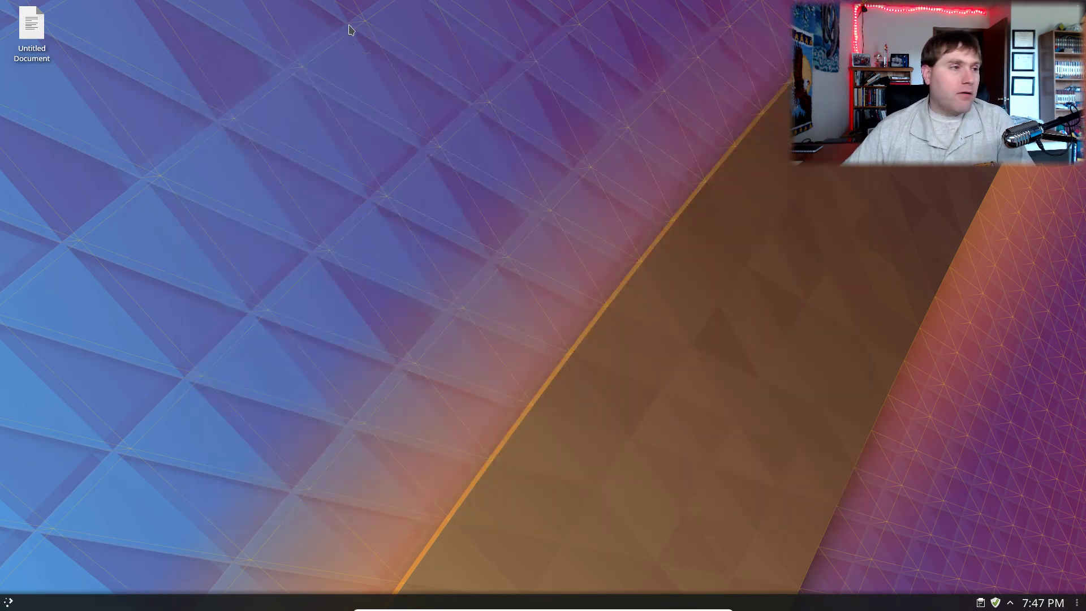
View the list of widgets available for the desktop, and close it without adding any
{"action": "right_click", "coordinate": [920, 85]}
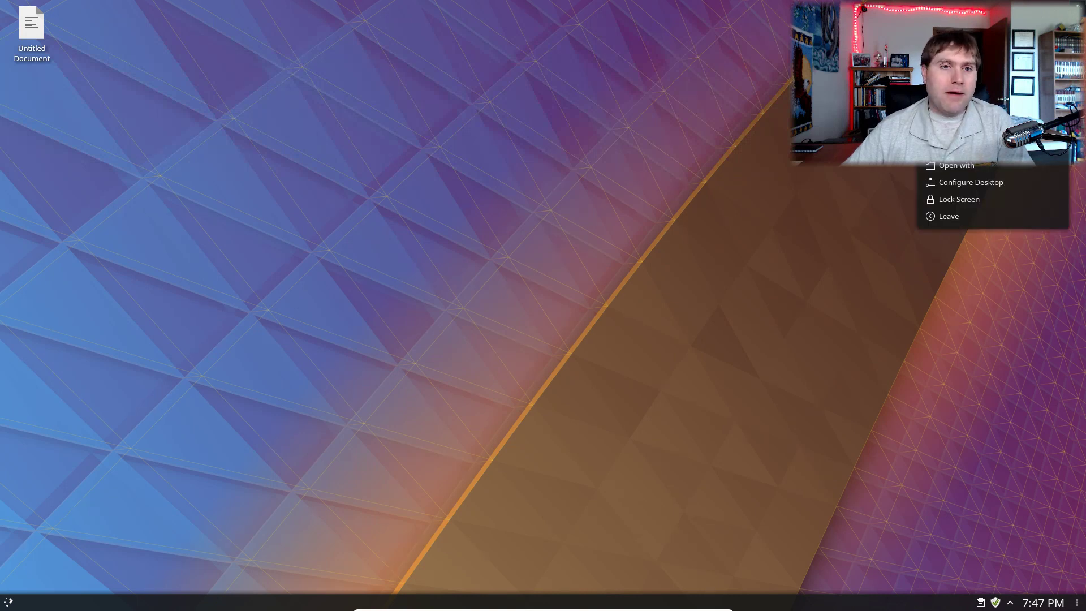
{"action": "left_click", "coordinate": [962, 99]}
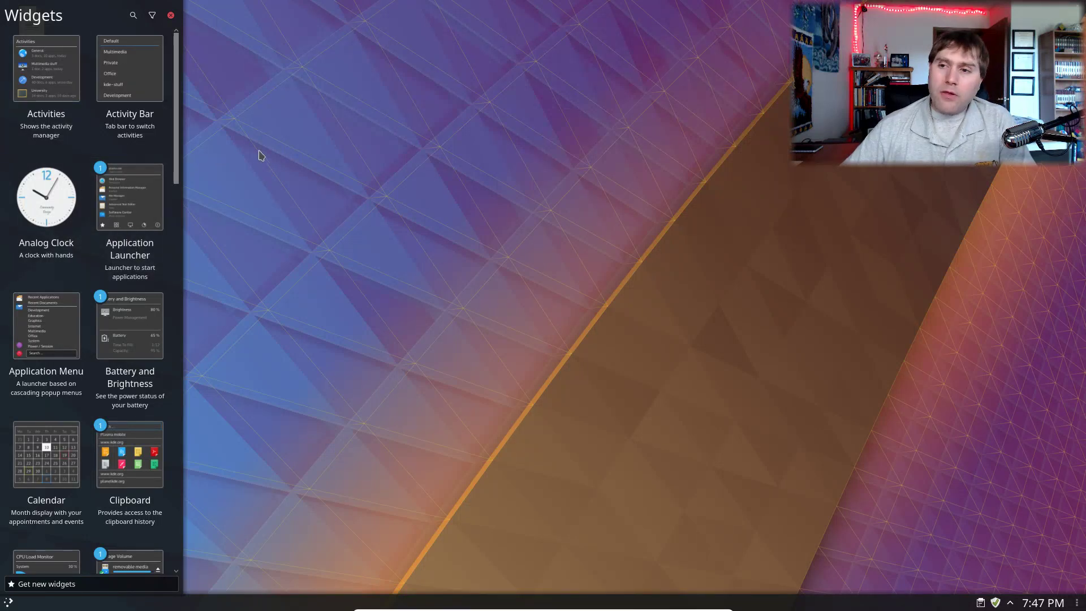
{"action": "key", "text": "Escape"}
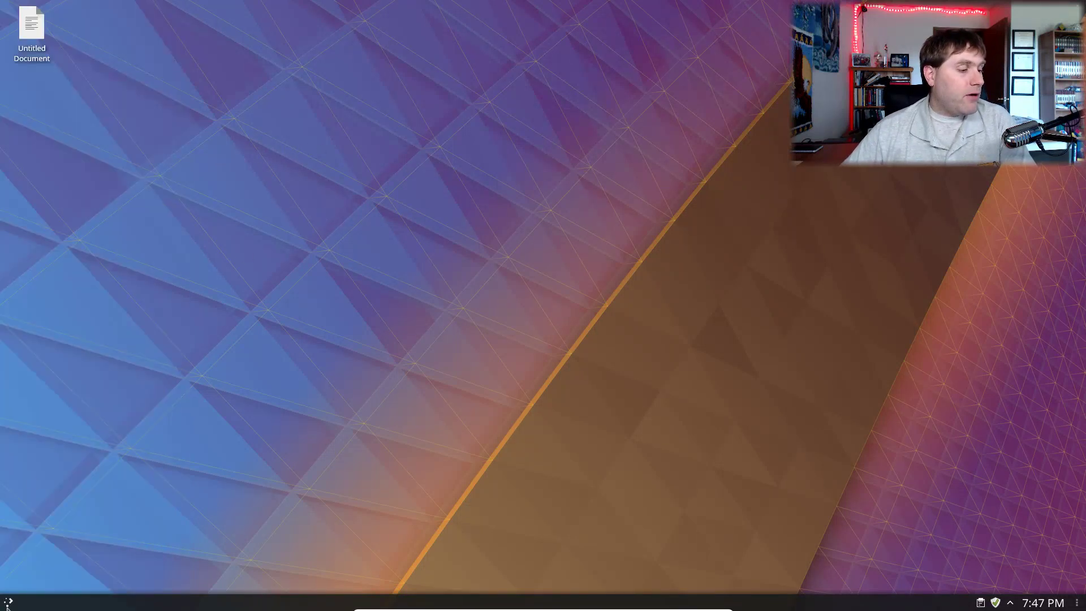
View the alternative widgets for the application launcher, and cancel without switching
{"action": "right_click", "coordinate": [7, 605]}
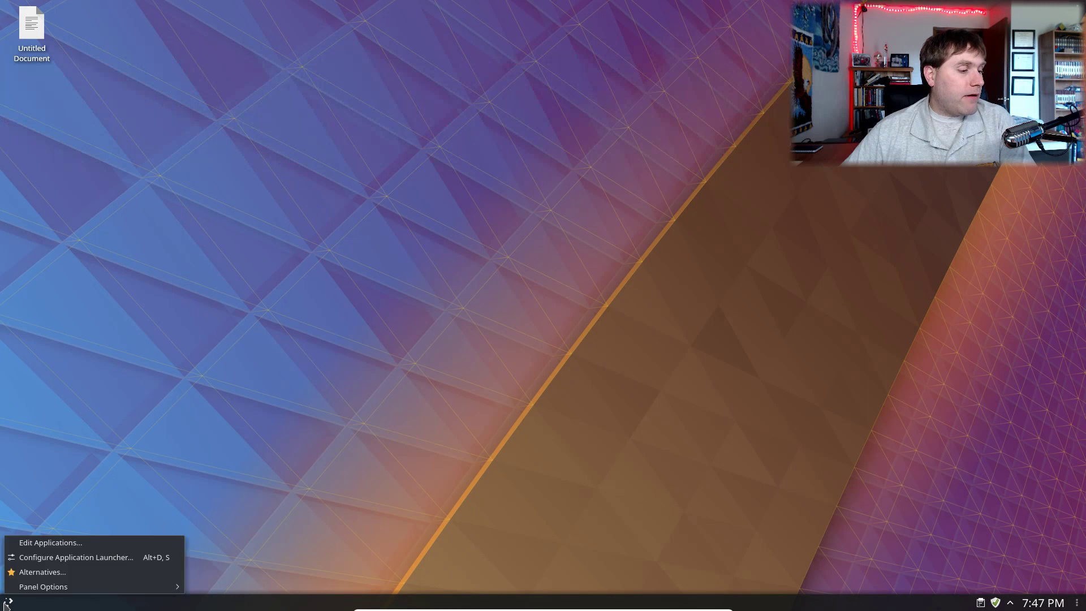
{"action": "left_click", "coordinate": [31, 572]}
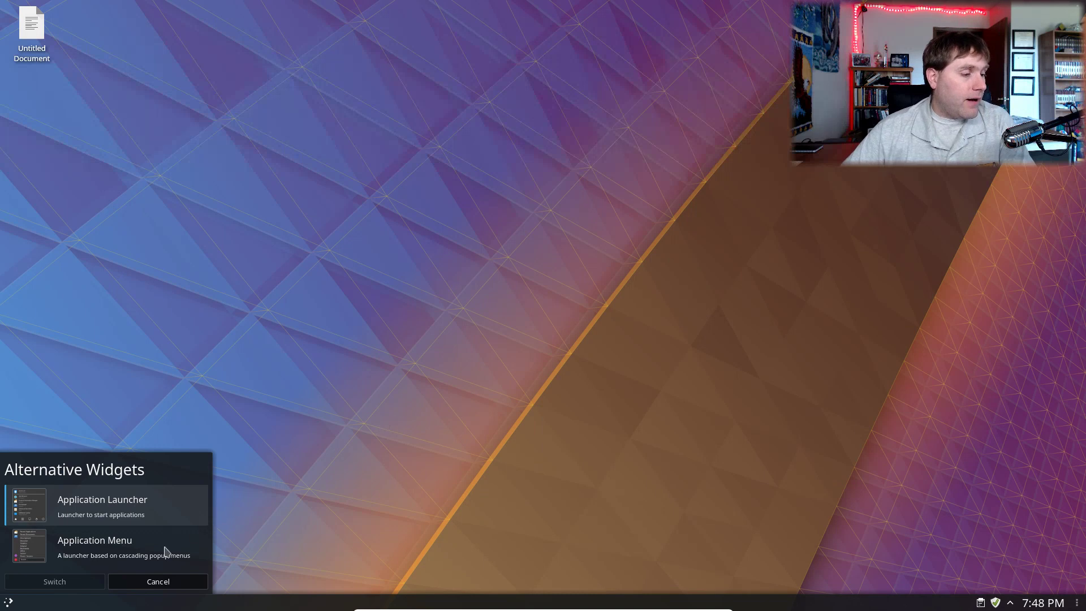
{"action": "left_click", "coordinate": [165, 581]}
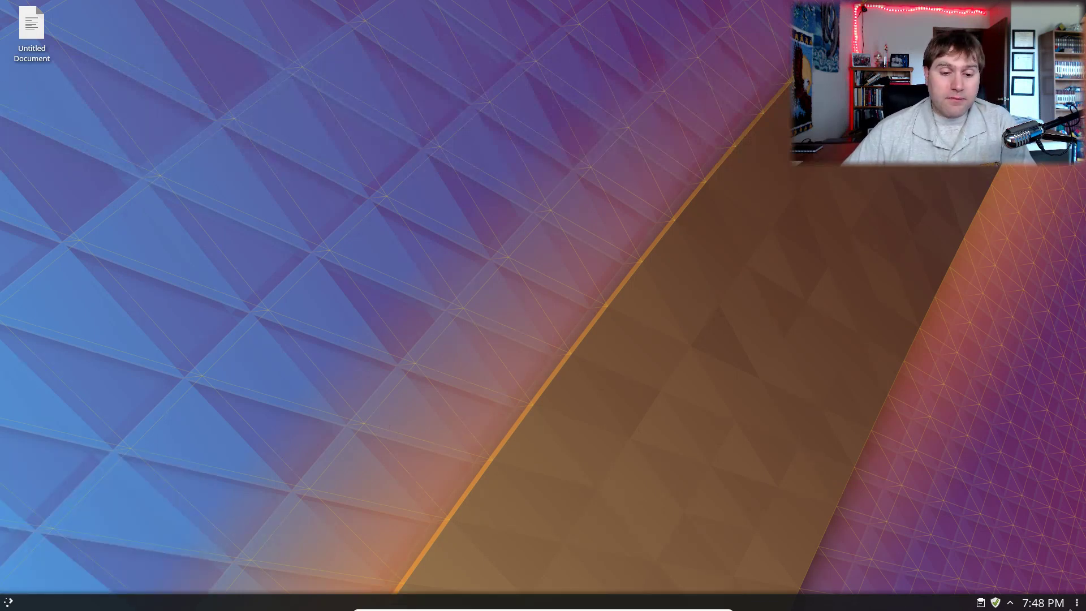
Look through the launcher's Applications, Computer, History and Favorites sections, and briefly open System Settings from the favorites
{"action": "left_click", "coordinate": [8, 602]}
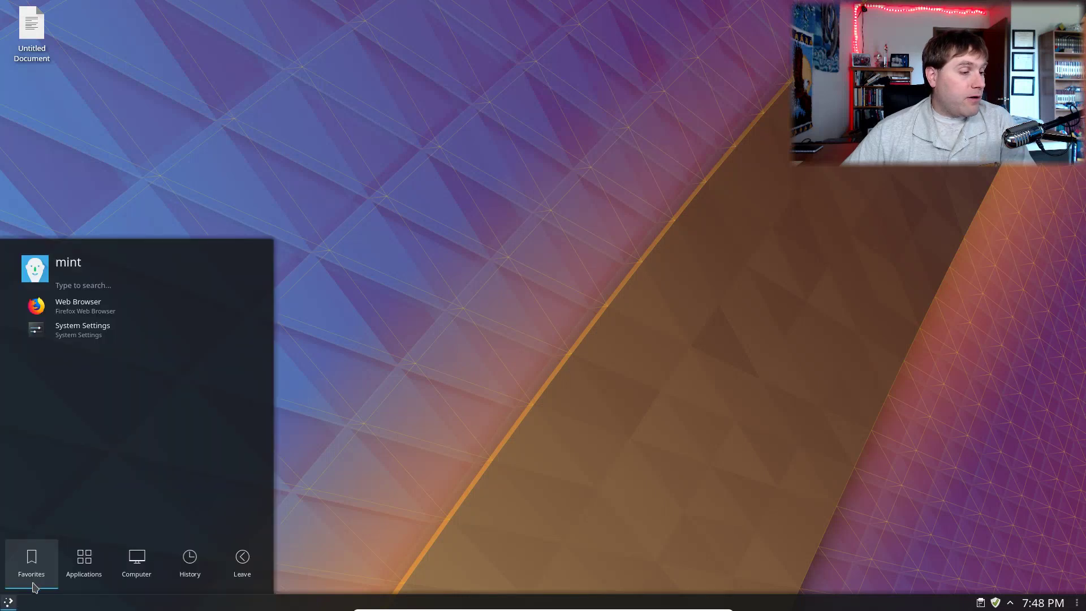
{"action": "left_click", "coordinate": [92, 573]}
{"action": "left_click", "coordinate": [141, 568]}
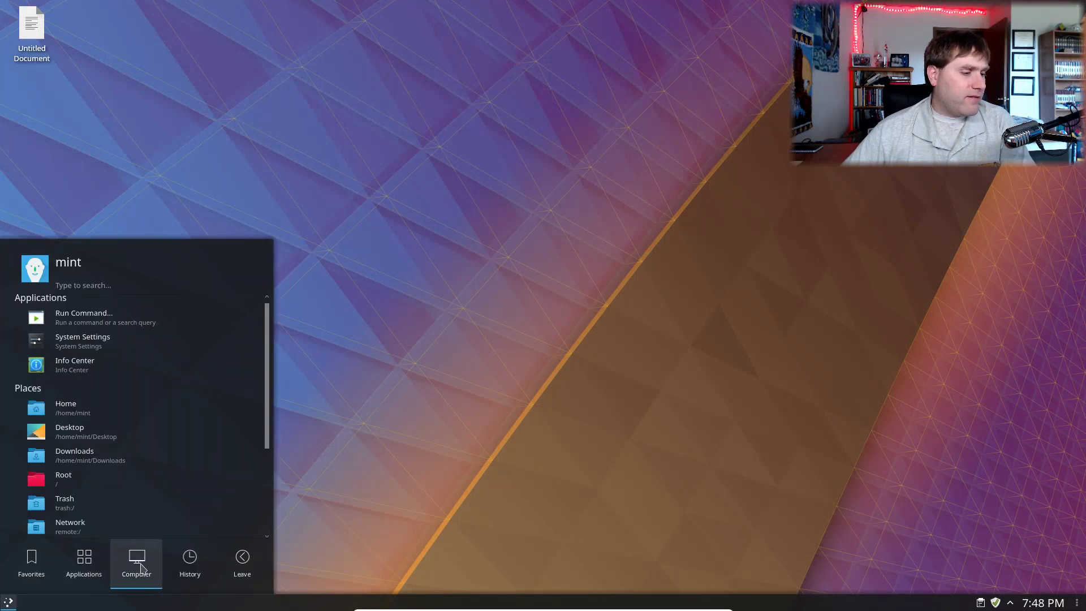
{"action": "left_click", "coordinate": [194, 574]}
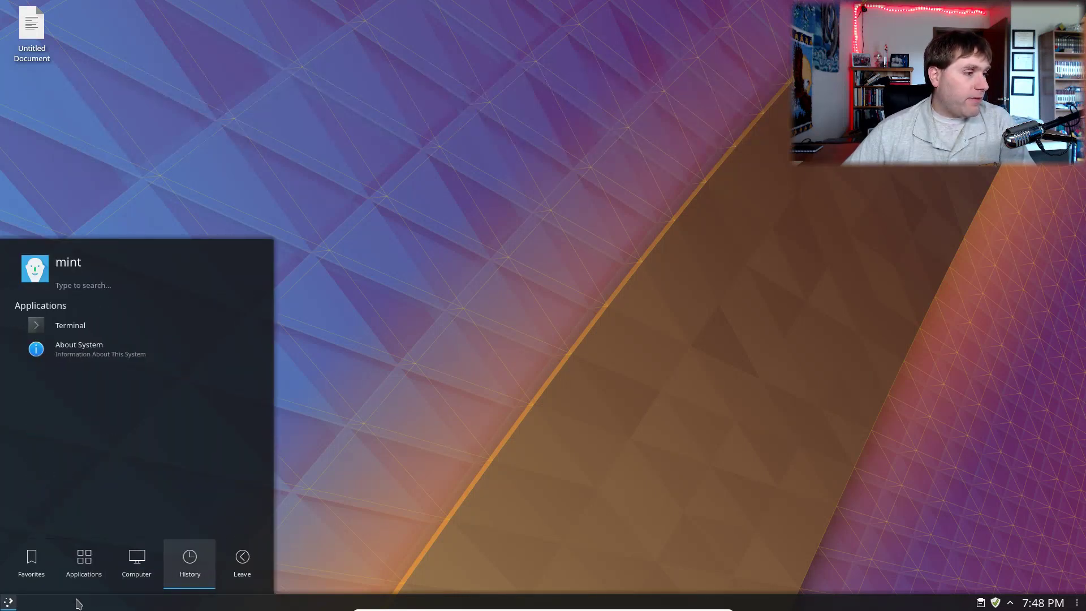
{"action": "left_click", "coordinate": [34, 560]}
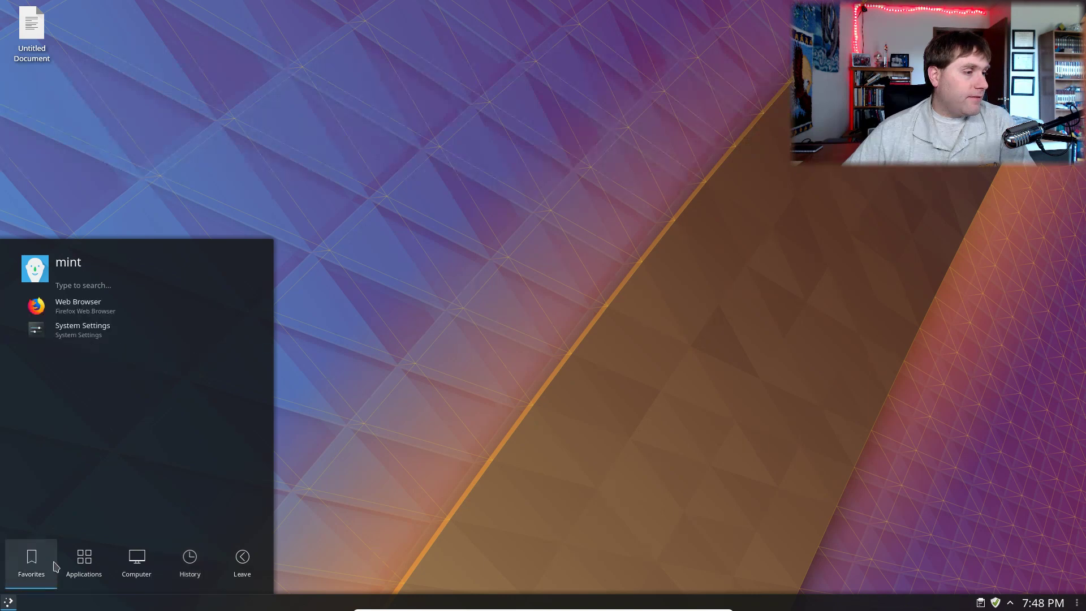
{"action": "left_click", "coordinate": [66, 333]}
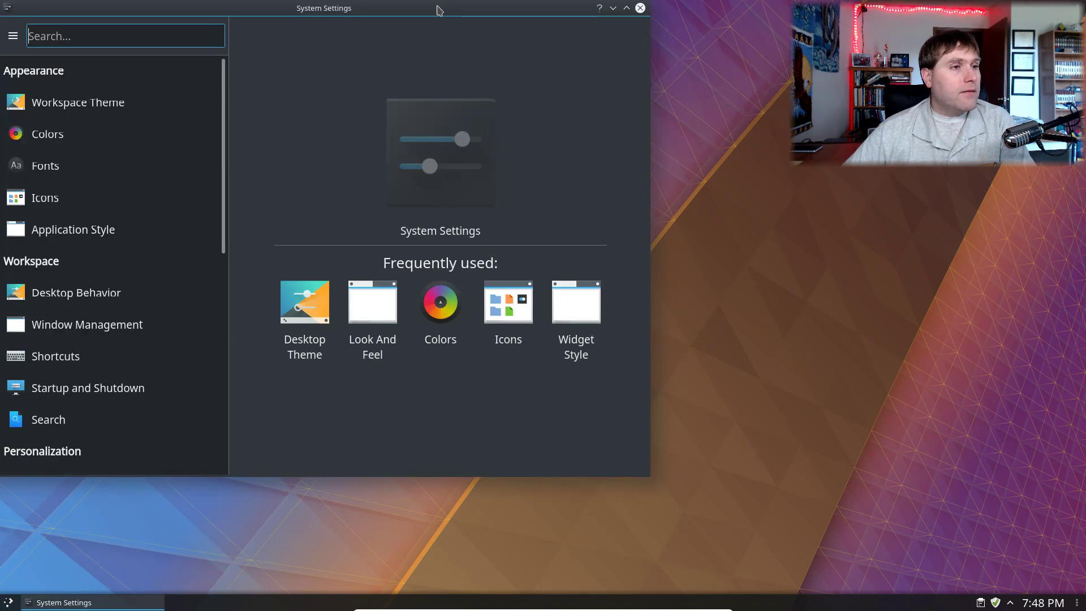
{"action": "left_click_drag", "start_coordinate": [438, 8], "coordinate": [607, 64]}
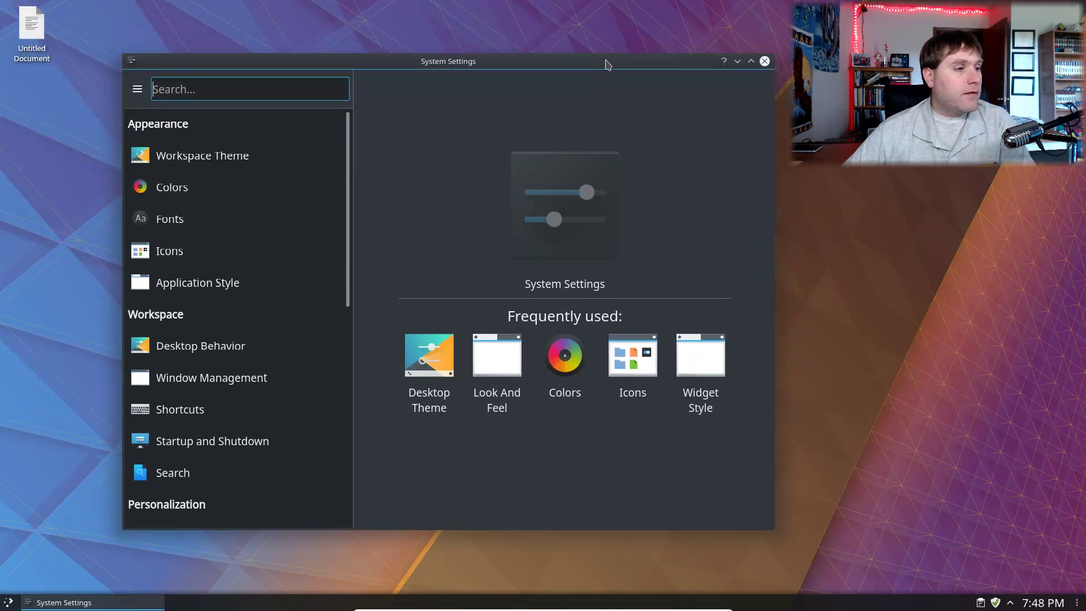
{"action": "left_click", "coordinate": [765, 62]}
Open the Home folder from the application launcher, and view the file manager's About information
{"action": "left_click", "coordinate": [8, 602]}
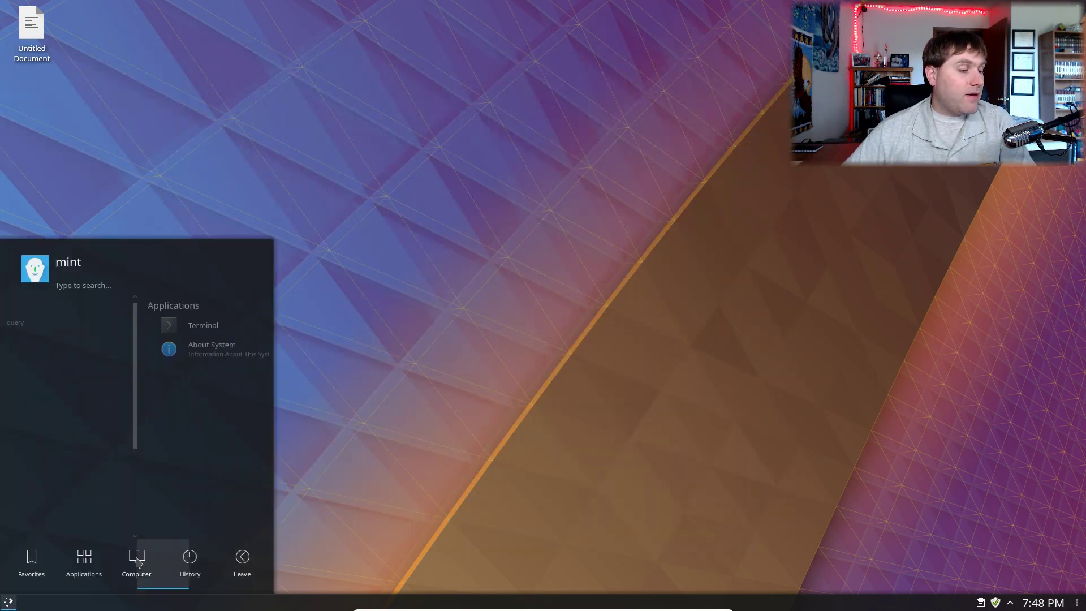
{"action": "mouse_move", "coordinate": [137, 563]}
{"action": "left_click", "coordinate": [67, 360]}
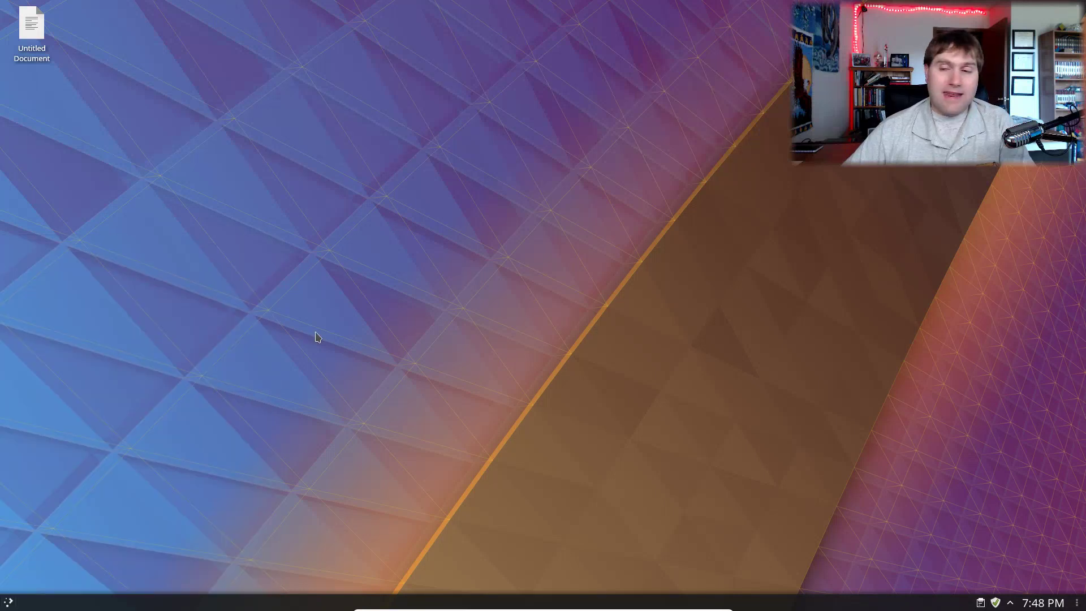
{"action": "left_click_drag", "start_coordinate": [264, 8], "coordinate": [478, 101]}
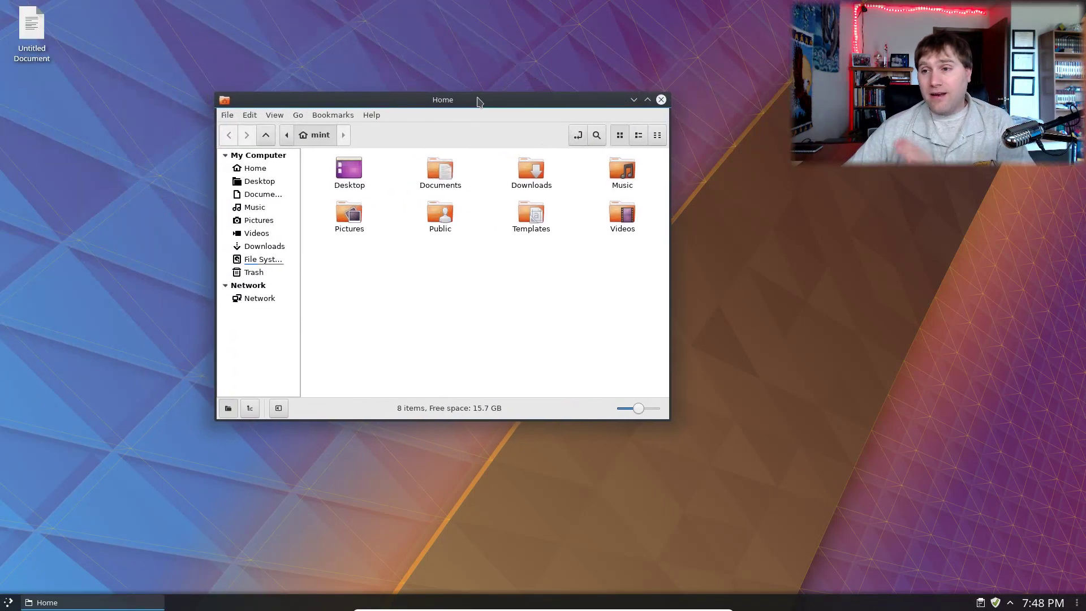
{"action": "left_click", "coordinate": [373, 116]}
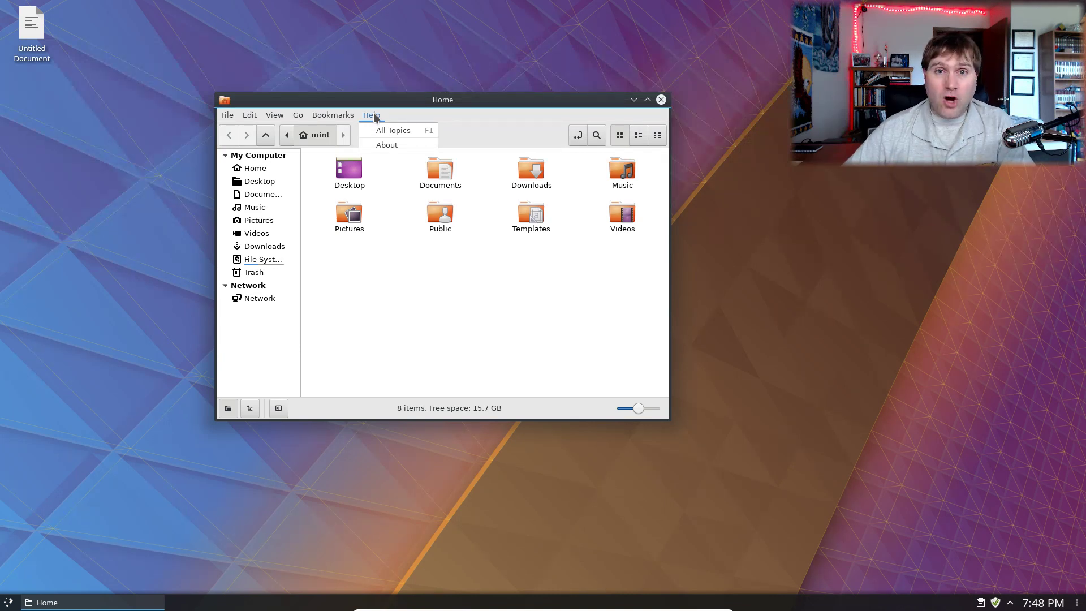
{"action": "left_click", "coordinate": [381, 144]}
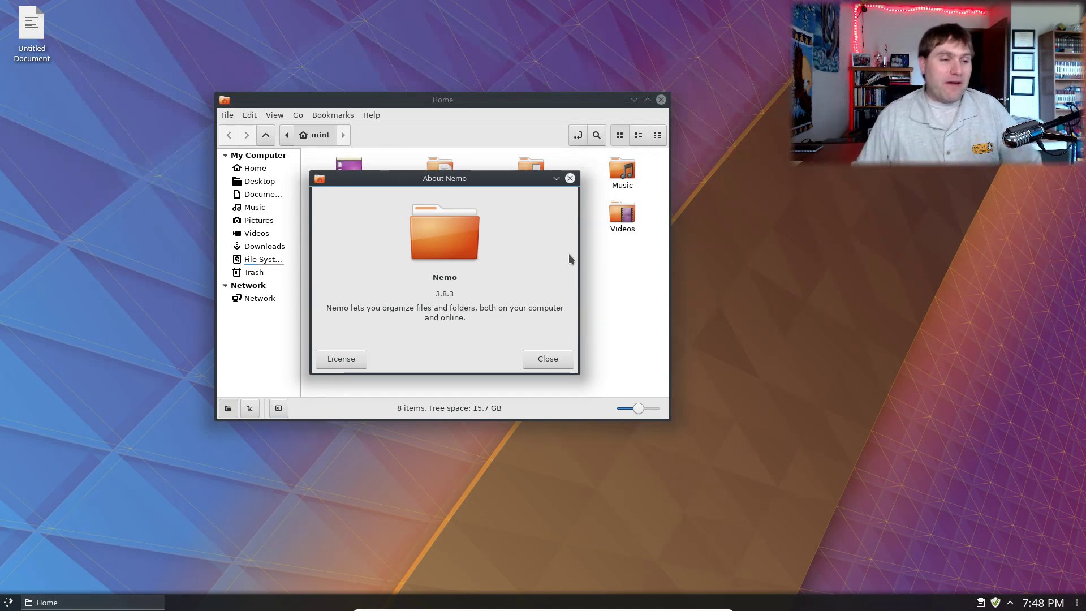
{"action": "left_click", "coordinate": [571, 178]}
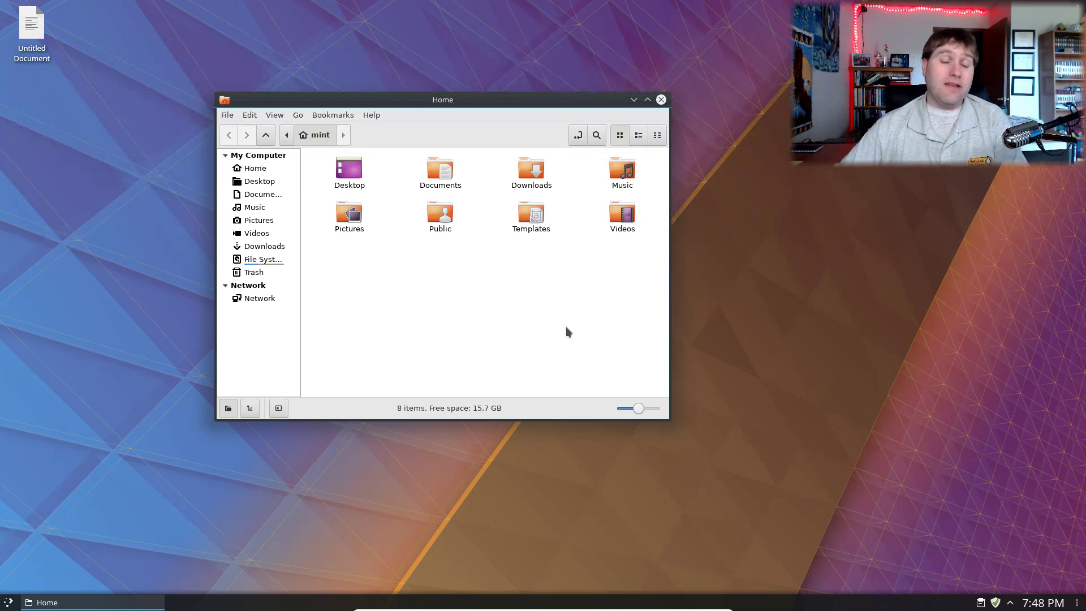
Check the Templates and Public folders in the Home folder, and close the file manager
{"action": "left_click", "coordinate": [540, 218]}
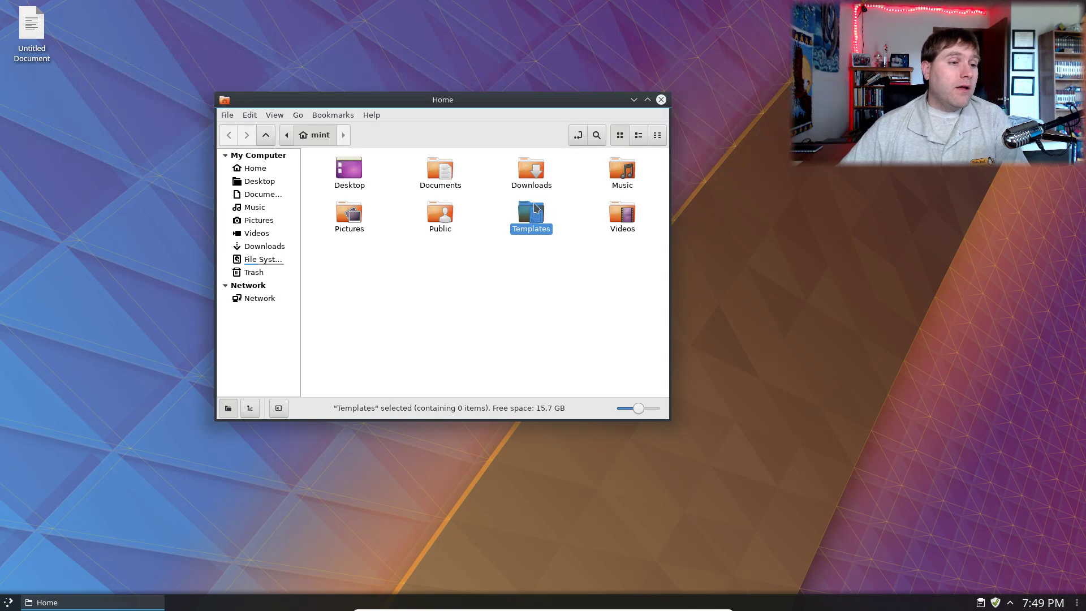
{"action": "left_click", "coordinate": [439, 222]}
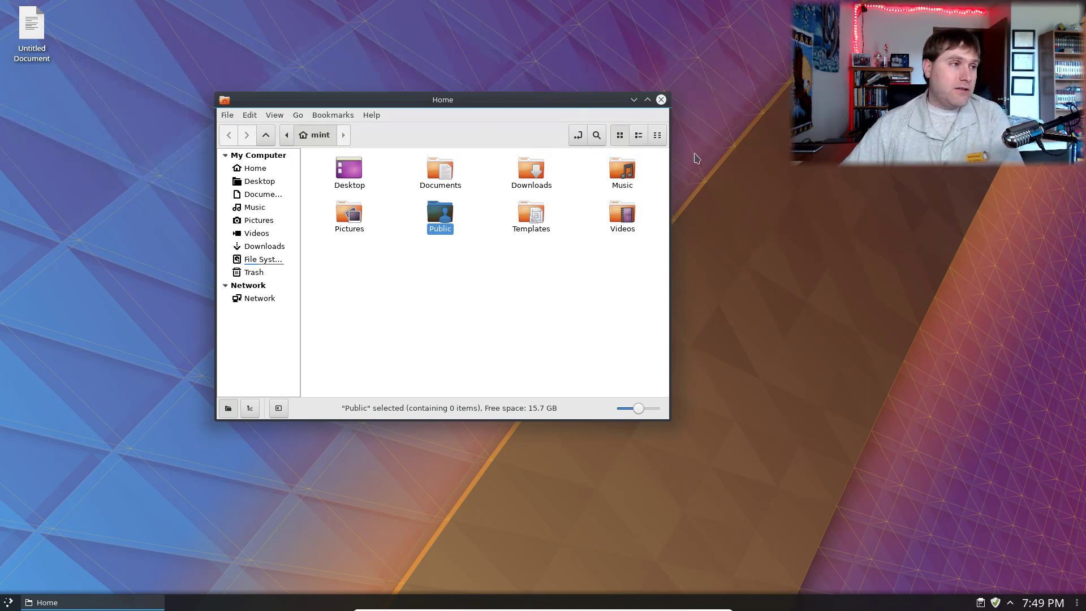
{"action": "left_click", "coordinate": [661, 99]}
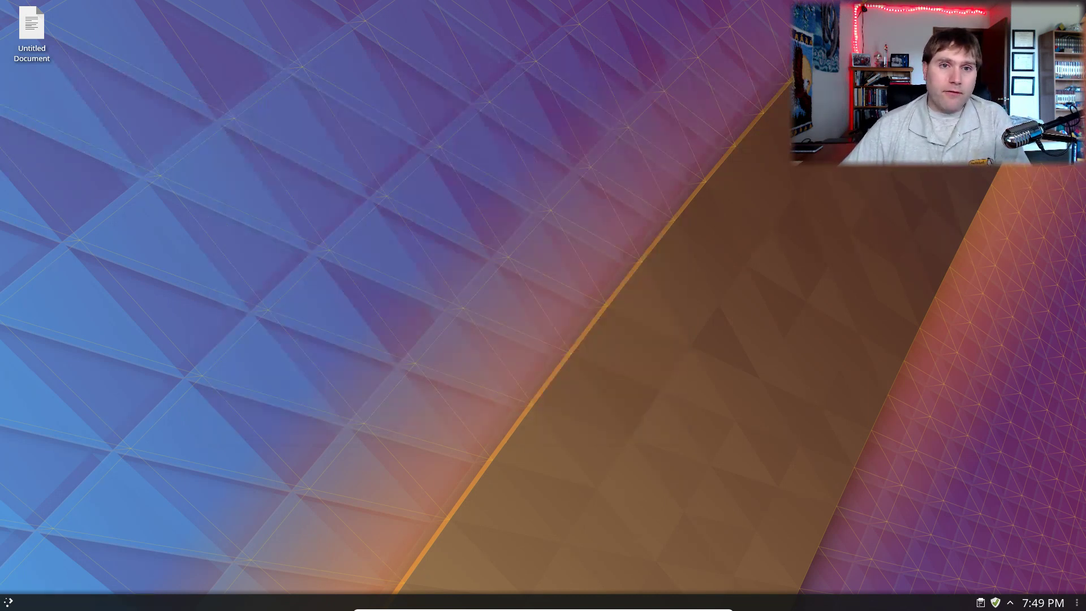
Add an Analog Clock widget near the middle of the desktop's lower edge
{"action": "right_click", "coordinate": [1080, 11]}
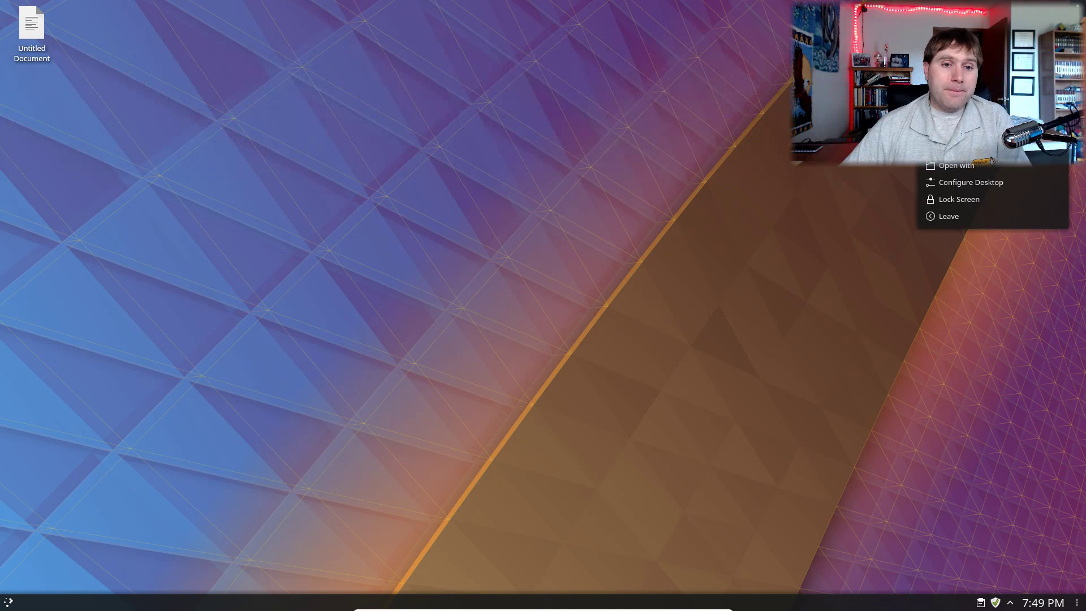
{"action": "left_click", "coordinate": [956, 114]}
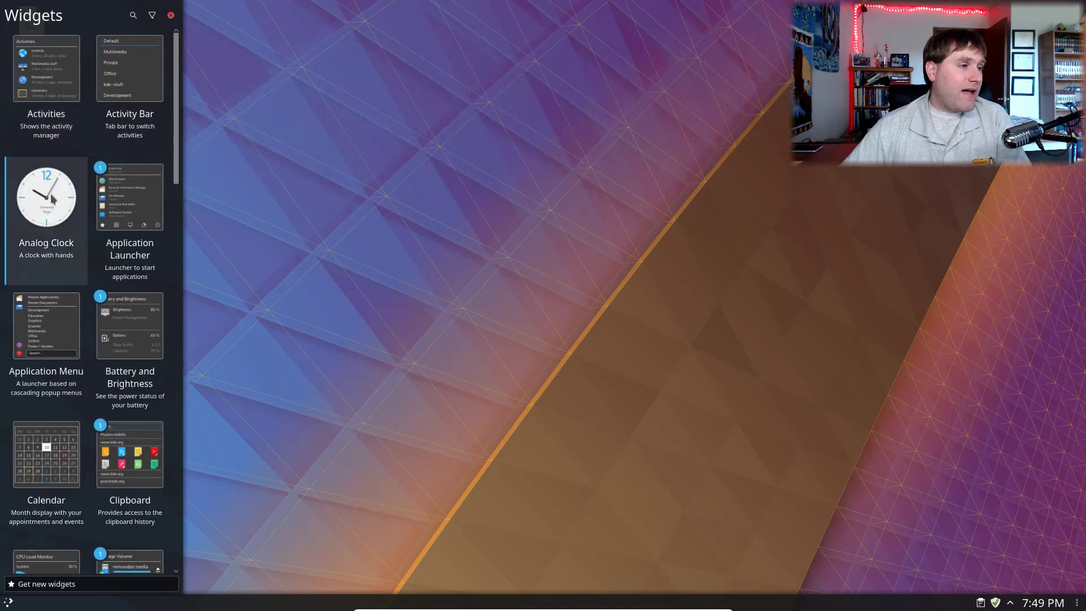
{"action": "left_click_drag", "start_coordinate": [50, 208], "coordinate": [1011, 521]}
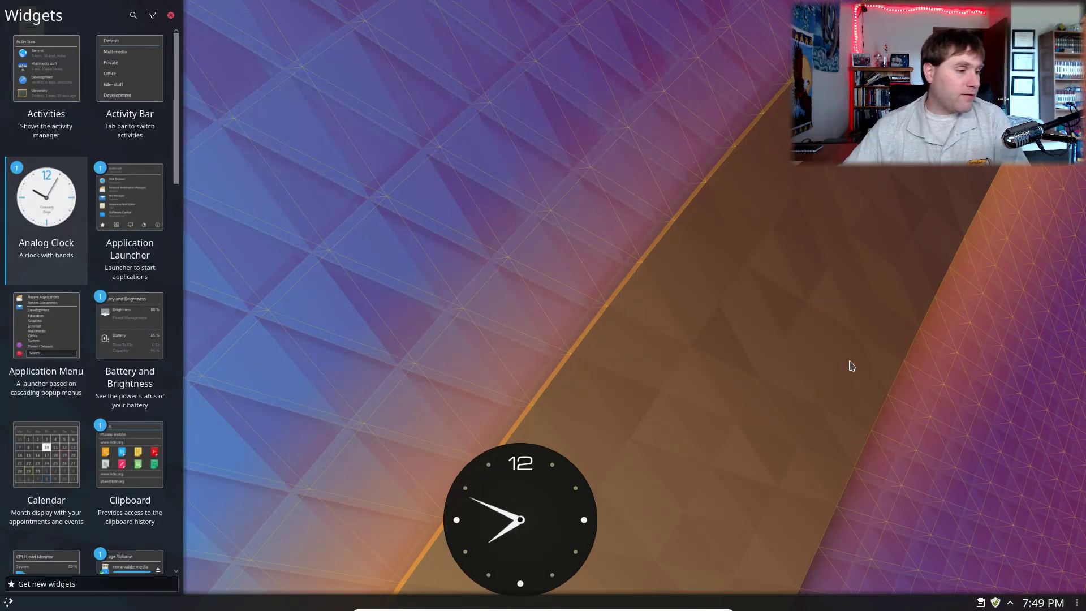
Add a Calendar widget near the desktop's lower right area and a CPU Load Monitor widget above the Analog Clock
{"action": "left_click_drag", "start_coordinate": [57, 474], "coordinate": [767, 515]}
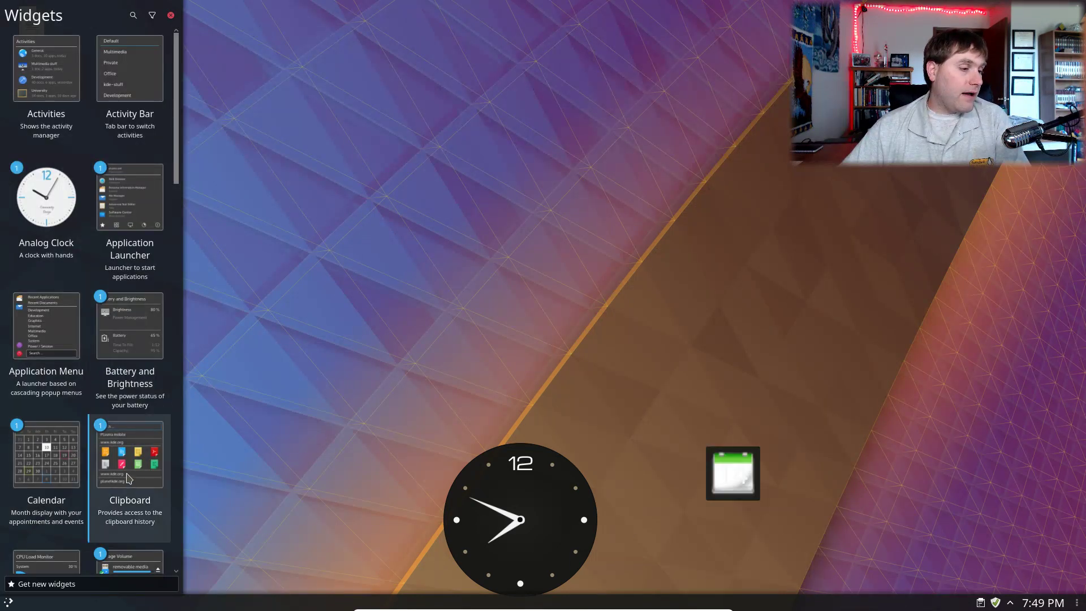
{"action": "scroll", "coordinate": [119, 453], "scroll_direction": "down", "scroll_amount": 2}
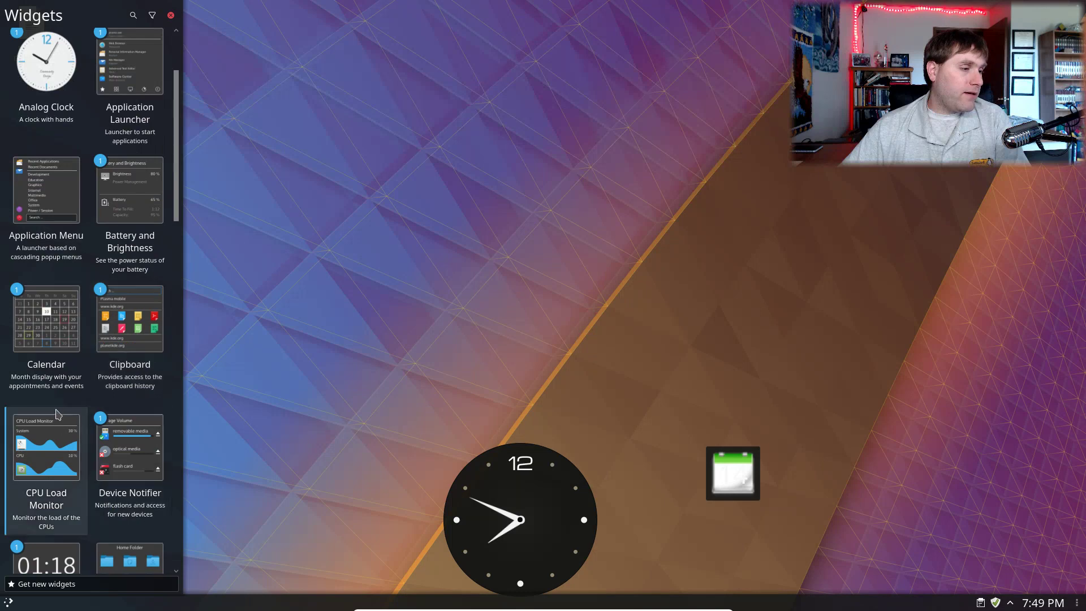
{"action": "left_click_drag", "start_coordinate": [145, 419], "coordinate": [400, 361]}
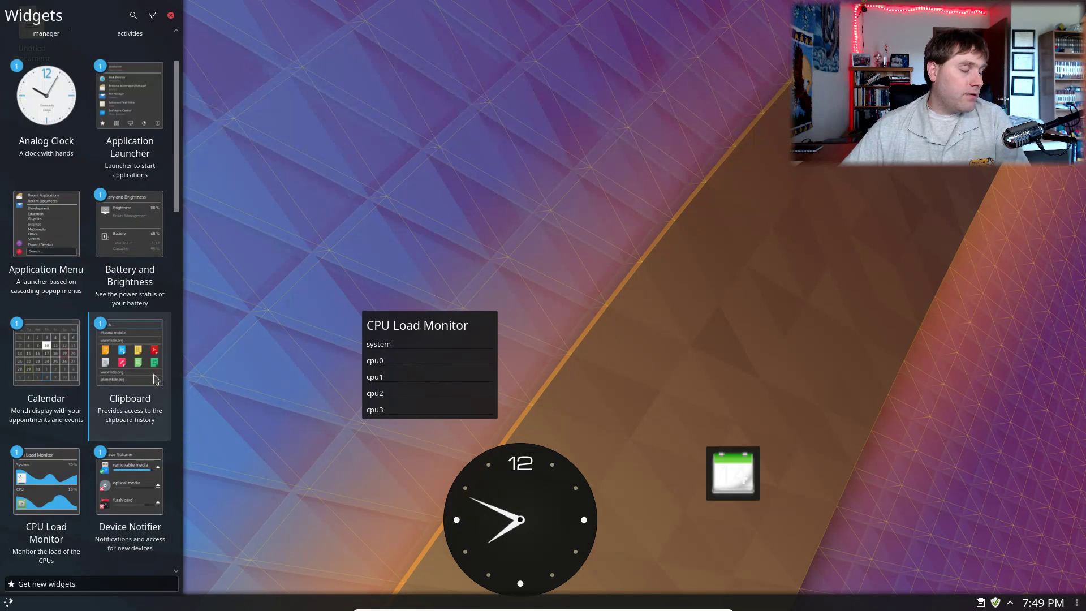
Look through the remaining available widgets, from Digital Clock to Lock/Logout, return to the start of the list and close it
{"action": "scroll", "coordinate": [27, 366], "scroll_direction": "down", "scroll_amount": 3}
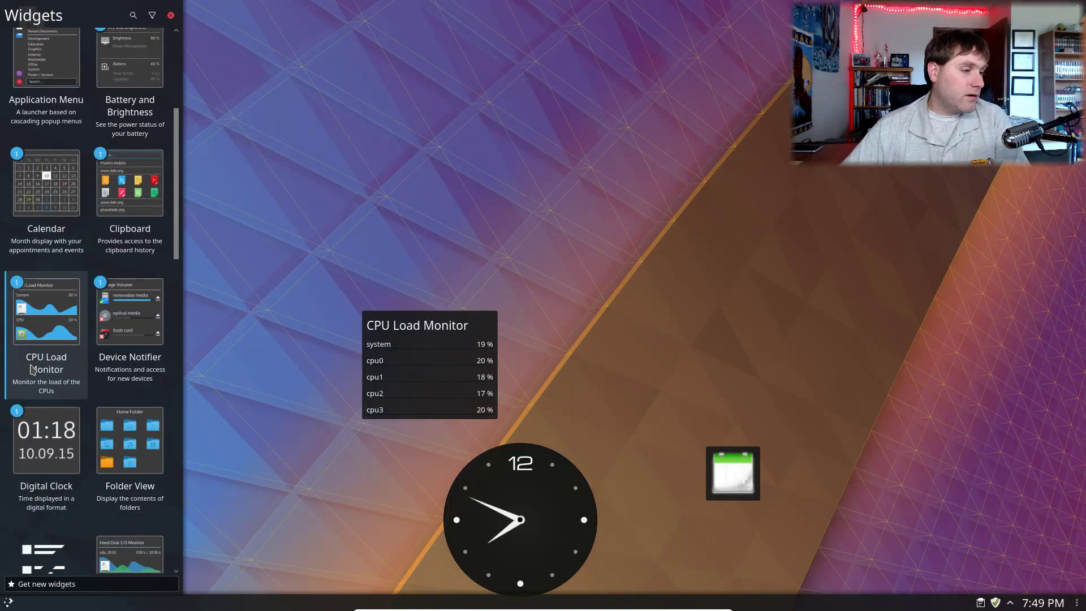
{"action": "scroll", "coordinate": [27, 366], "scroll_direction": "down", "scroll_amount": 4}
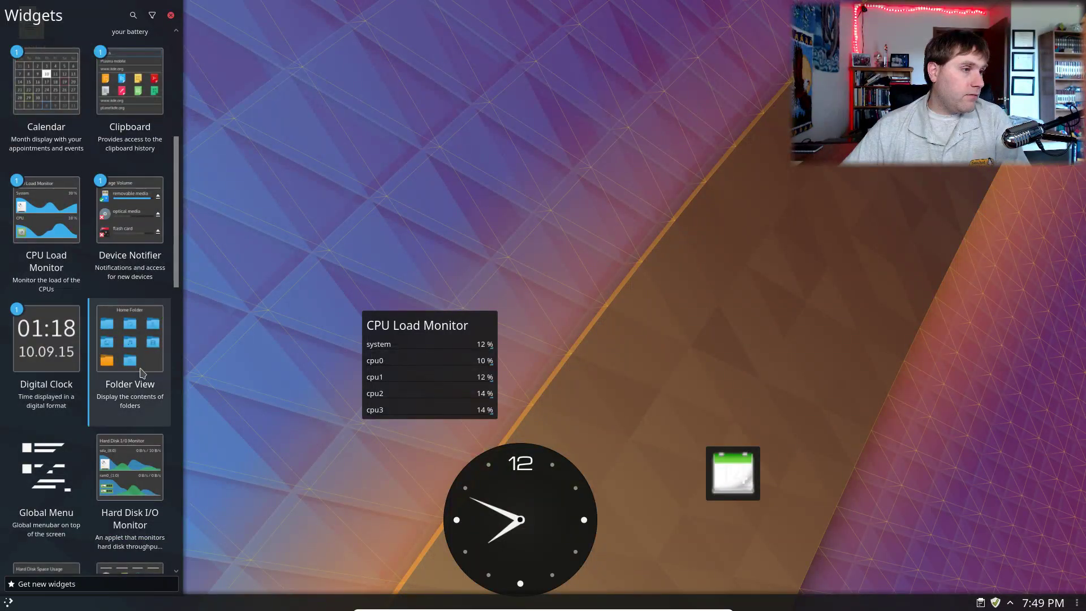
{"action": "scroll", "coordinate": [144, 465], "scroll_direction": "down", "scroll_amount": 5}
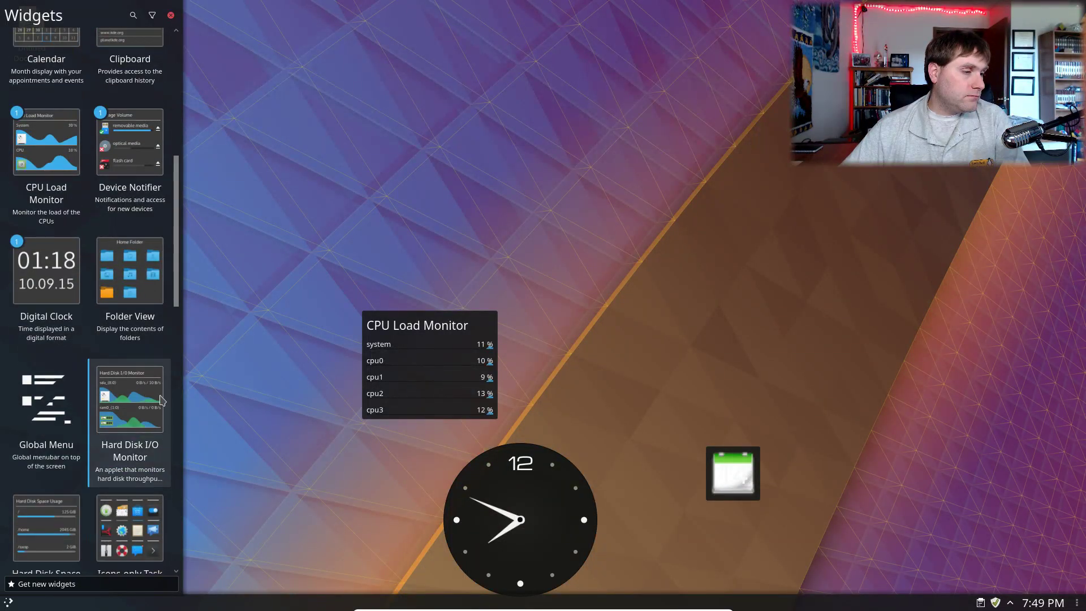
{"action": "scroll", "coordinate": [159, 399], "scroll_direction": "down", "scroll_amount": 4}
{"action": "scroll", "coordinate": [162, 398], "scroll_direction": "up", "scroll_amount": 5}
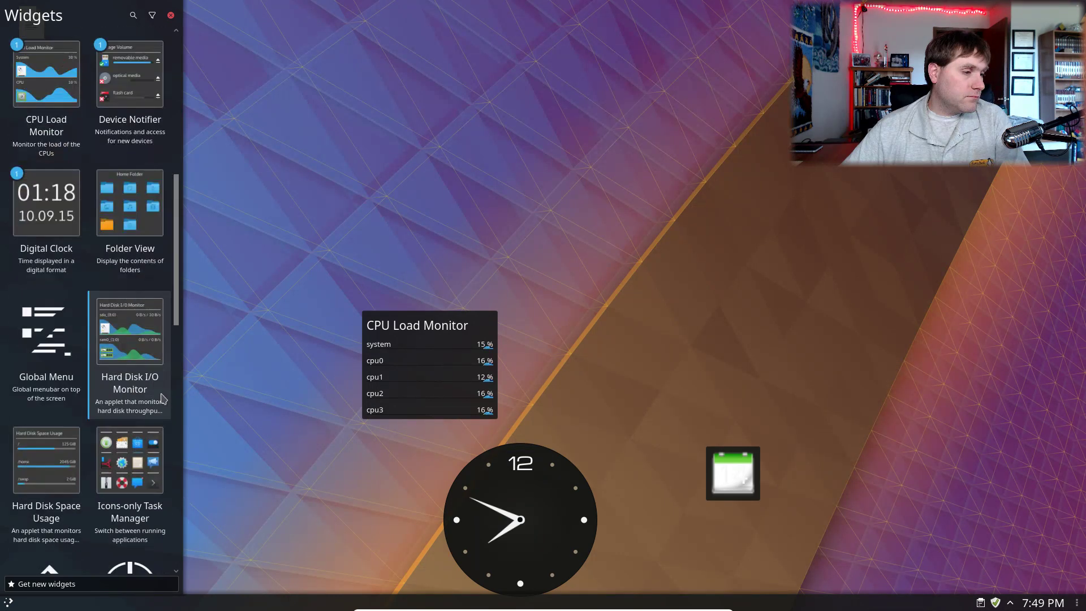
{"action": "scroll", "coordinate": [162, 398], "scroll_direction": "down", "scroll_amount": 5}
{"action": "scroll", "coordinate": [170, 351], "scroll_direction": "up", "scroll_amount": 2}
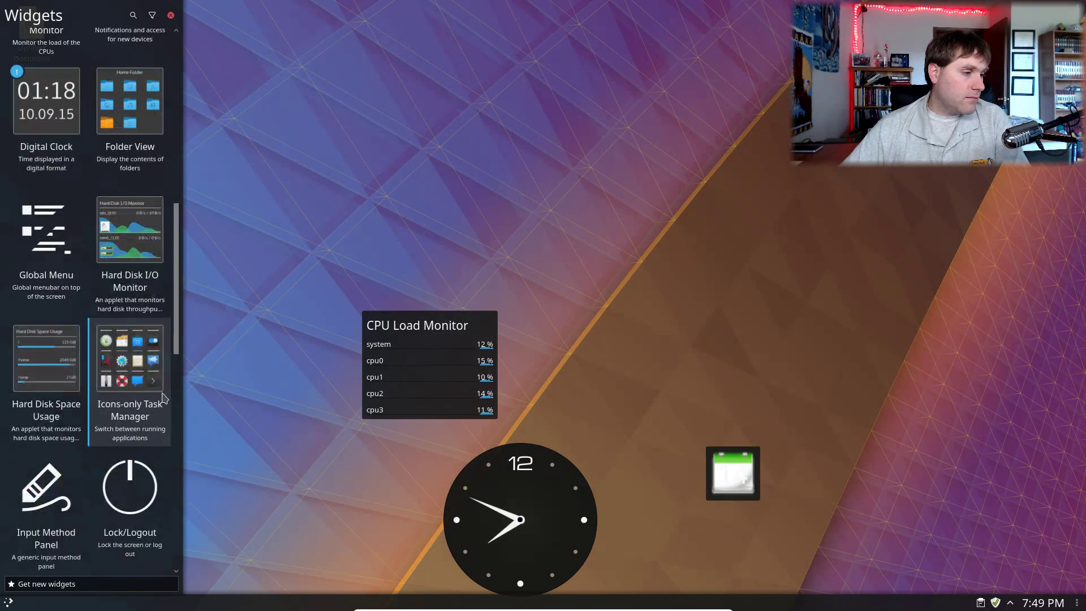
{"action": "left_click_drag", "start_coordinate": [173, 339], "coordinate": [180, 148]}
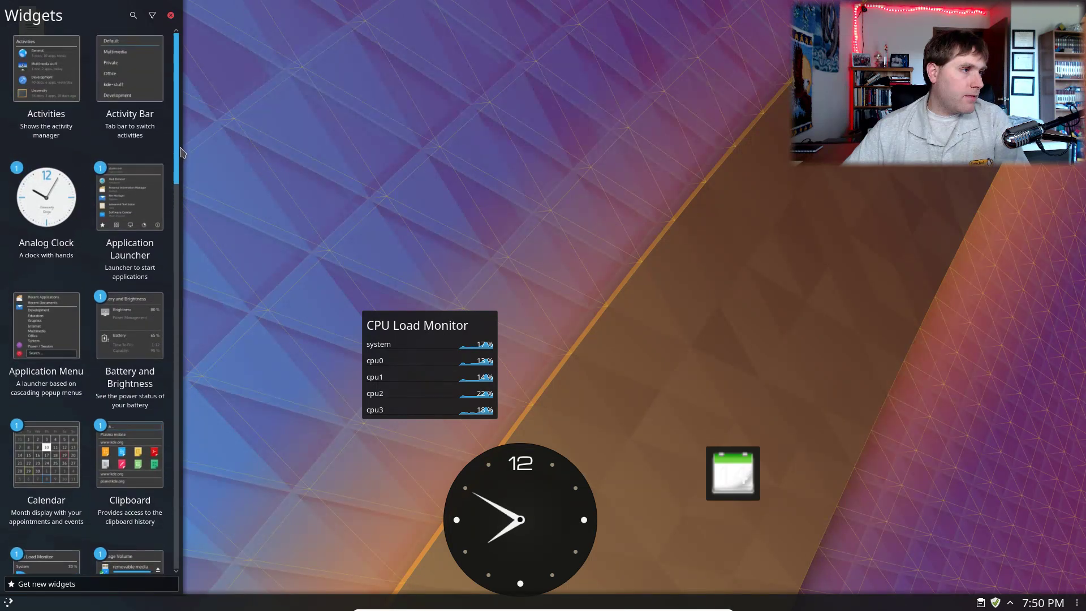
{"action": "left_click", "coordinate": [392, 213]}
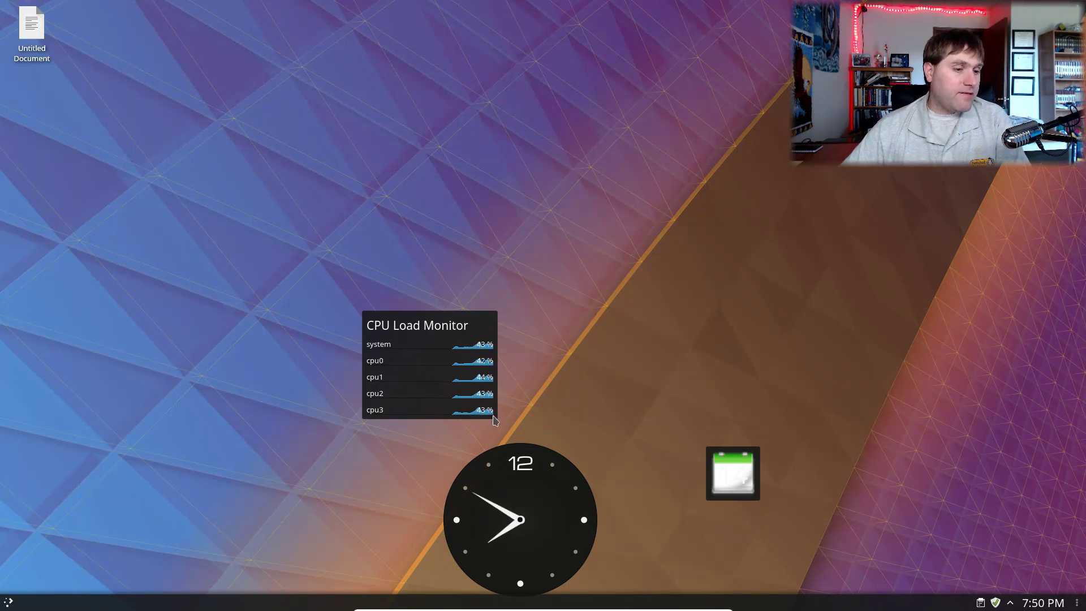
Move the CPU Load Monitor widget into the desktop's lower-right corner
{"action": "left_click_drag", "start_coordinate": [463, 380], "coordinate": [1083, 591]}
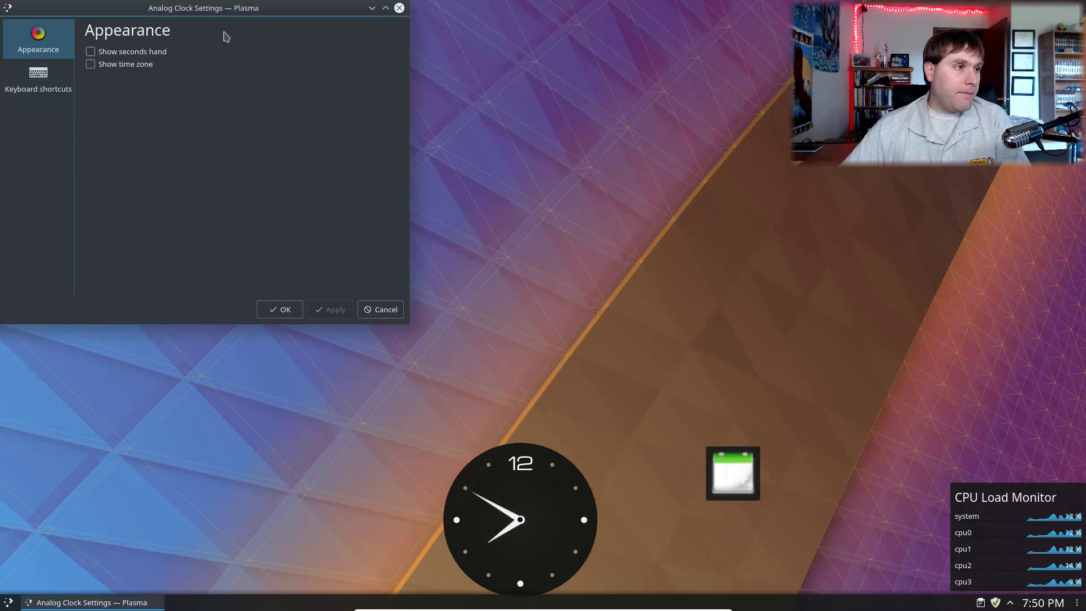
Turn on the seconds hand in the Analog Clock's settings, try the time zone option, leave it off, and close the settings
{"action": "left_click", "coordinate": [134, 55]}
{"action": "left_click", "coordinate": [332, 309]}
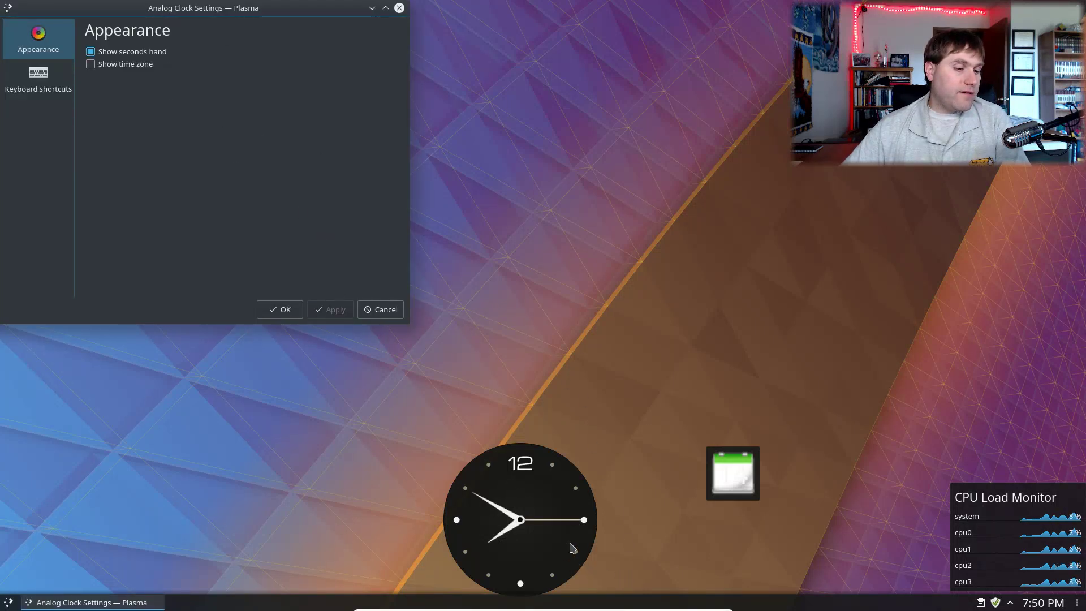
{"action": "left_click", "coordinate": [91, 65]}
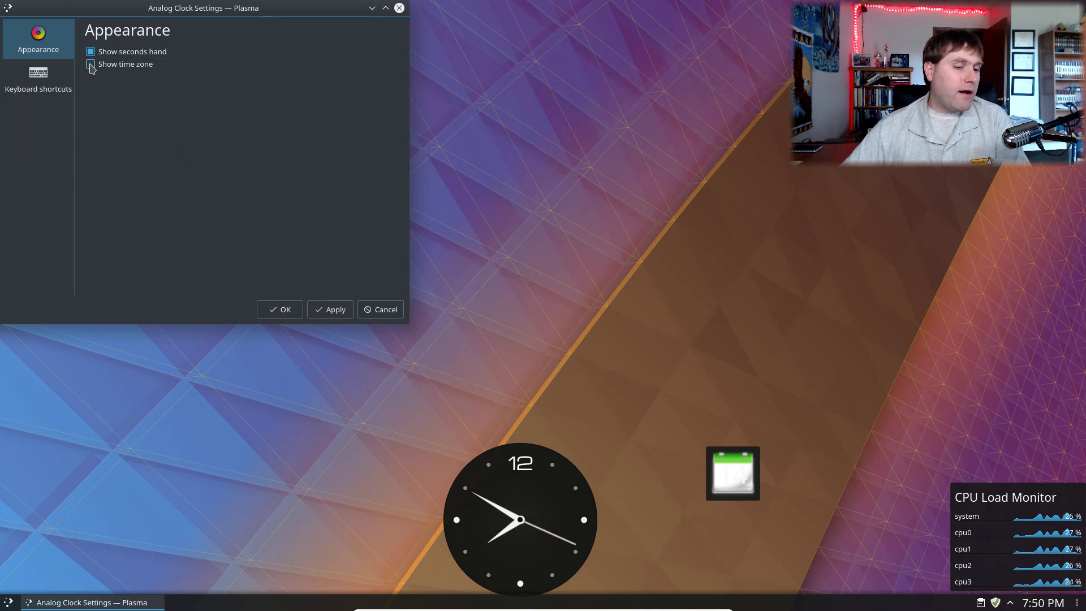
{"action": "left_click", "coordinate": [325, 310]}
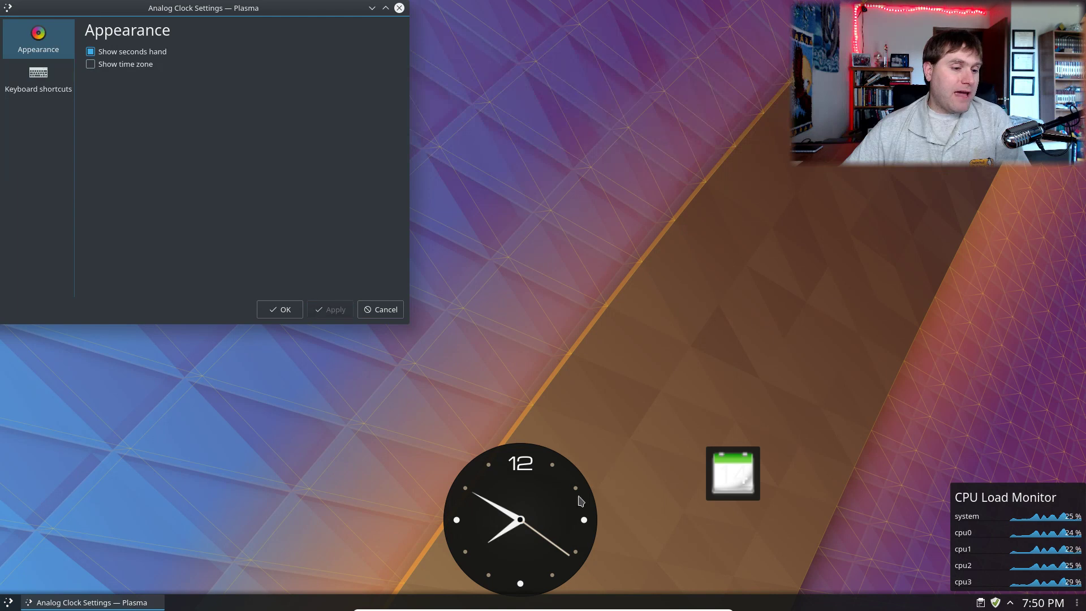
{"action": "left_click", "coordinate": [388, 310]}
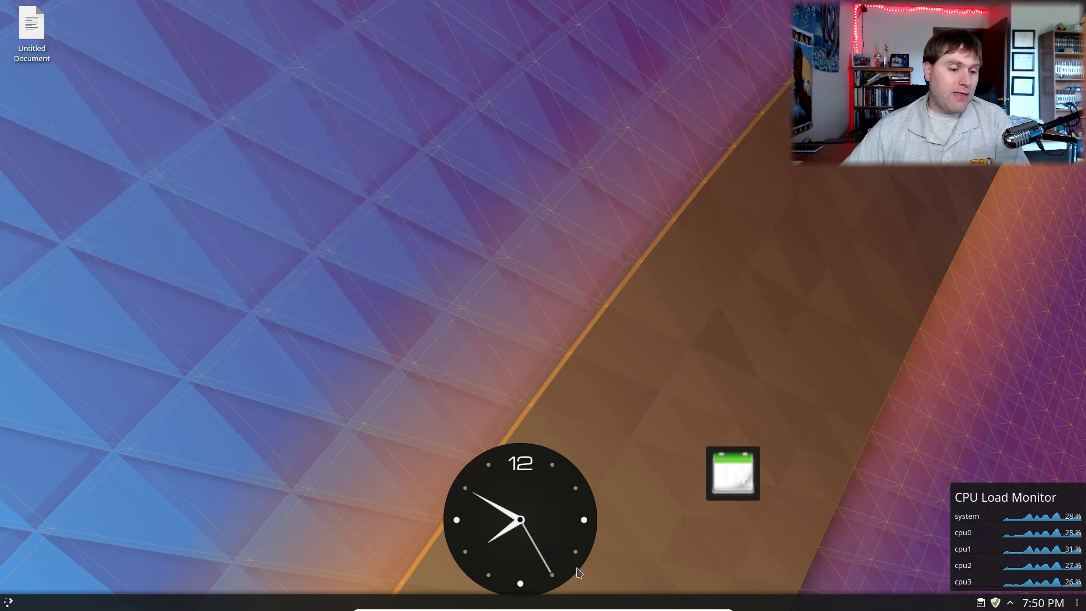
Replace the Analog Clock widget with its Digital Clock alternative, and switch it back to Analog Clock
{"action": "left_click", "coordinate": [559, 500]}
{"action": "right_click", "coordinate": [558, 500]}
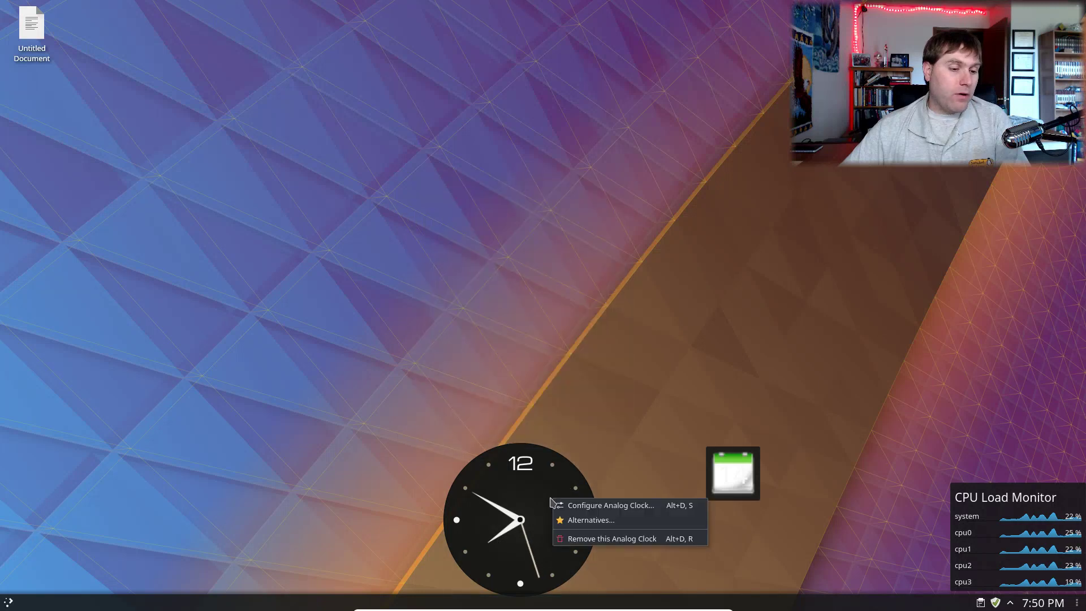
{"action": "left_click", "coordinate": [586, 521]}
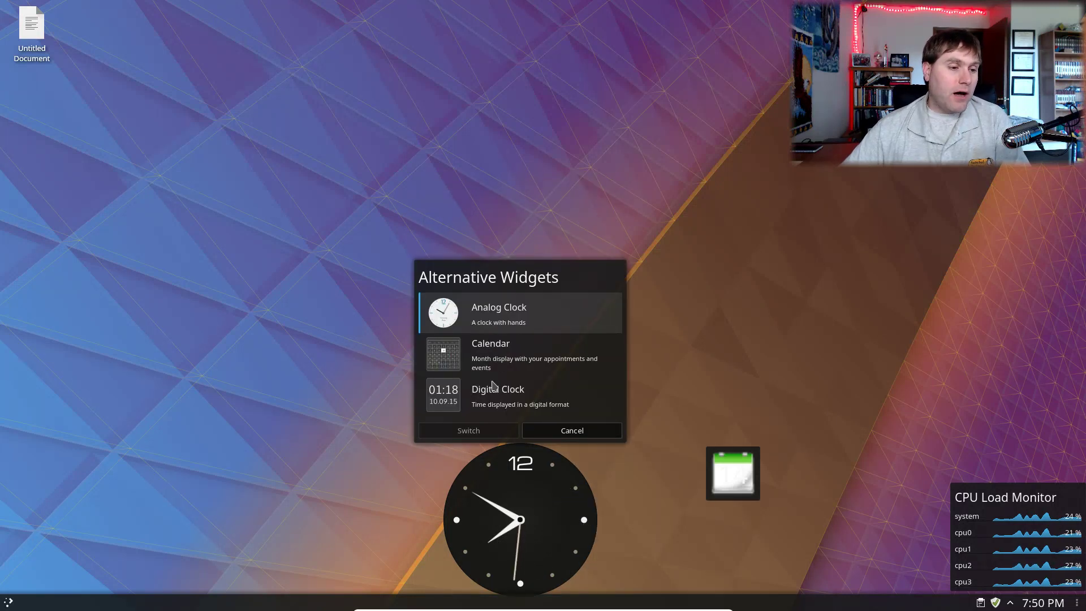
{"action": "left_click", "coordinate": [493, 399]}
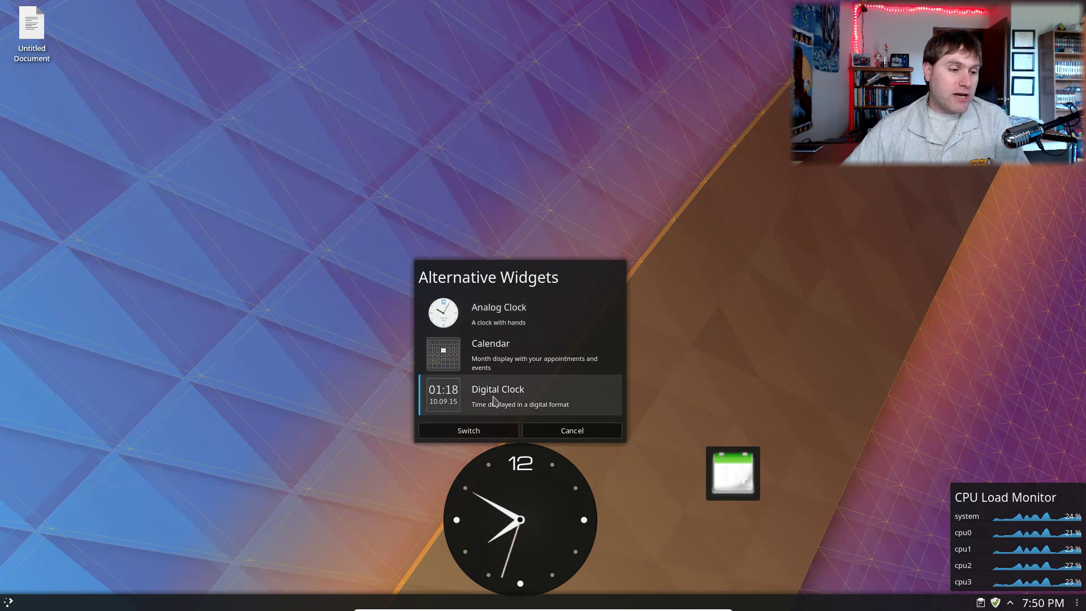
{"action": "left_click", "coordinate": [484, 430]}
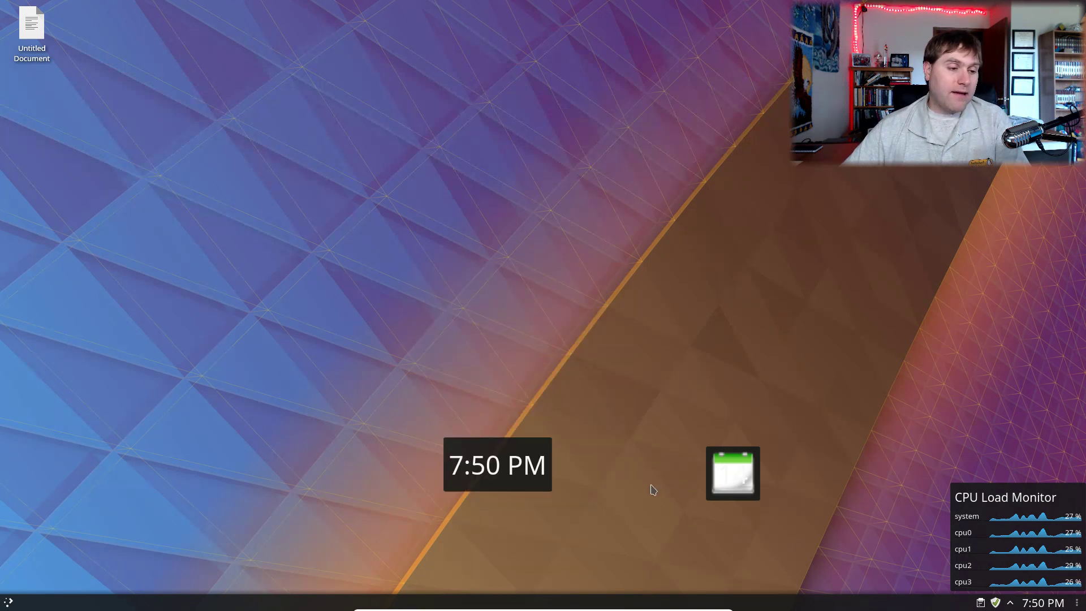
{"action": "right_click", "coordinate": [519, 471]}
{"action": "left_click", "coordinate": [551, 512]}
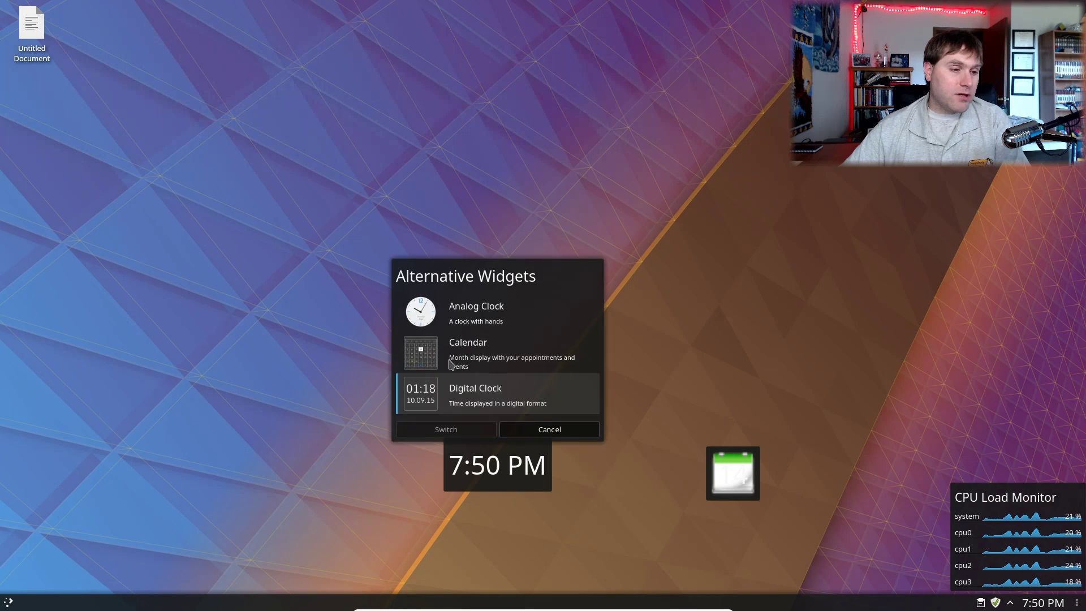
{"action": "left_click", "coordinate": [447, 327]}
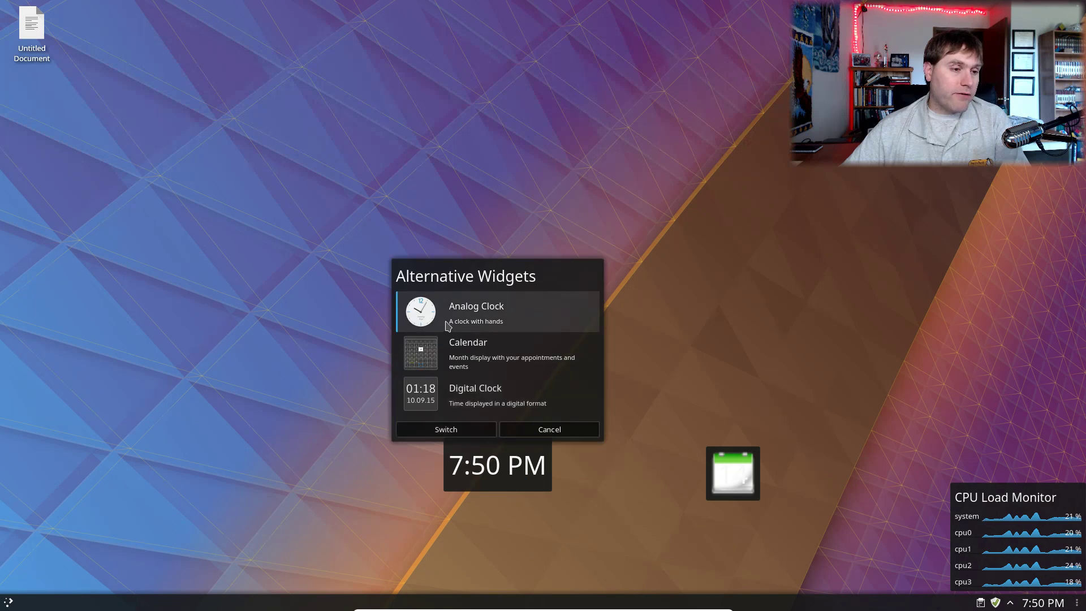
{"action": "left_click", "coordinate": [486, 430]}
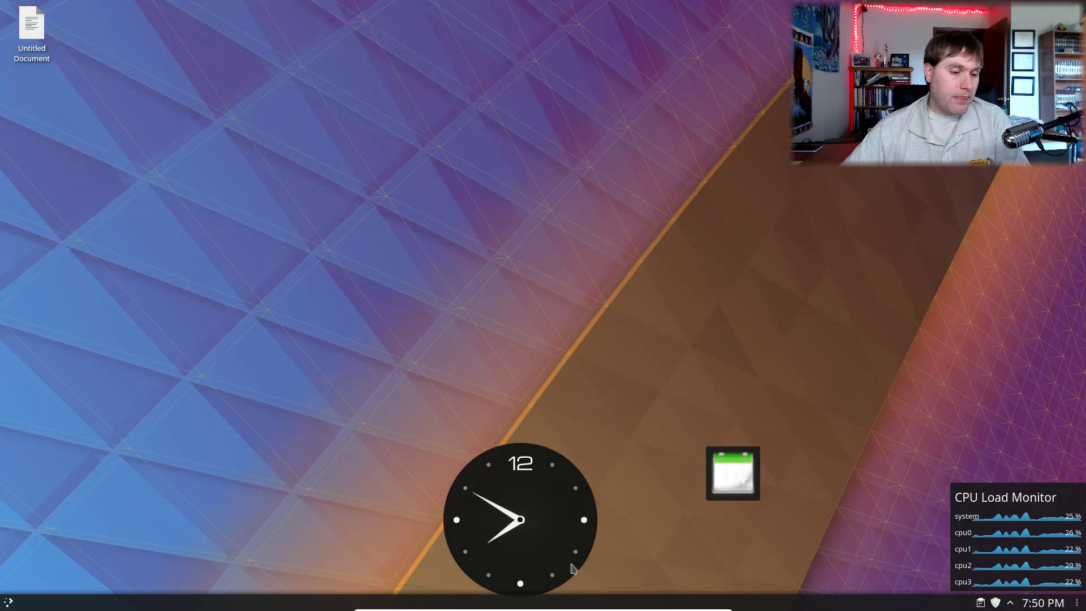
Move the Analog Clock widget directly above the CPU Load Monitor at the desktop's right edge
{"action": "left_click_drag", "start_coordinate": [598, 562], "coordinate": [1062, 454]}
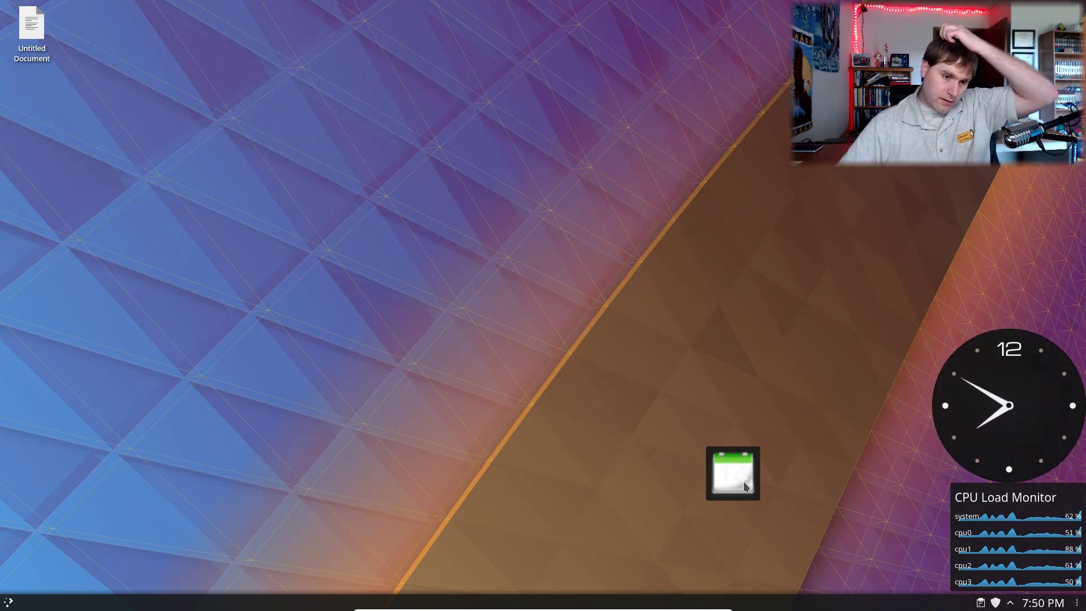
Try showing week numbers in the Calendar widget's settings, turn the option off again, and close the settings
{"action": "left_click", "coordinate": [737, 453]}
{"action": "right_click", "coordinate": [731, 477]}
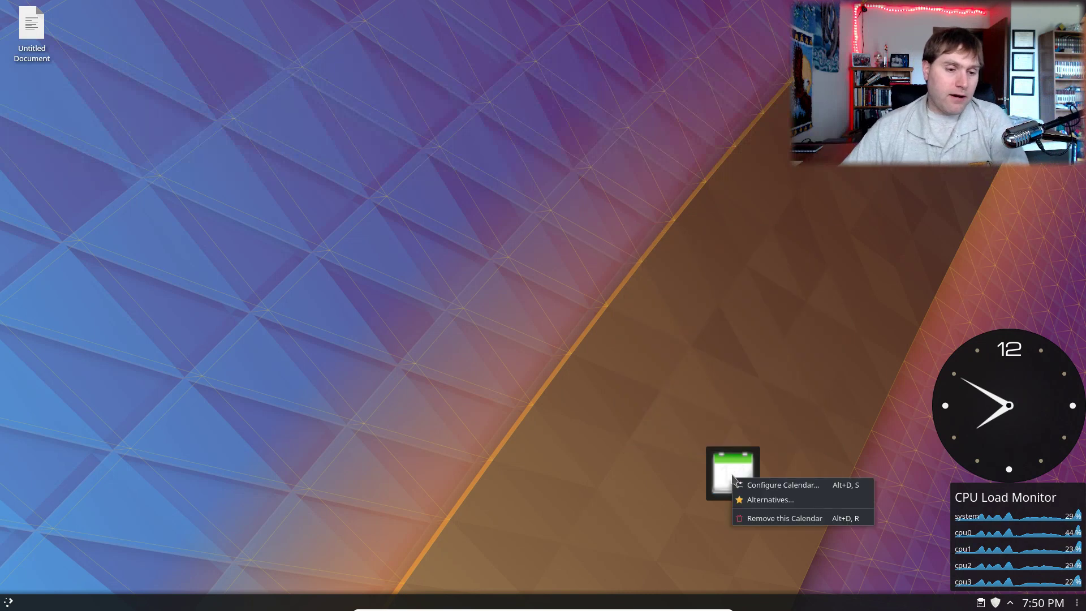
{"action": "left_click", "coordinate": [765, 486]}
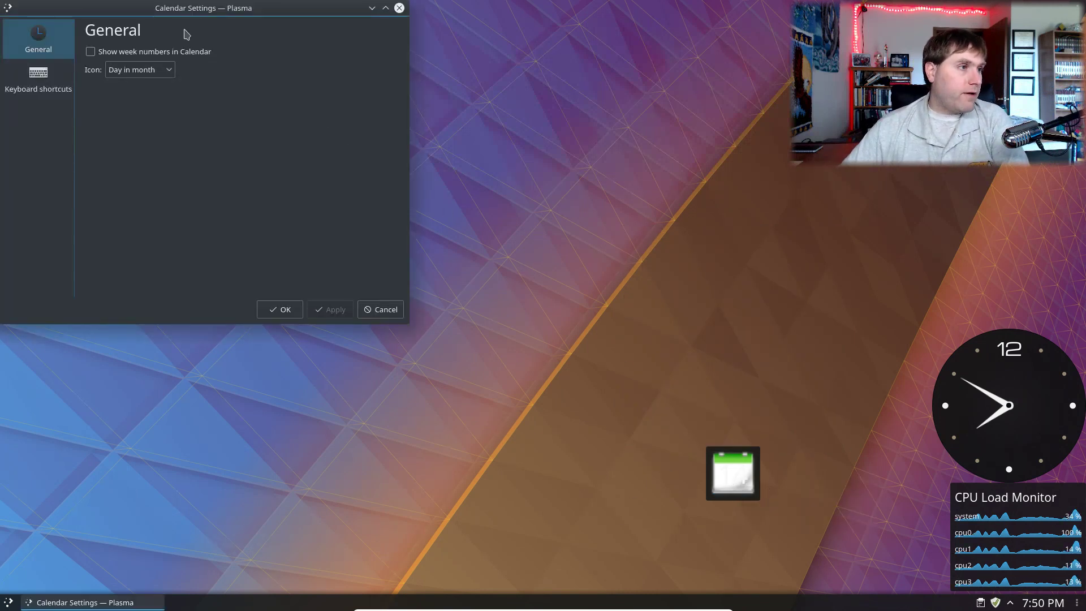
{"action": "left_click", "coordinate": [155, 52]}
{"action": "left_click", "coordinate": [333, 309]}
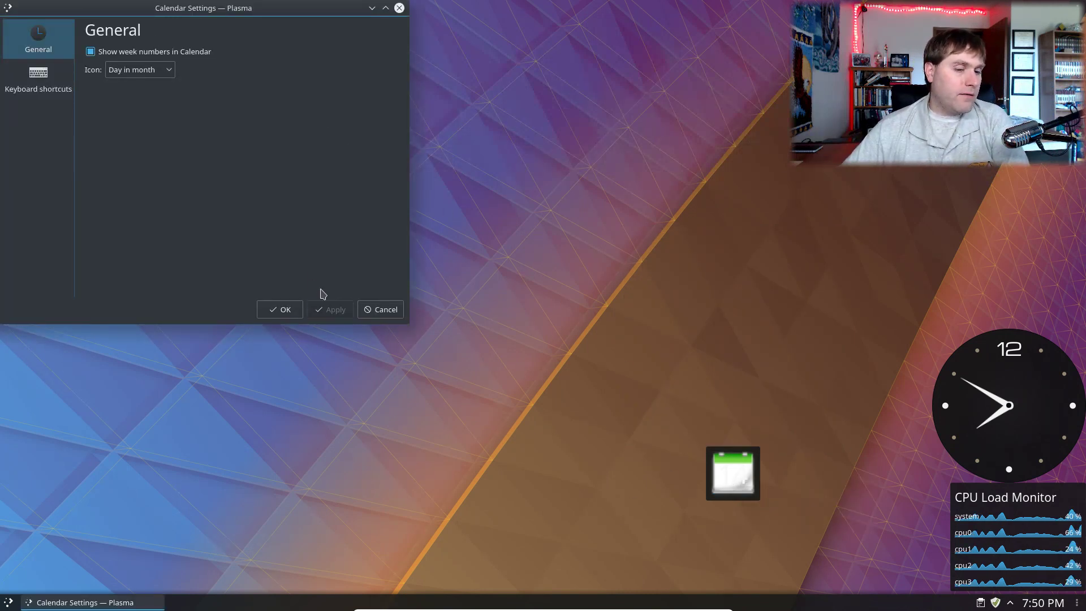
{"action": "left_click", "coordinate": [147, 52]}
{"action": "left_click", "coordinate": [340, 310]}
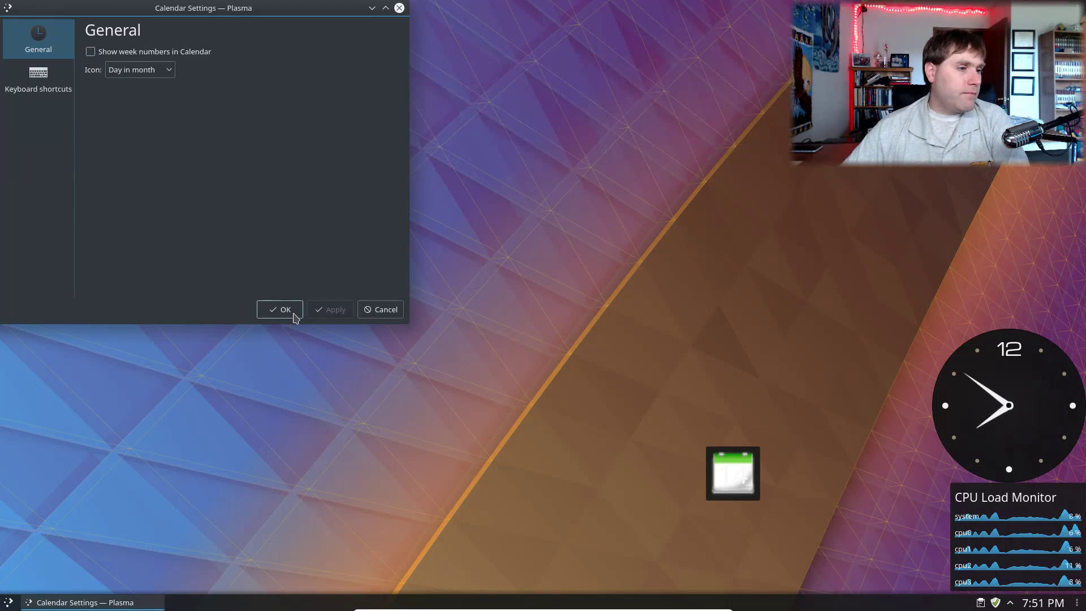
{"action": "left_click", "coordinate": [289, 313]}
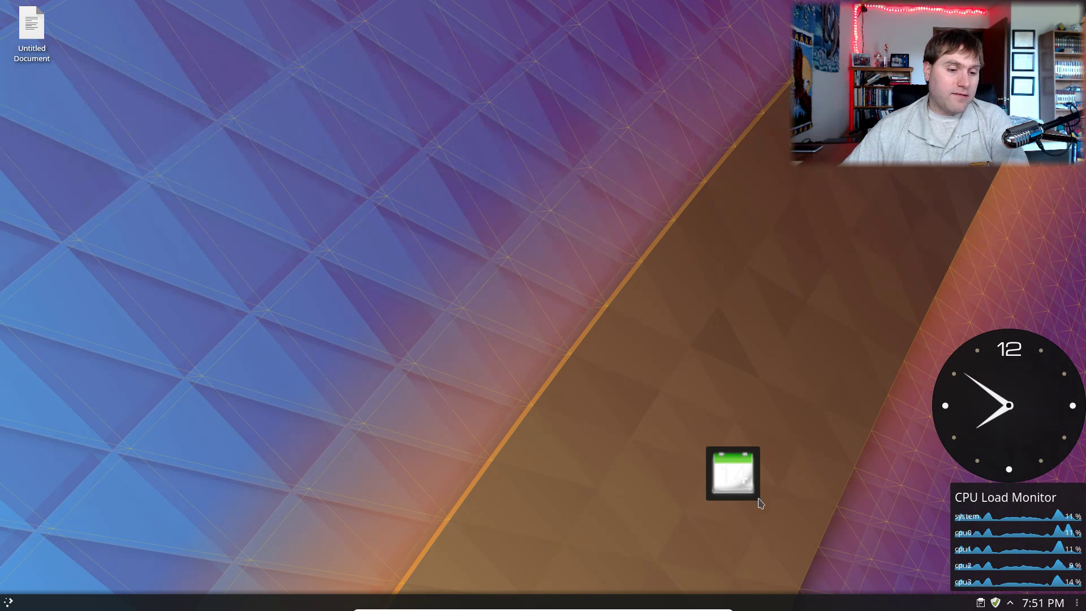
Enlarge the Calendar widget until it shows a full month grid, and place it directly above the Analog Clock
{"action": "mouse_move", "coordinate": [758, 499]}
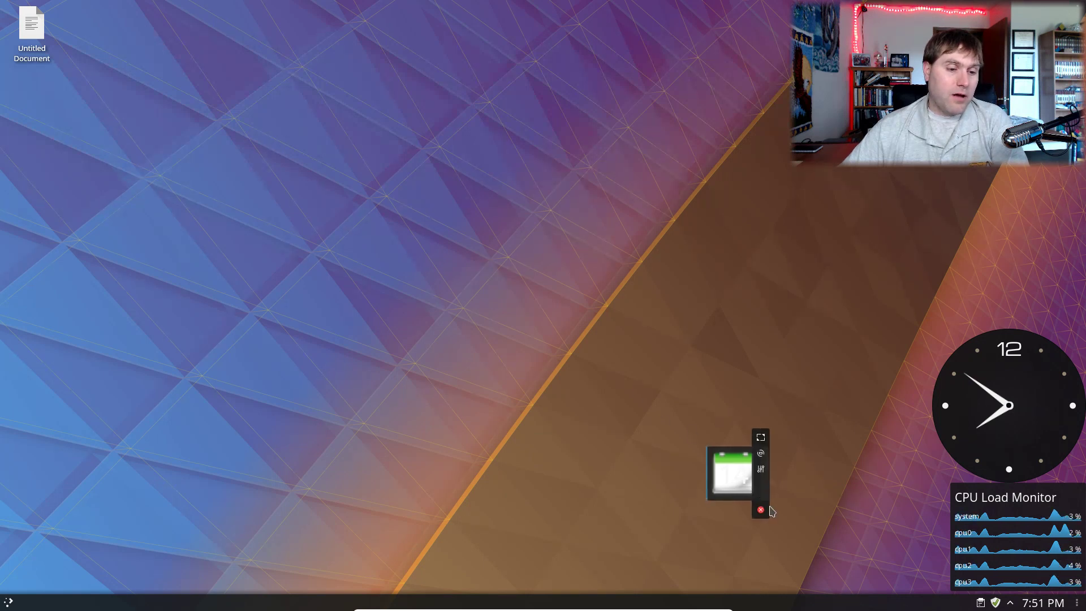
{"action": "left_click_drag", "start_coordinate": [758, 499], "coordinate": [611, 370]}
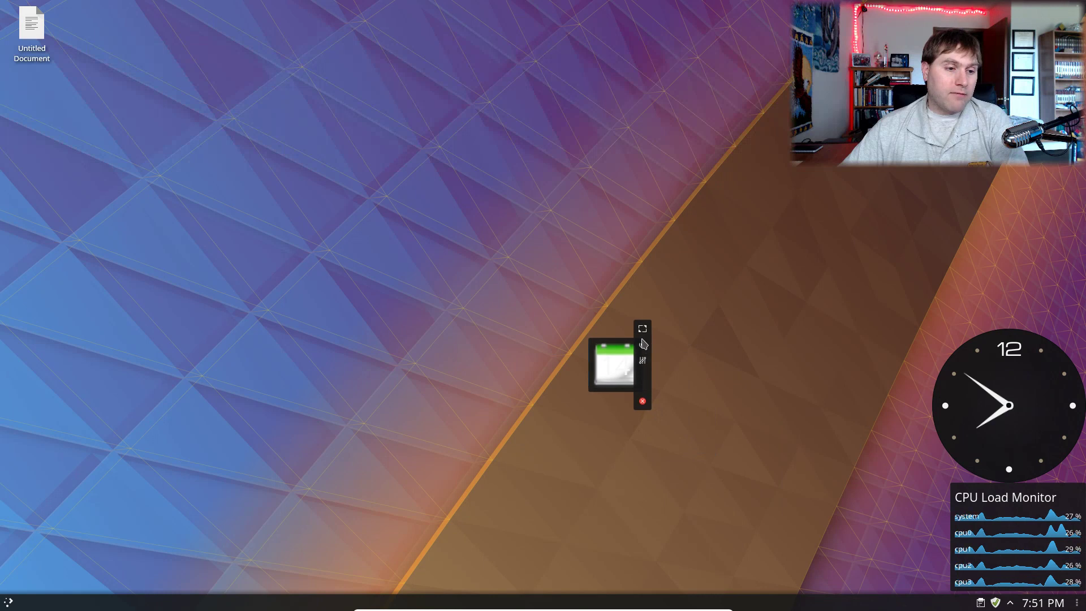
{"action": "left_click_drag", "start_coordinate": [643, 328], "coordinate": [781, 229]}
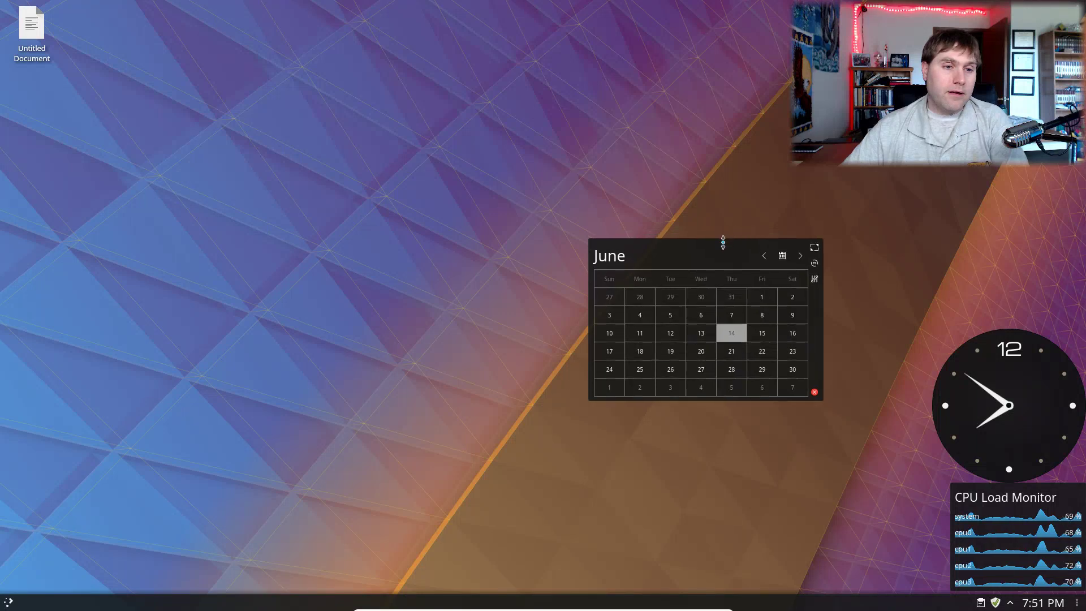
{"action": "left_click_drag", "start_coordinate": [929, 279], "coordinate": [1066, 194]}
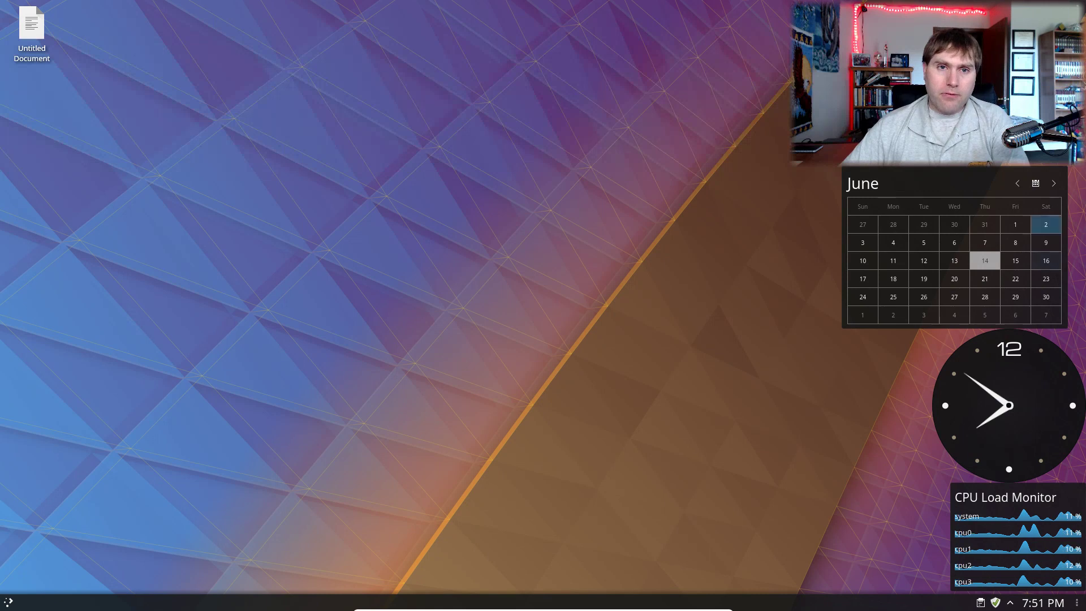
Lock the desktop widgets, and check on the Analog Clock that the lock applies
{"action": "left_click", "coordinate": [1077, 603]}
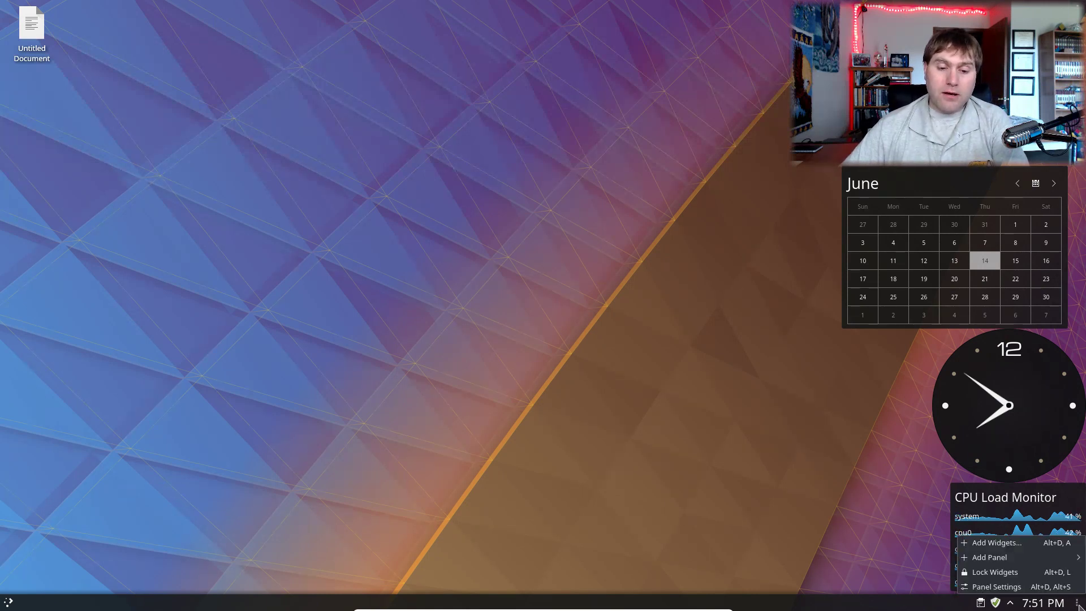
{"action": "left_click", "coordinate": [1002, 572]}
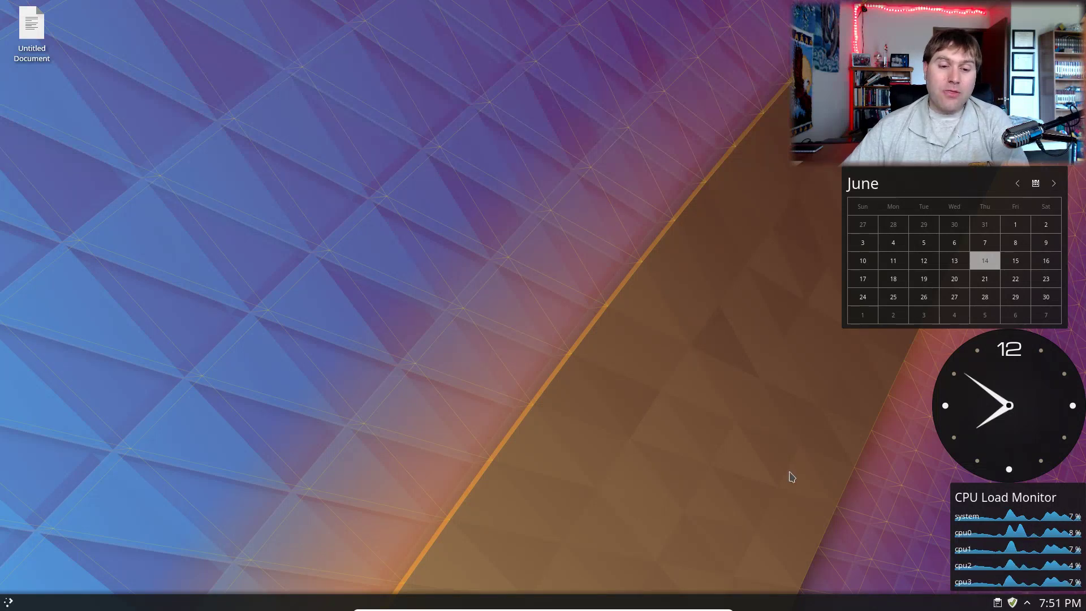
{"action": "left_click", "coordinate": [972, 405]}
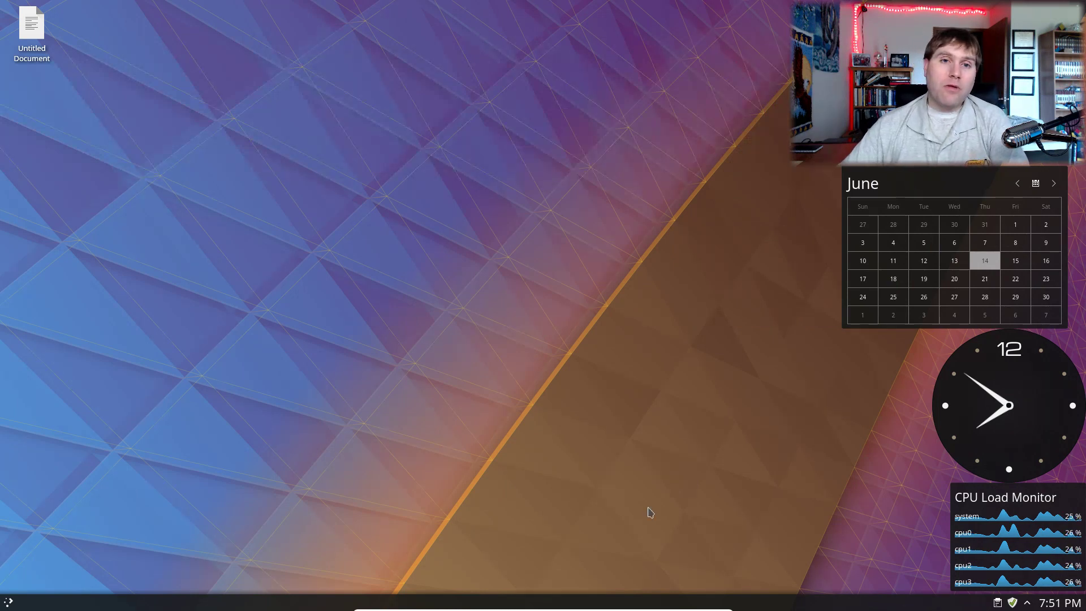
Unlock the desktop widgets, move the CPU Load Monitor from the desktop into the taskbar panel, and lock the widgets again
{"action": "mouse_move", "coordinate": [543, 608]}
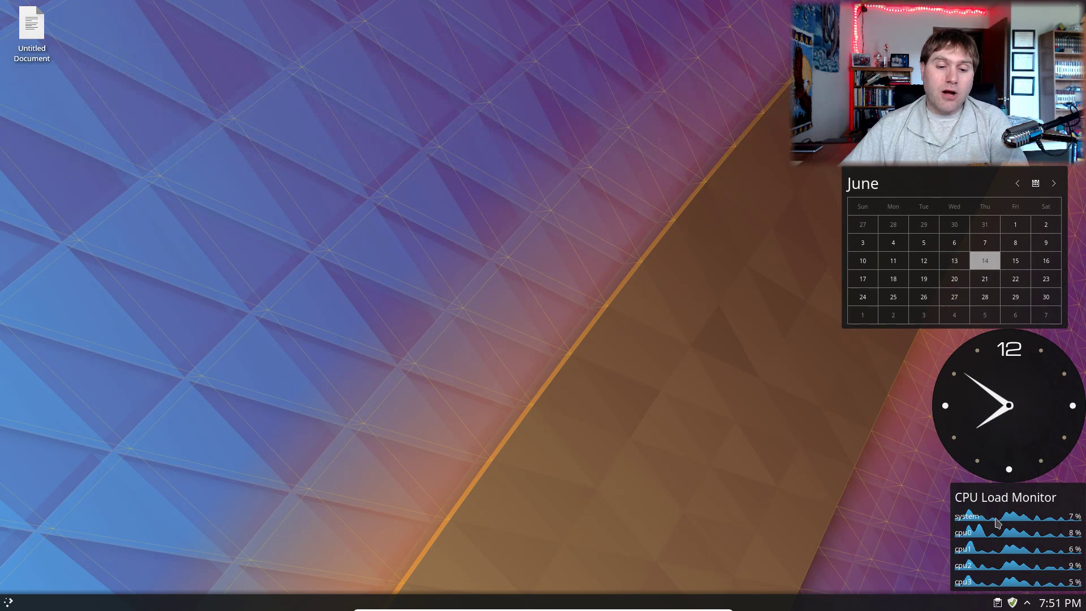
{"action": "right_click", "coordinate": [941, 608]}
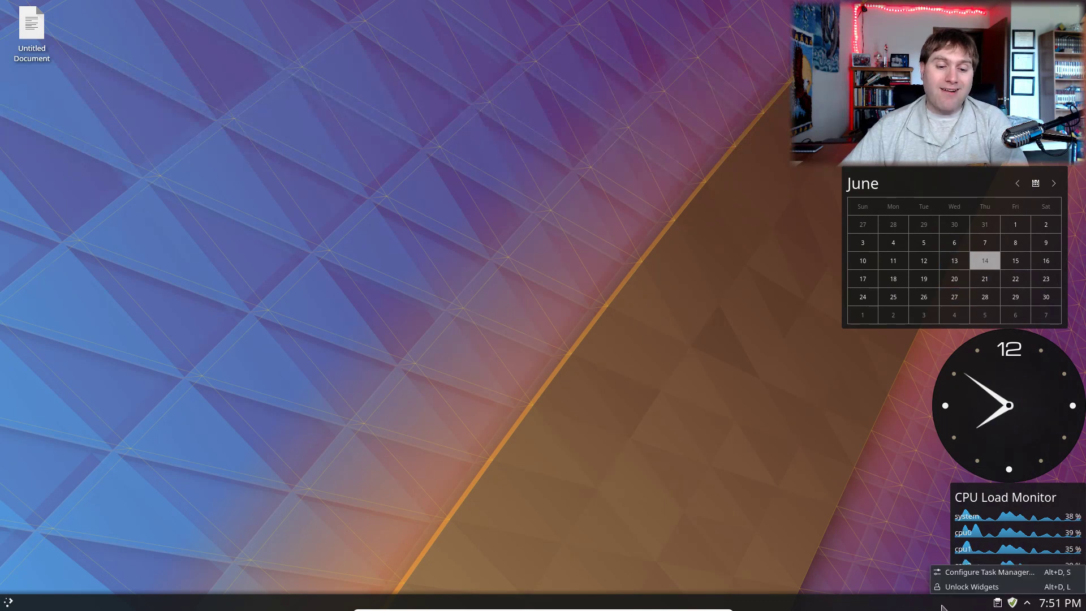
{"action": "left_click", "coordinate": [953, 590]}
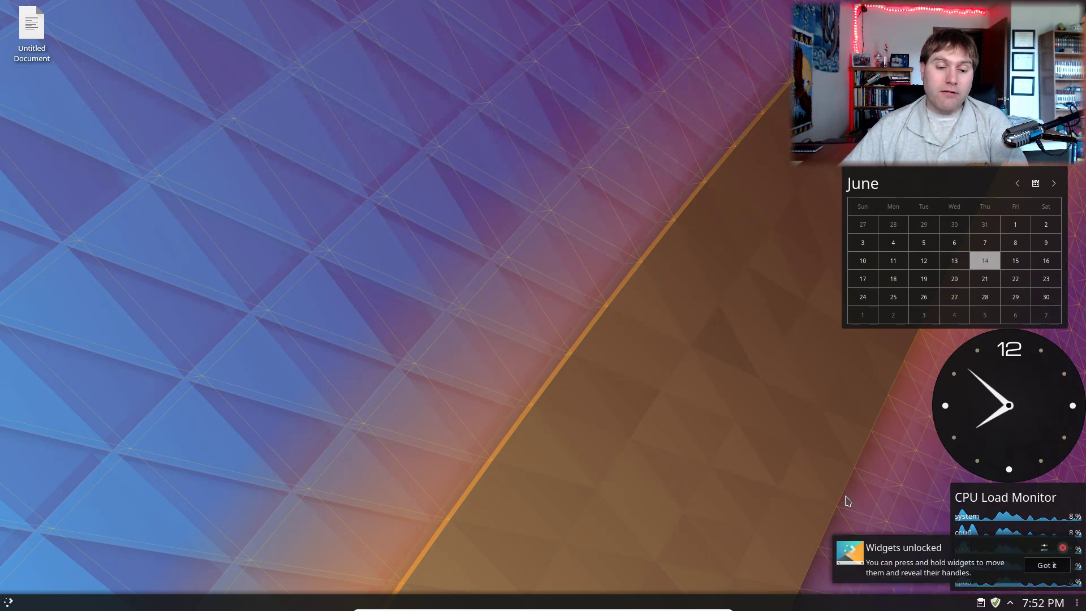
{"action": "left_click", "coordinate": [1063, 548]}
{"action": "left_click_drag", "start_coordinate": [977, 556], "coordinate": [928, 602]}
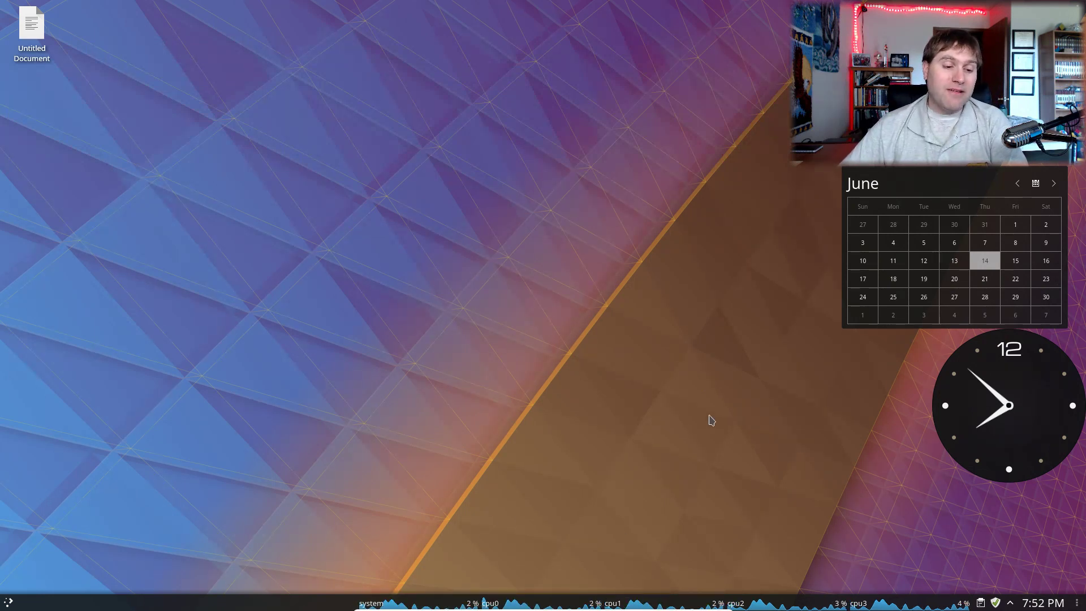
{"action": "left_click", "coordinate": [1077, 602]}
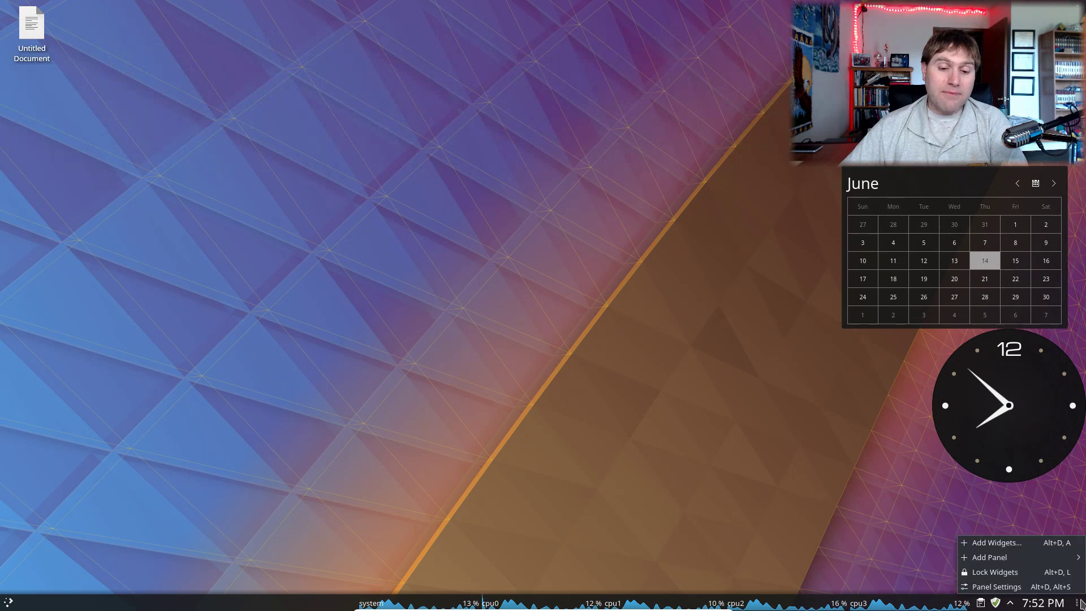
{"action": "left_click", "coordinate": [1029, 576]}
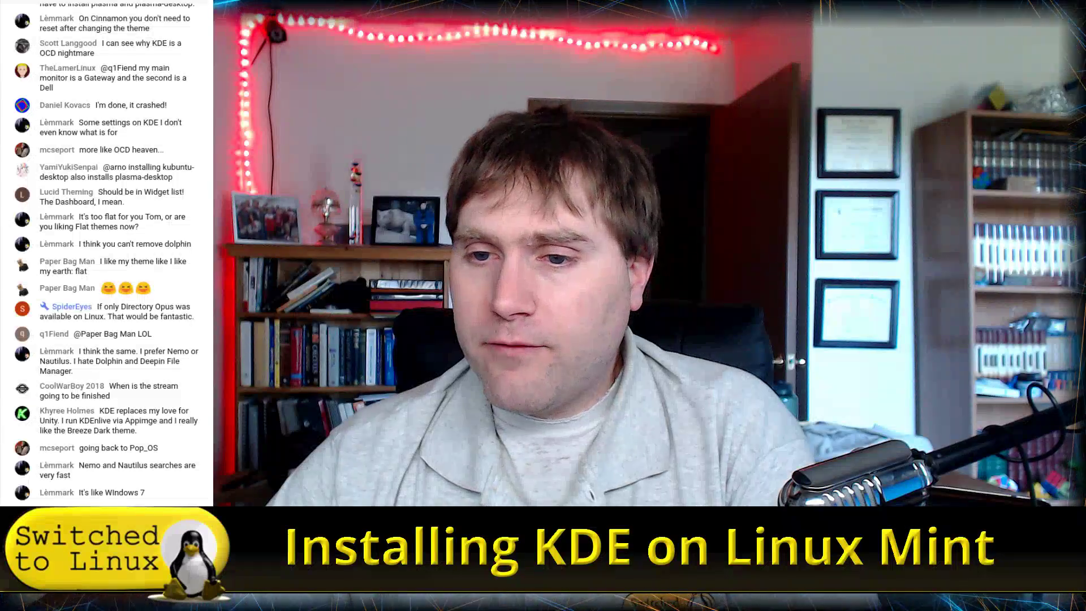
{"action": "scroll", "coordinate": [99, 179], "scroll_direction": "up", "scroll_amount": 3}
{"action": "scroll", "coordinate": [99, 178], "scroll_direction": "up", "scroll_amount": 15}
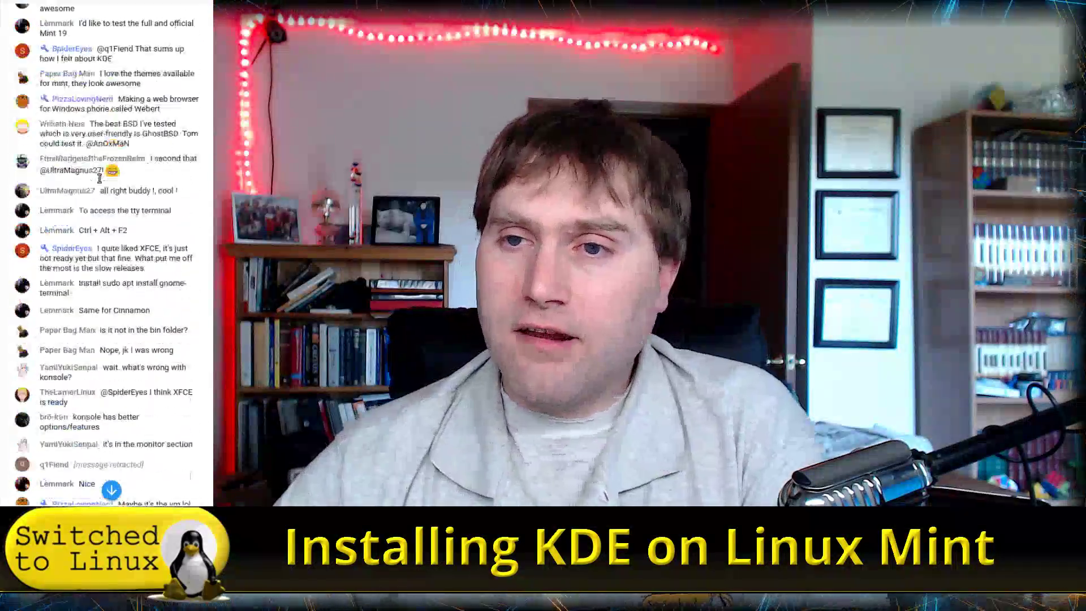
{"action": "scroll", "coordinate": [103, 179], "scroll_direction": "down", "scroll_amount": 2}
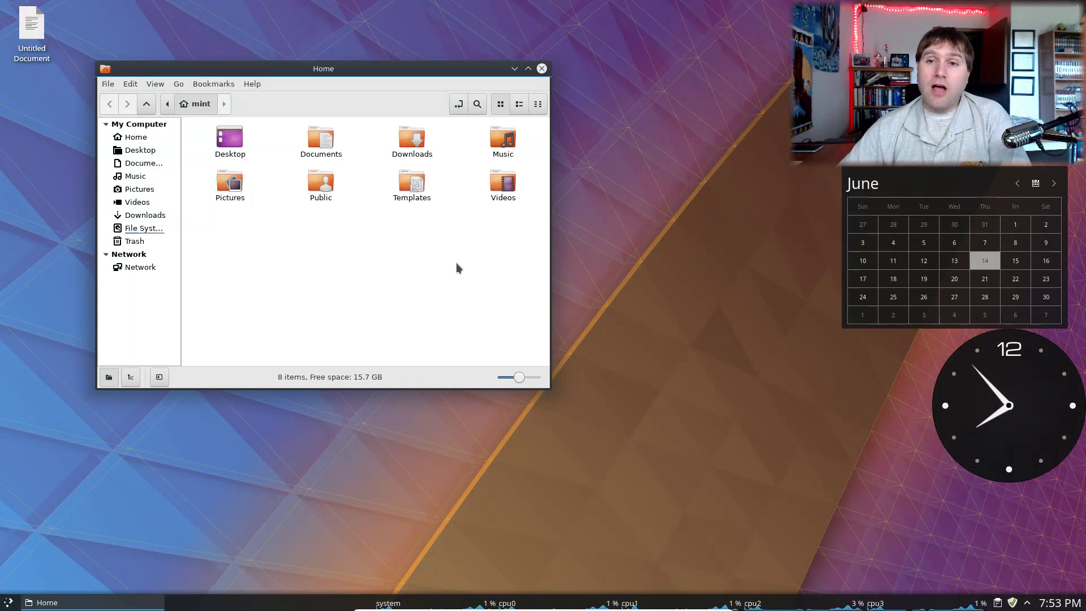
Open the Documents folder as root, authenticating with the account password, and close the elevated file manager window
{"action": "right_click", "coordinate": [313, 136]}
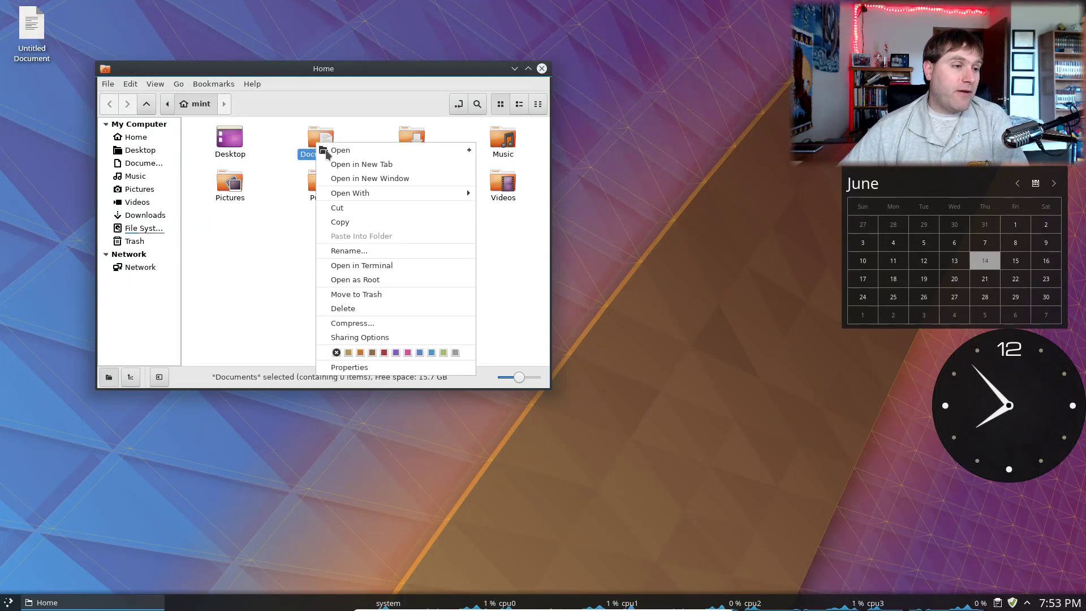
{"action": "left_click", "coordinate": [389, 280]}
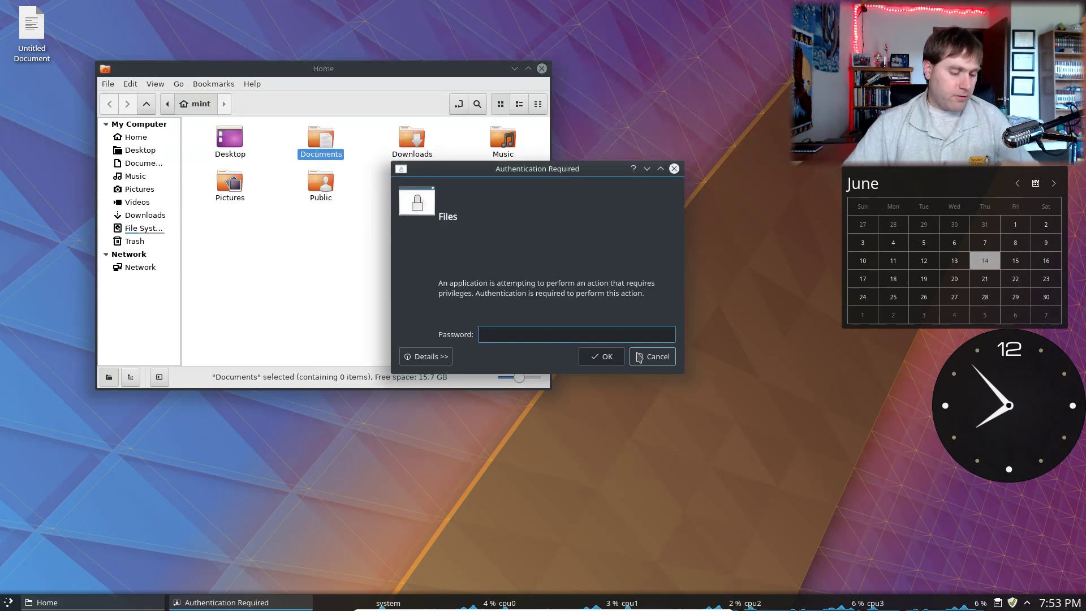
{"action": "left_click", "coordinate": [639, 357]}
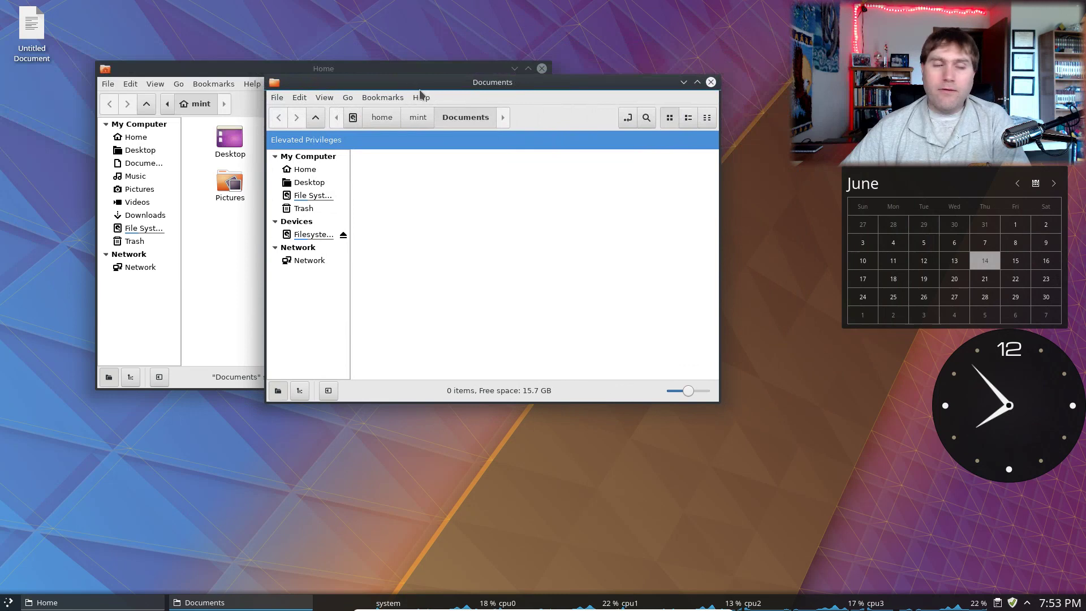
{"action": "left_click", "coordinate": [711, 83]}
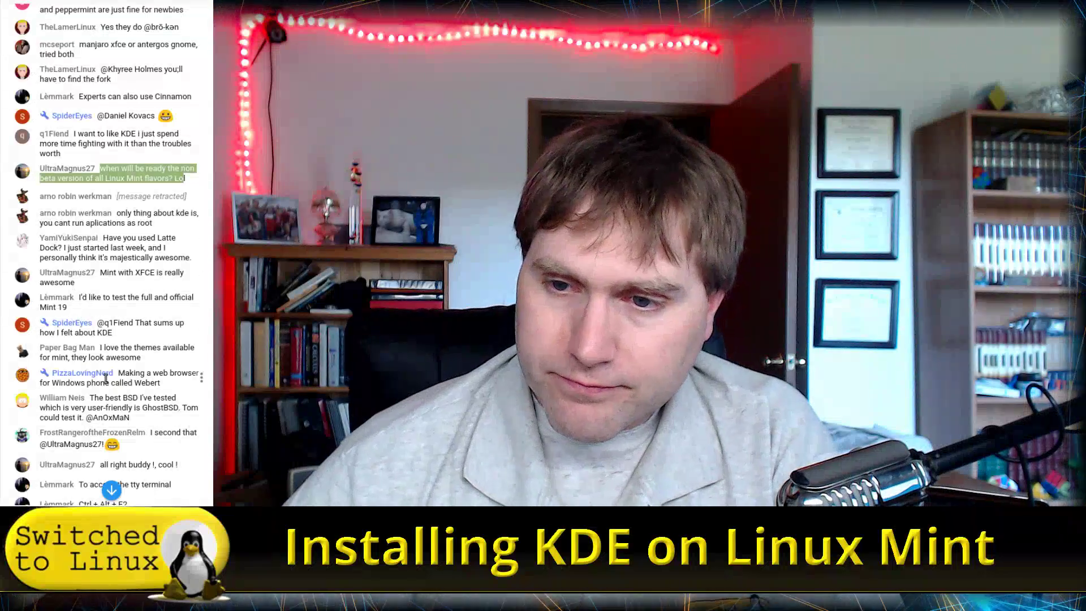
{"action": "scroll", "coordinate": [119, 365], "scroll_direction": "down", "scroll_amount": 1}
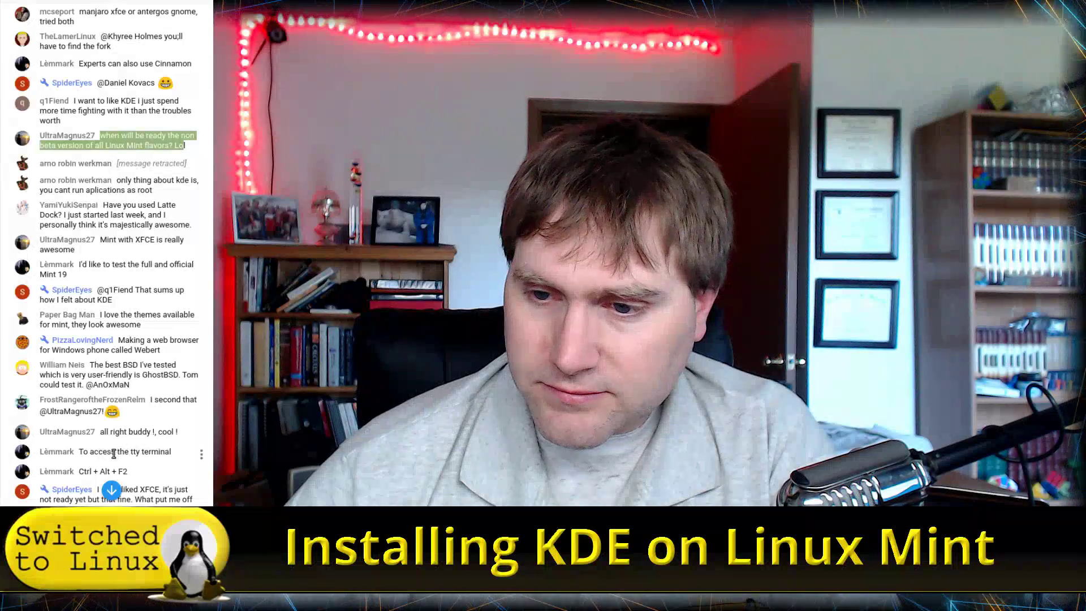
{"action": "left_click_drag", "start_coordinate": [120, 452], "coordinate": [171, 453]}
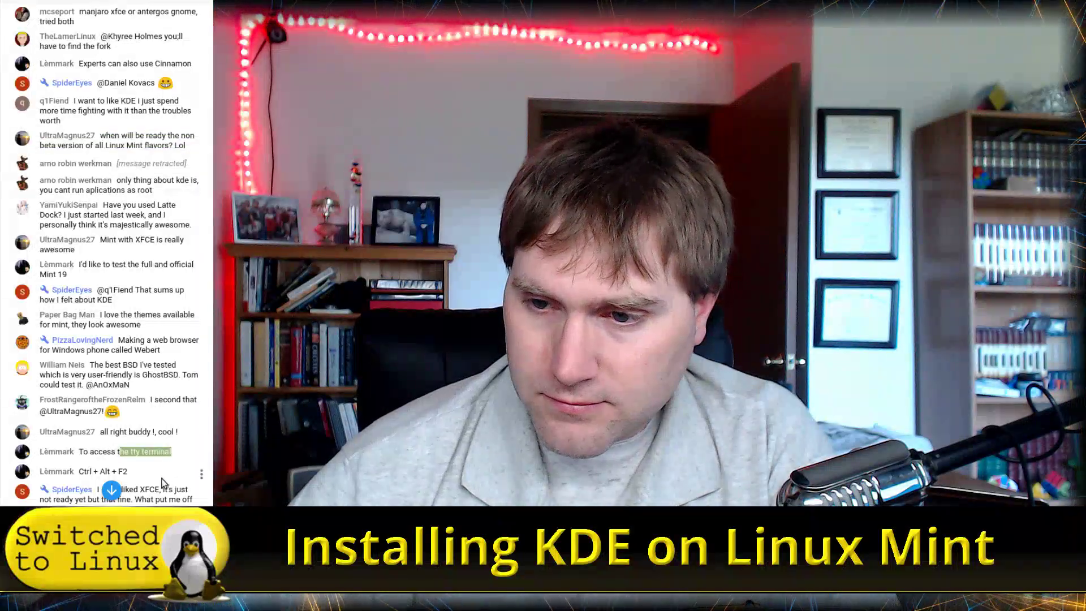
{"action": "scroll", "coordinate": [161, 480], "scroll_direction": "down", "scroll_amount": 1}
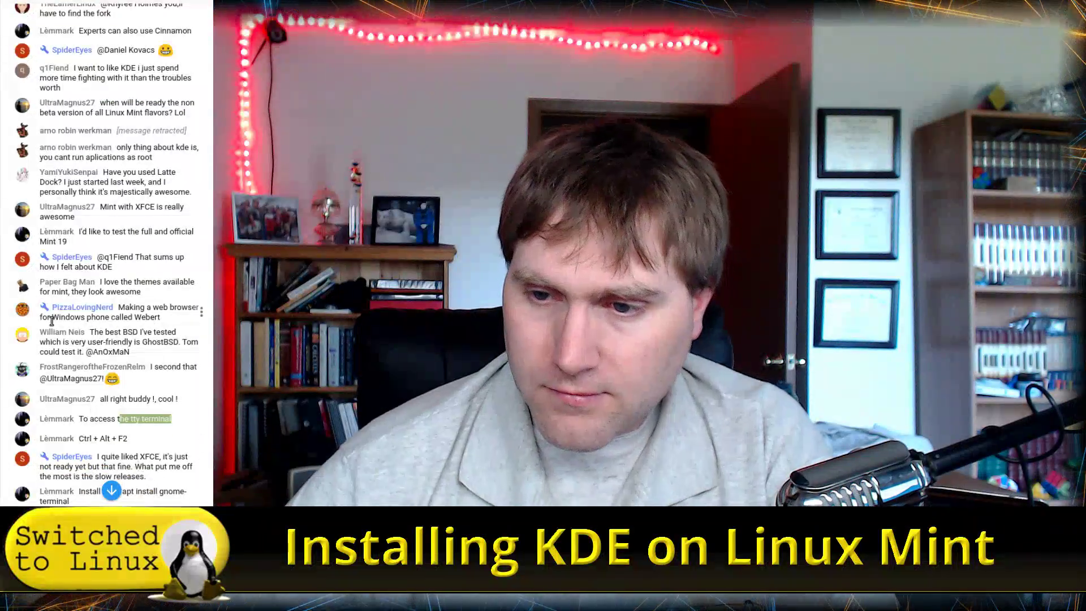